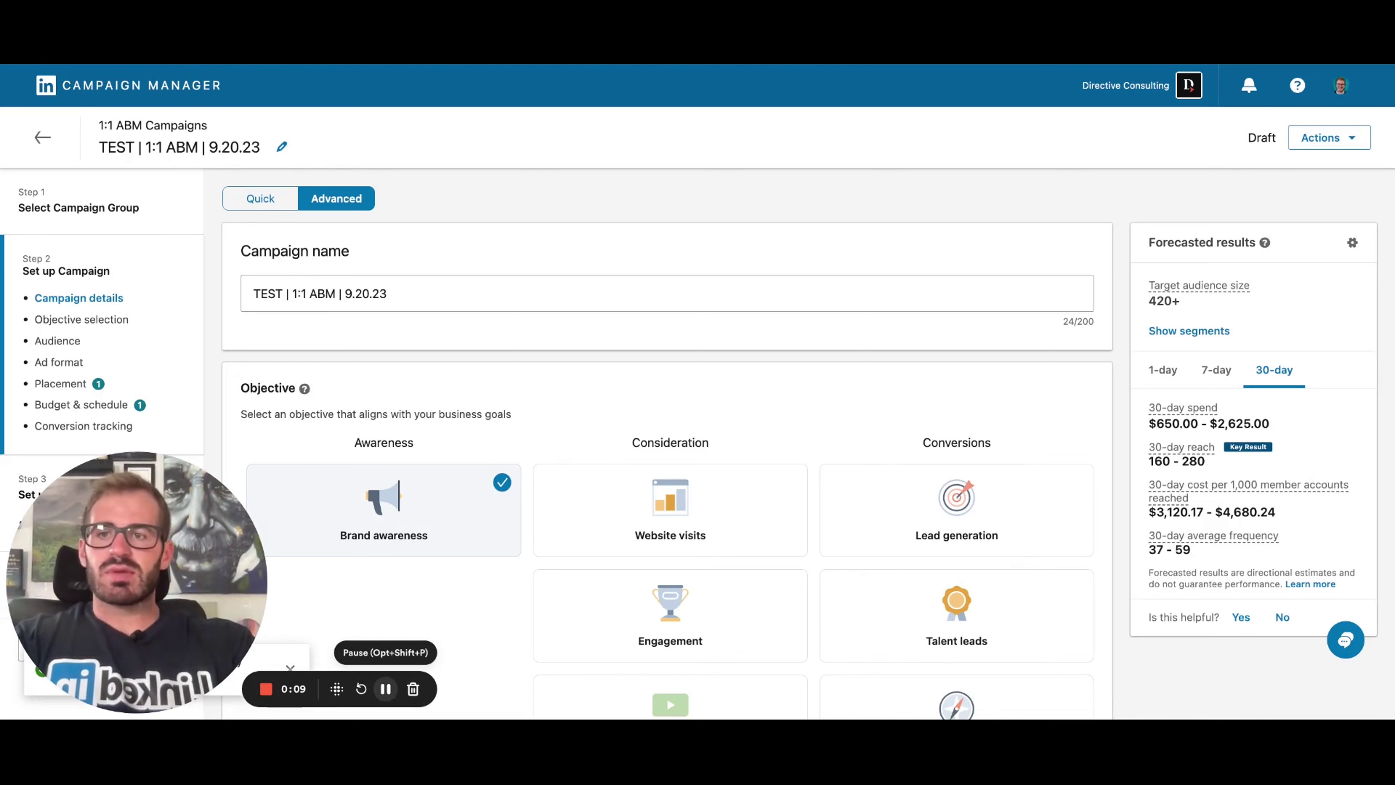
Review the campaign's objective and audience settings, and open the included company attribute for editing
scroll(757, 358, "down", 2)
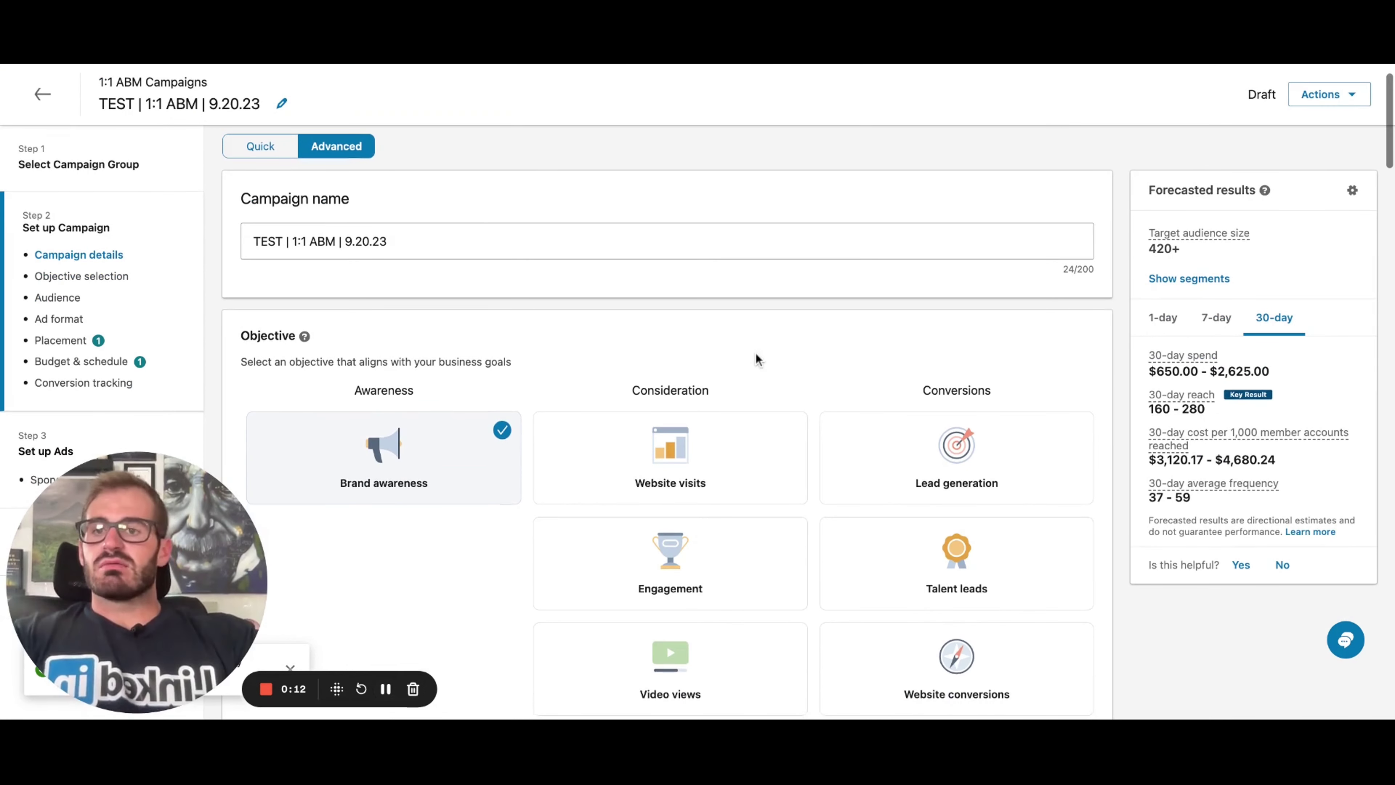
scroll(757, 318, "down", 3)
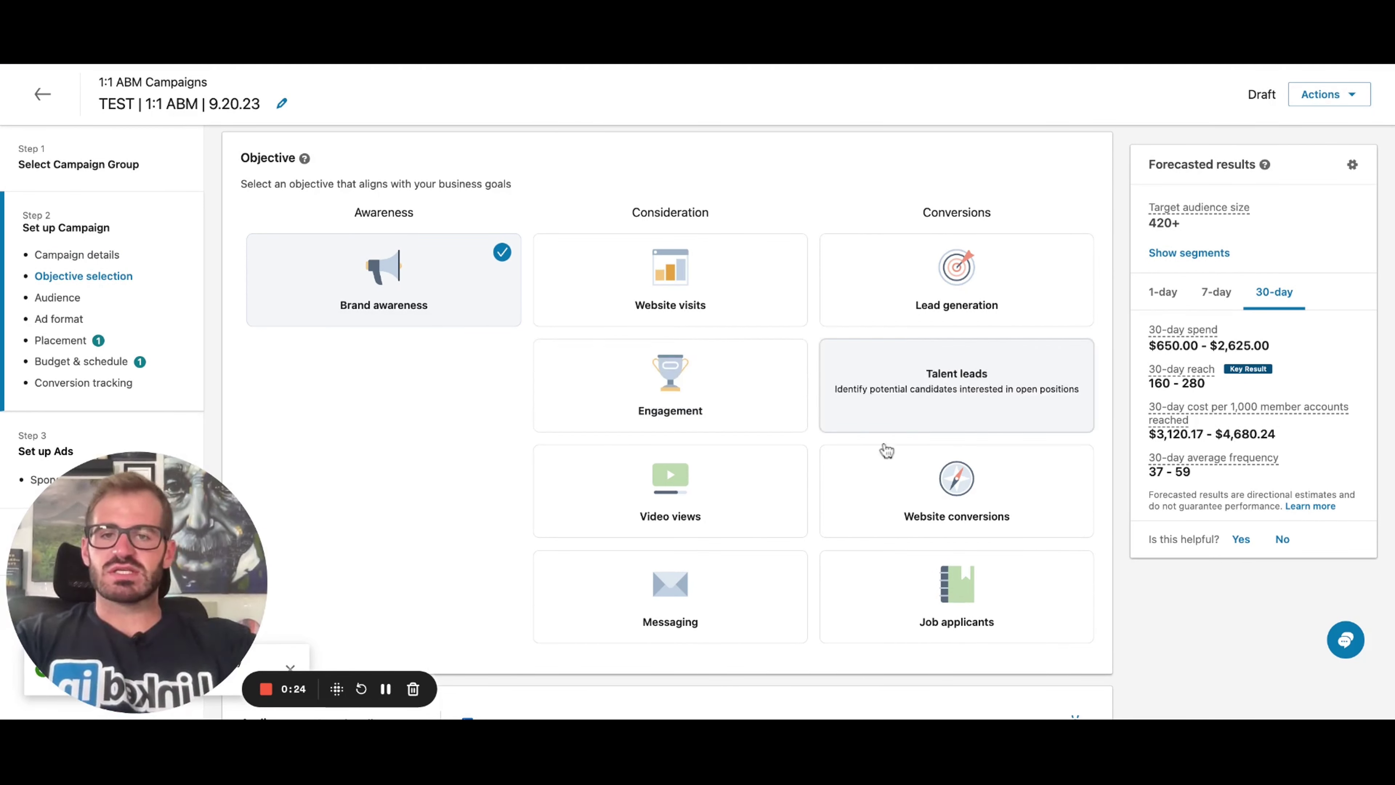
scroll(867, 560, "down", 2)
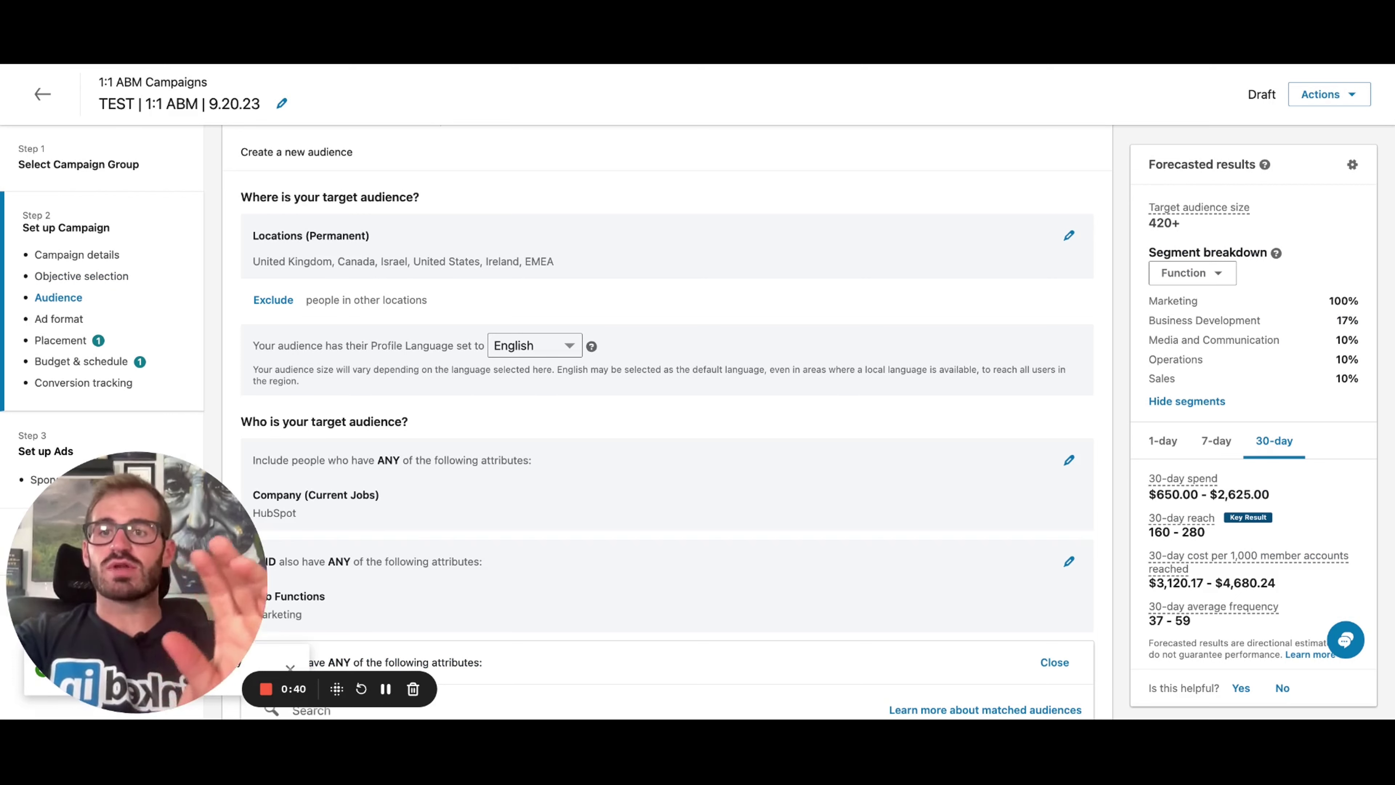
scroll(532, 477, "down", 3)
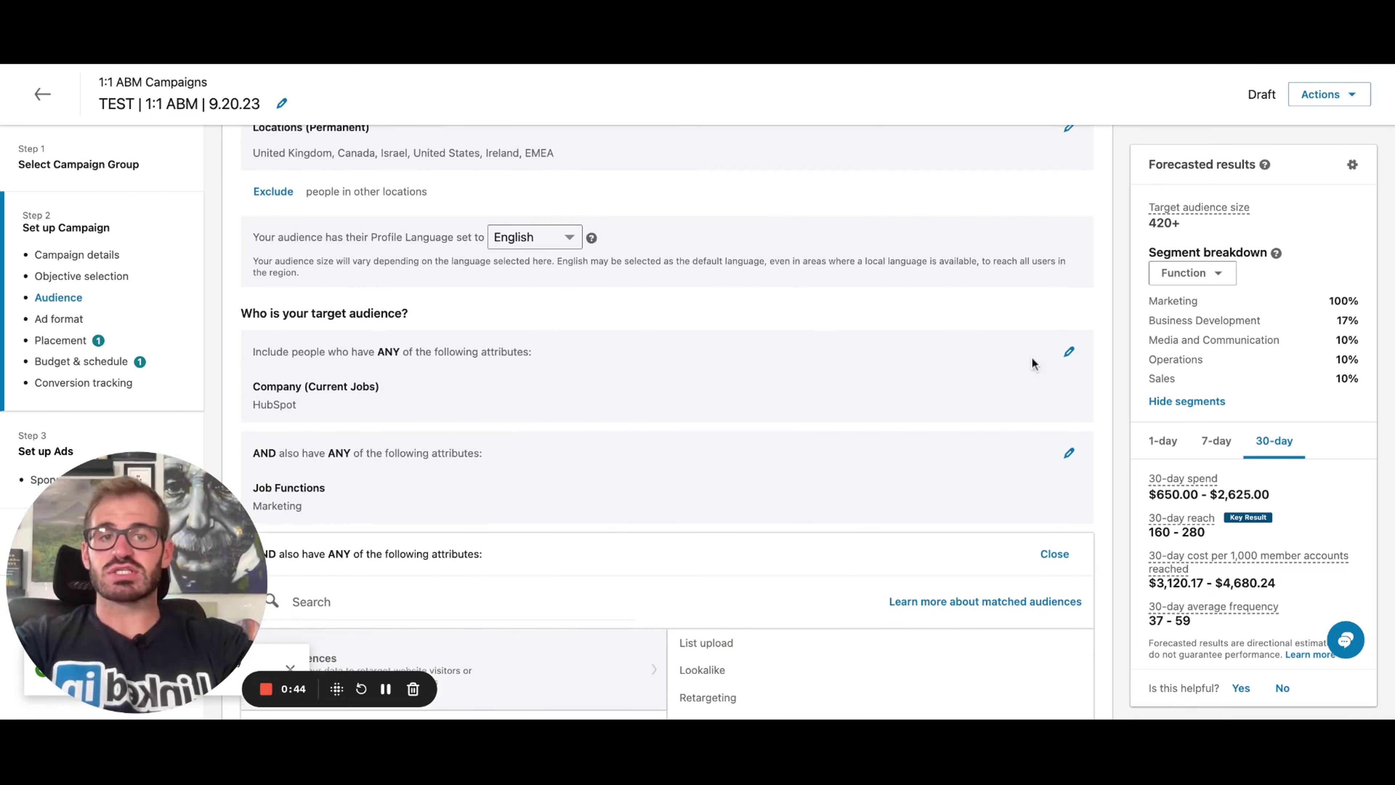
left_click(1068, 352)
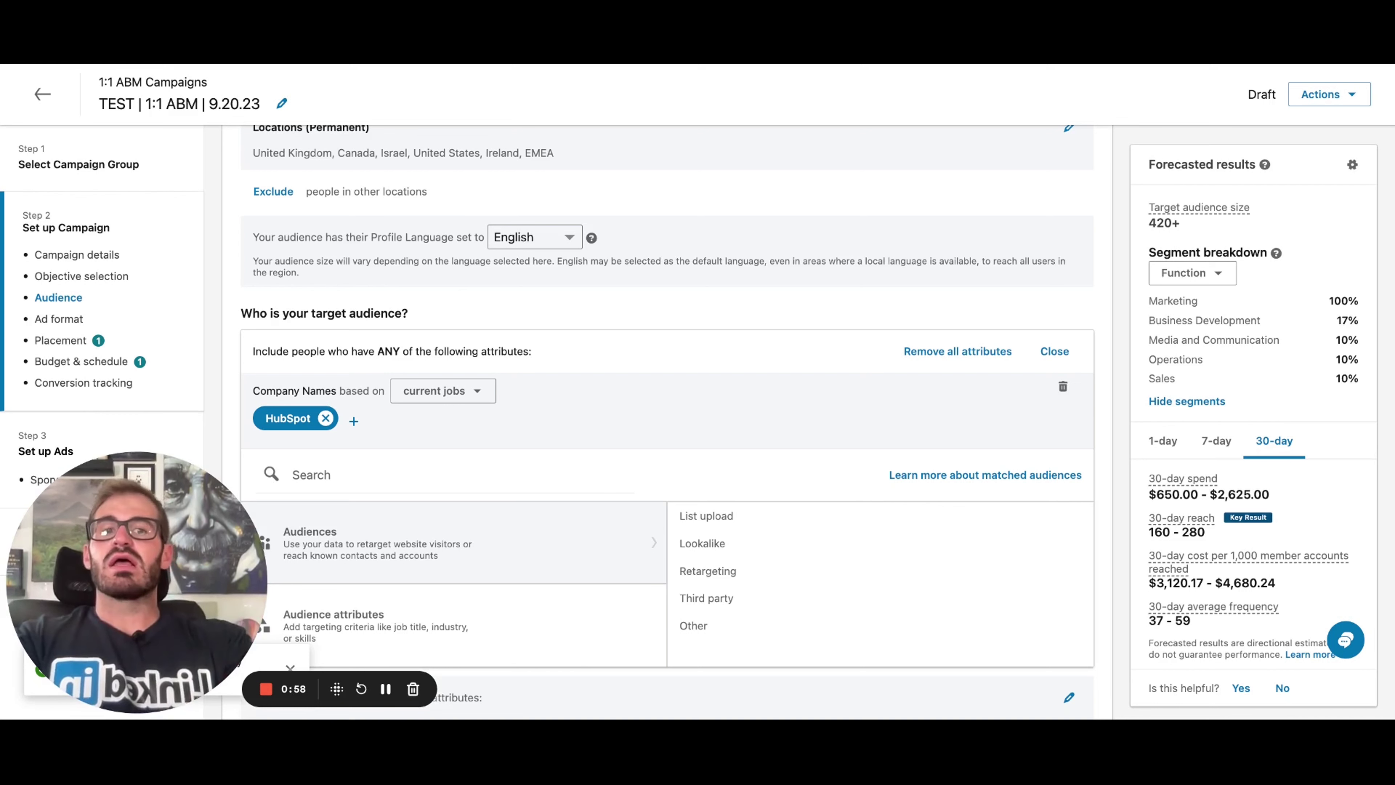
scroll(467, 374, "up", 1)
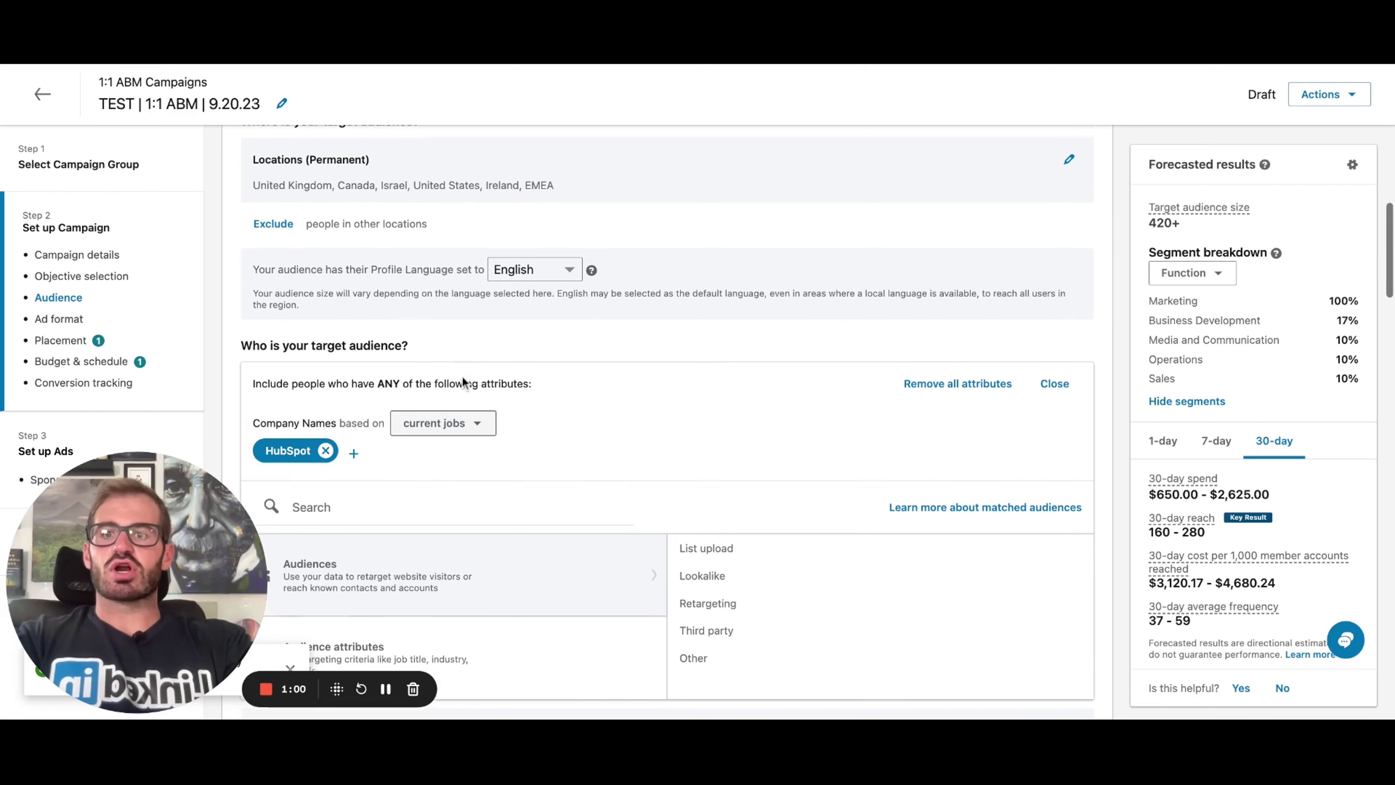
scroll(575, 328, "down", 2)
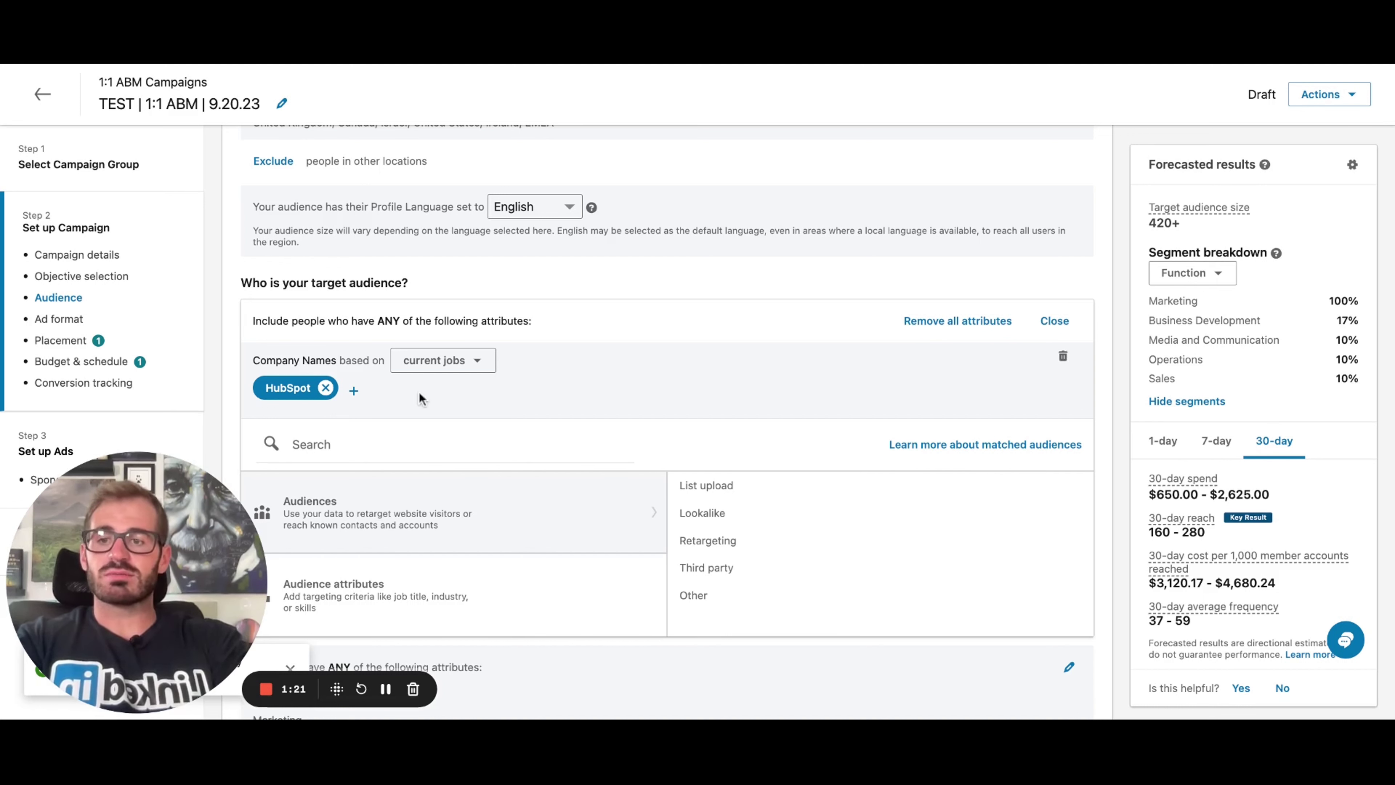
scroll(418, 329, "up", 4)
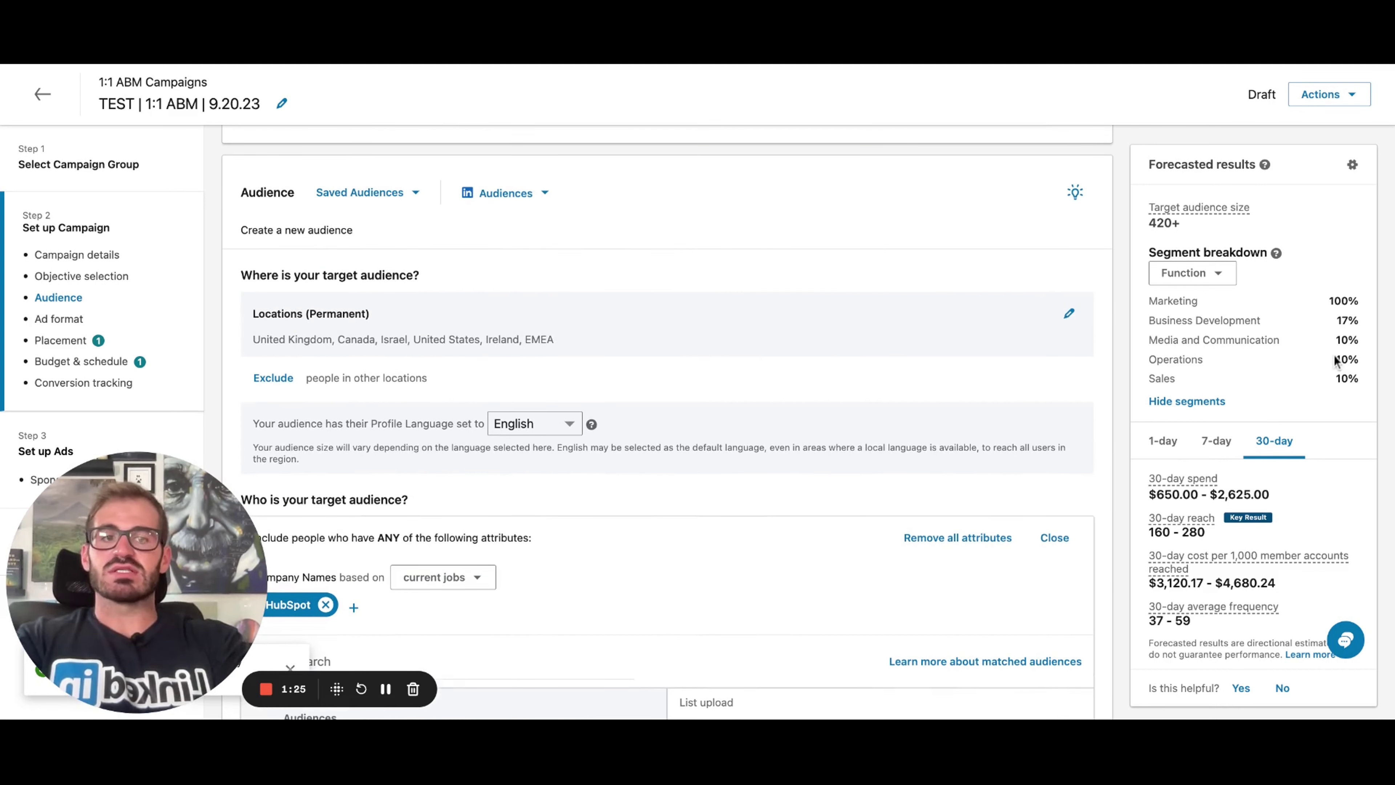
Replace HubSpot with Salesforce as the targeted company name based on current jobs
scroll(632, 297, "down", 1)
scroll(632, 296, "down", 7)
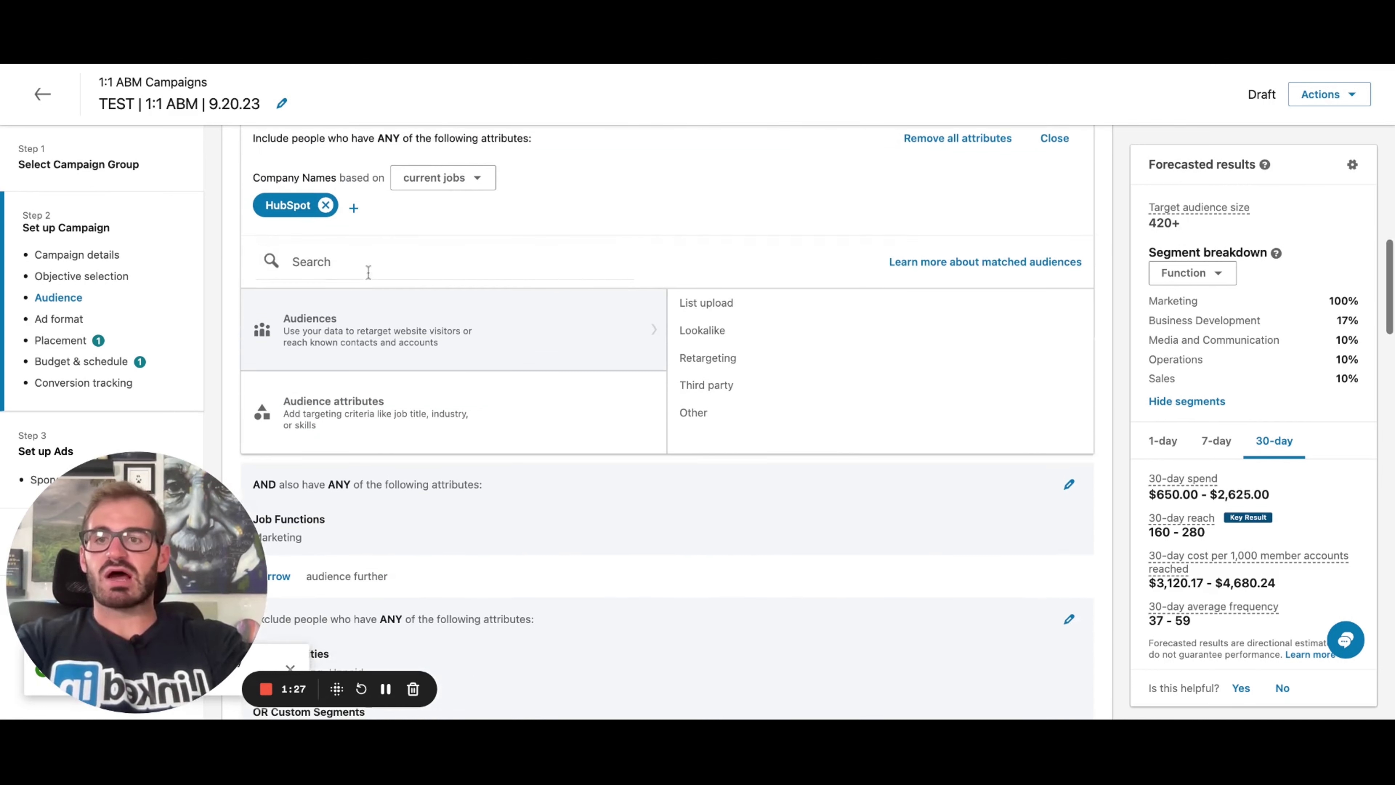
left_click(353, 208)
type("sales")
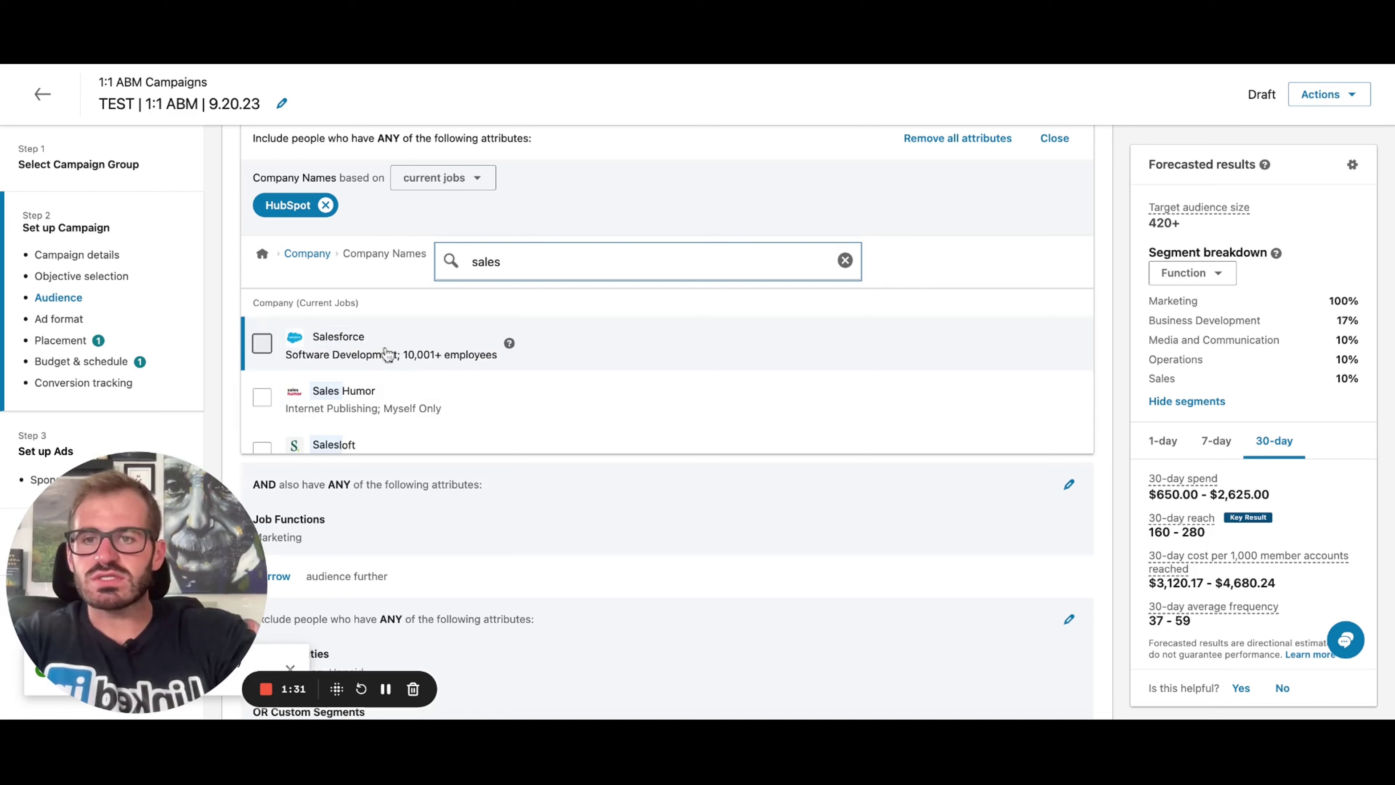
left_click(387, 355)
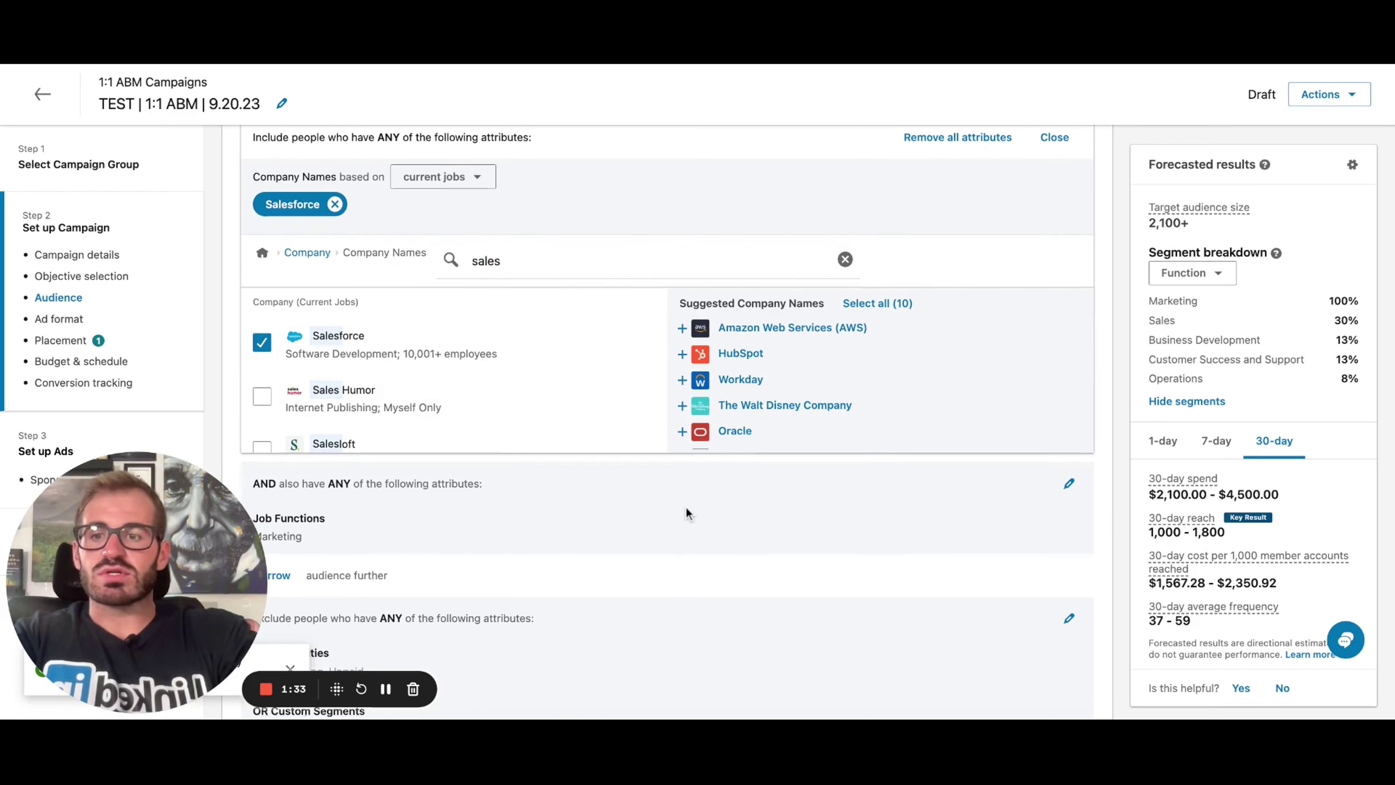
Switch the targeted company name from Salesforce back to HubSpot
scroll(686, 507, "down", 5)
scroll(676, 505, "up", 3)
scroll(429, 442, "up", 5)
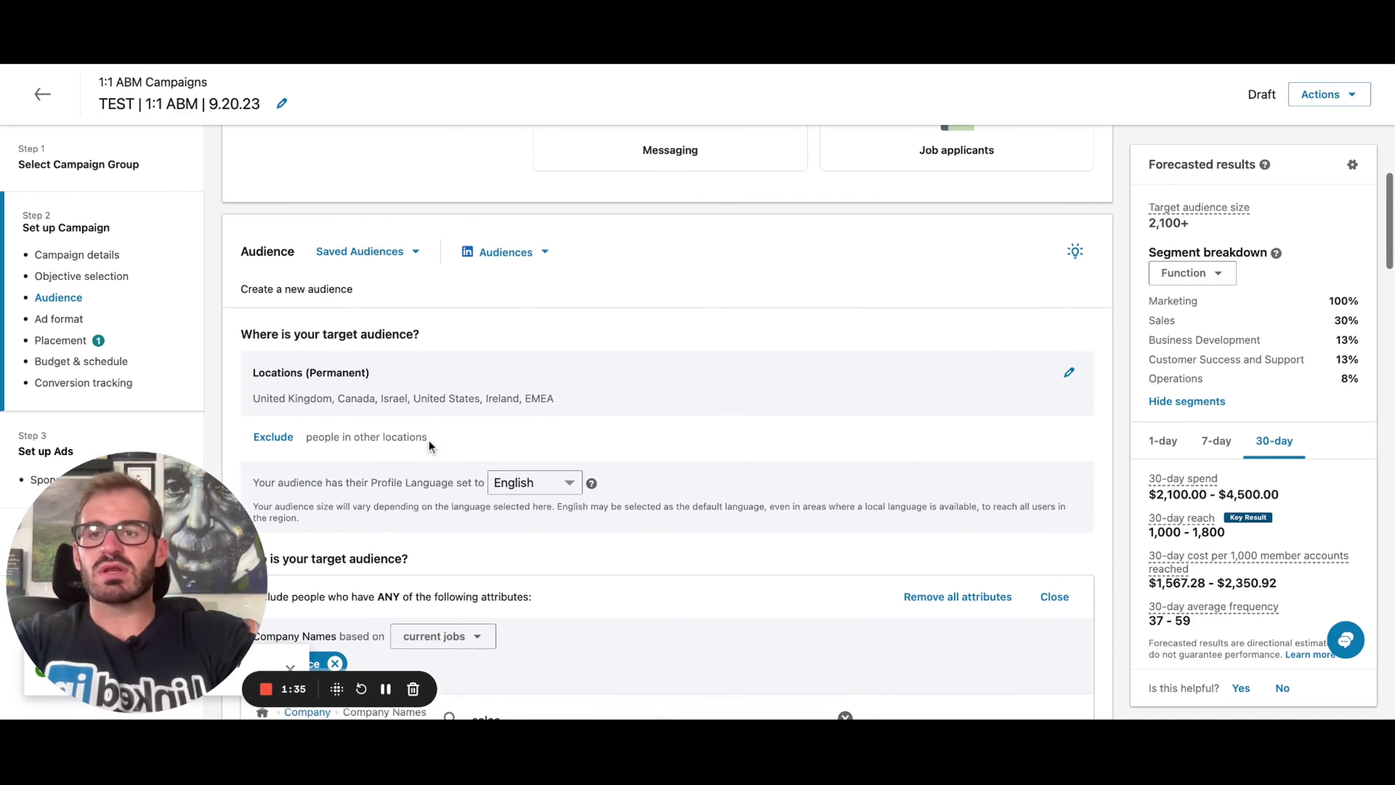
scroll(793, 367, "down", 2)
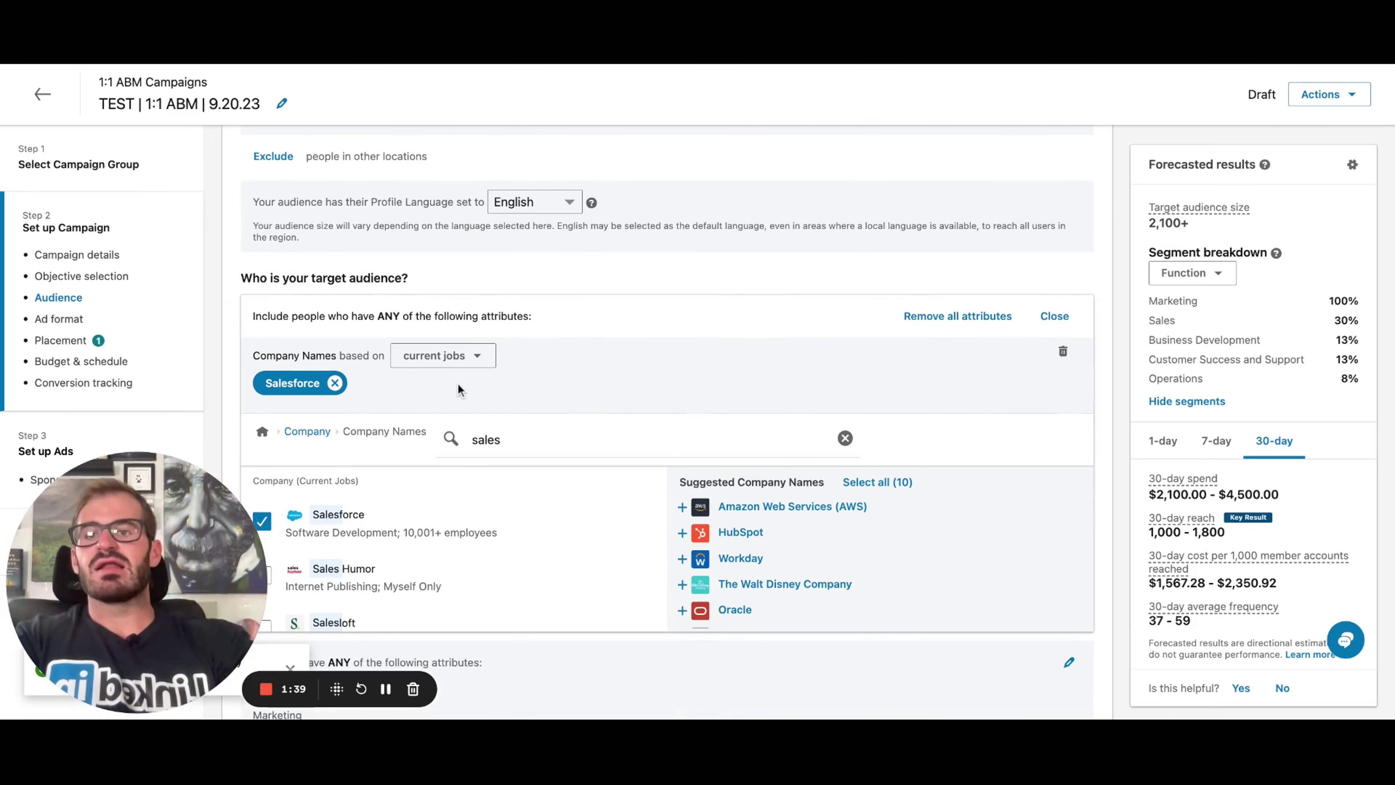
scroll(458, 384, "down", 5)
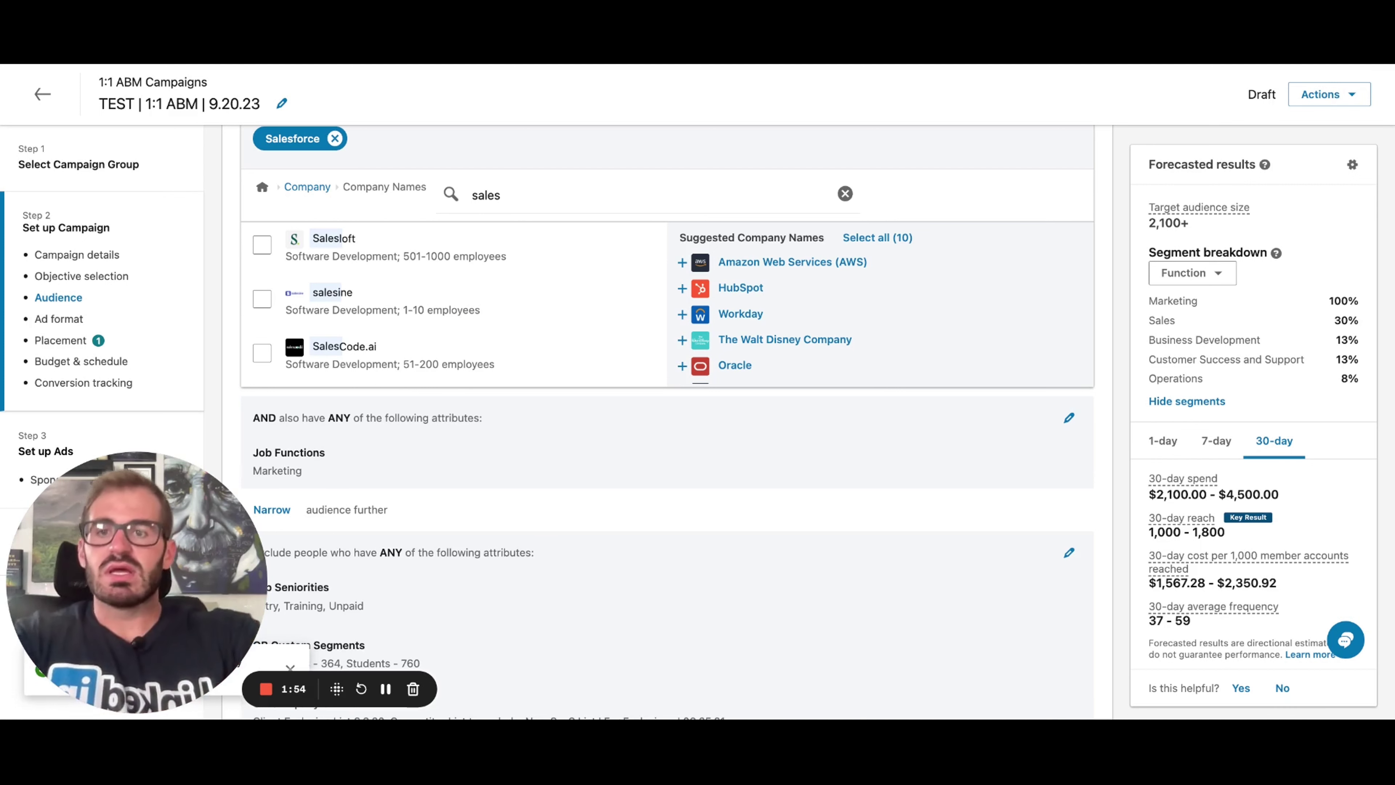
double_click(485, 195)
type("hubspot")
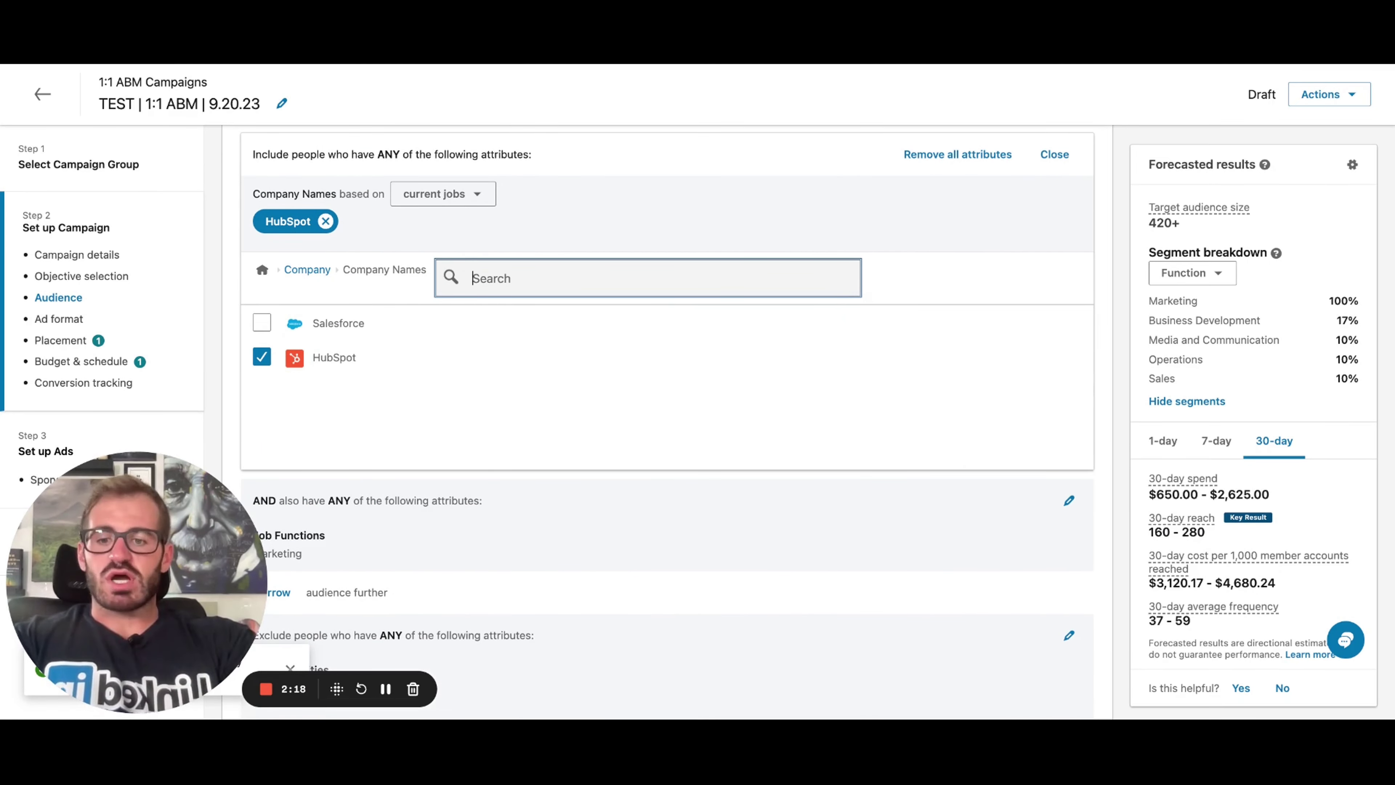
Replace HubSpot with Asana as the targeted company name based on current jobs
type("asan")
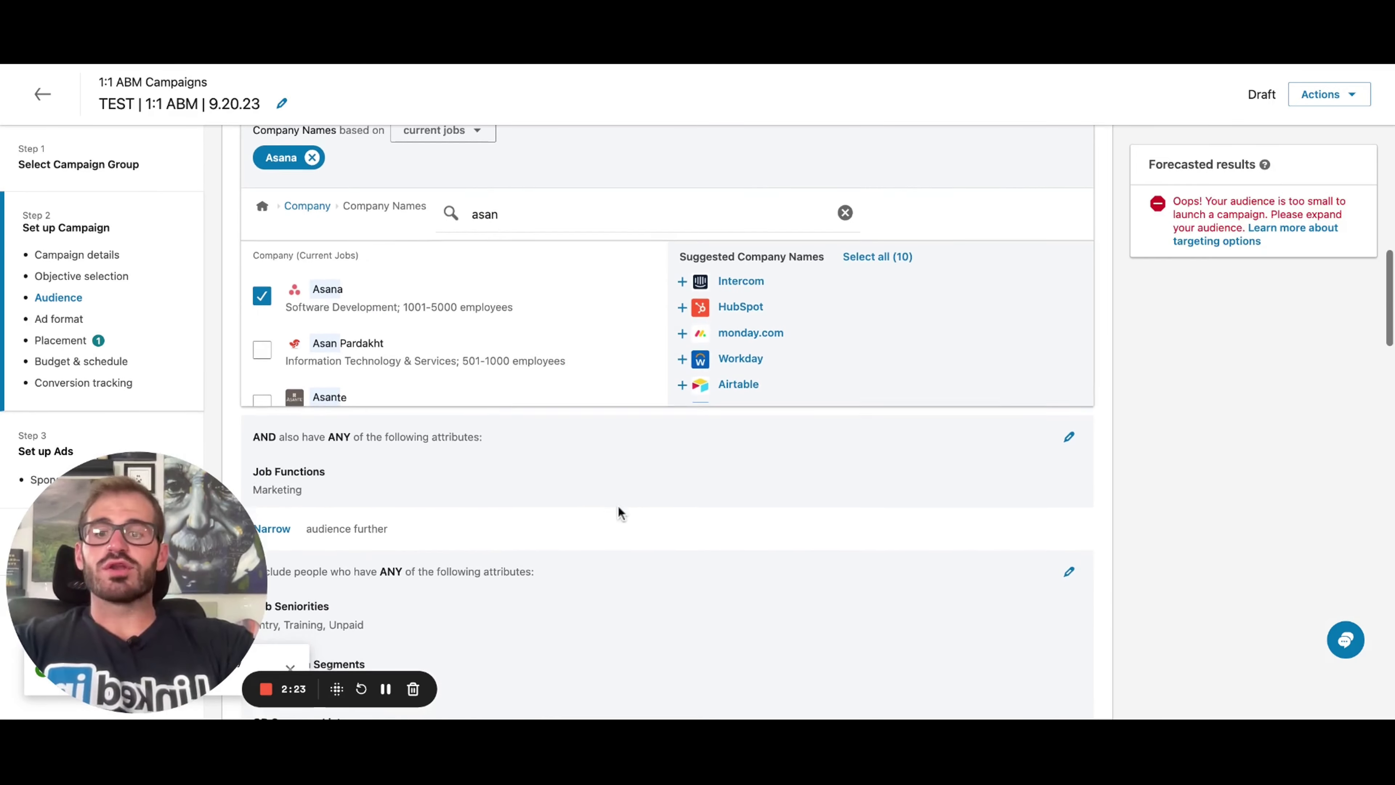
scroll(619, 512, "down", 1)
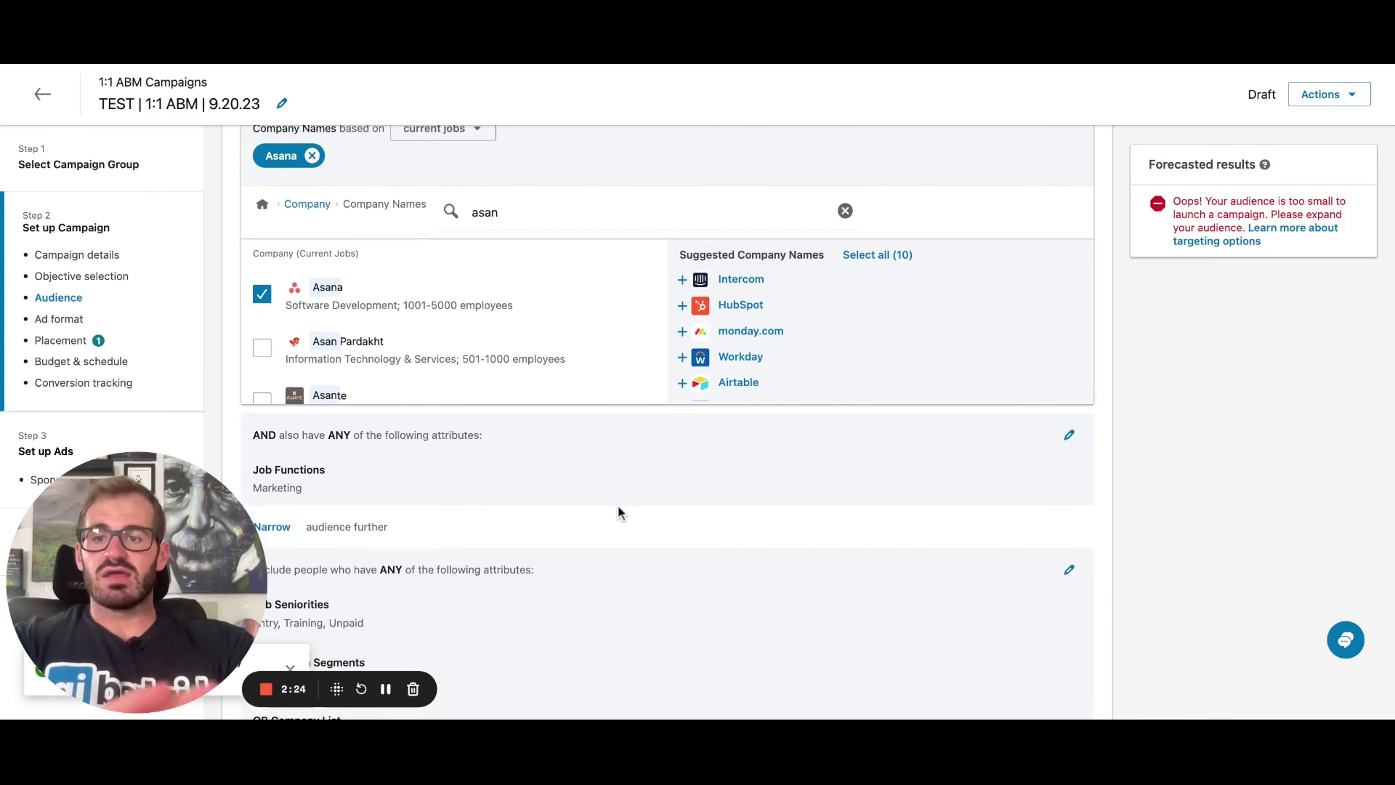
scroll(655, 492, "down", 1)
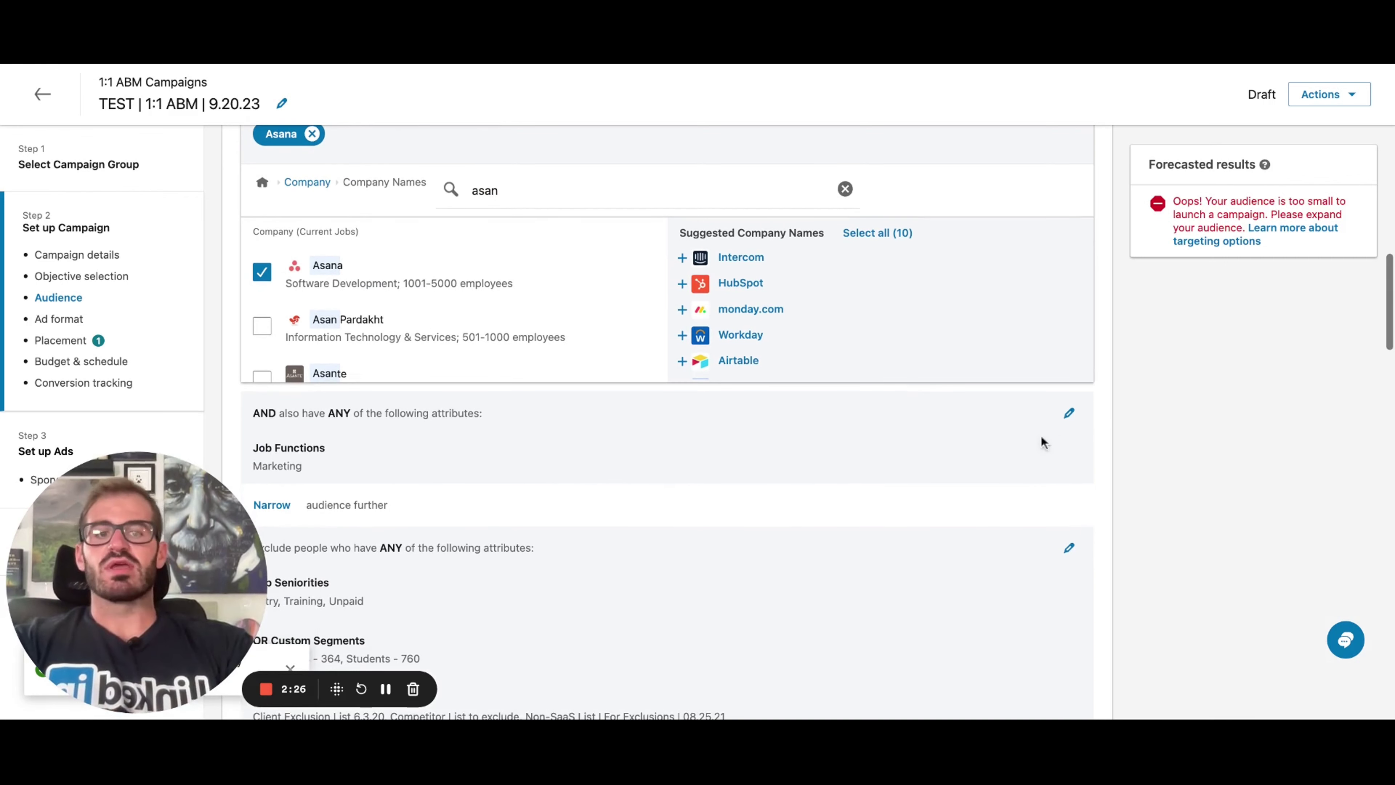
Try adding Sales to the Marketing job function targeting, and remove it again
left_click(1068, 413)
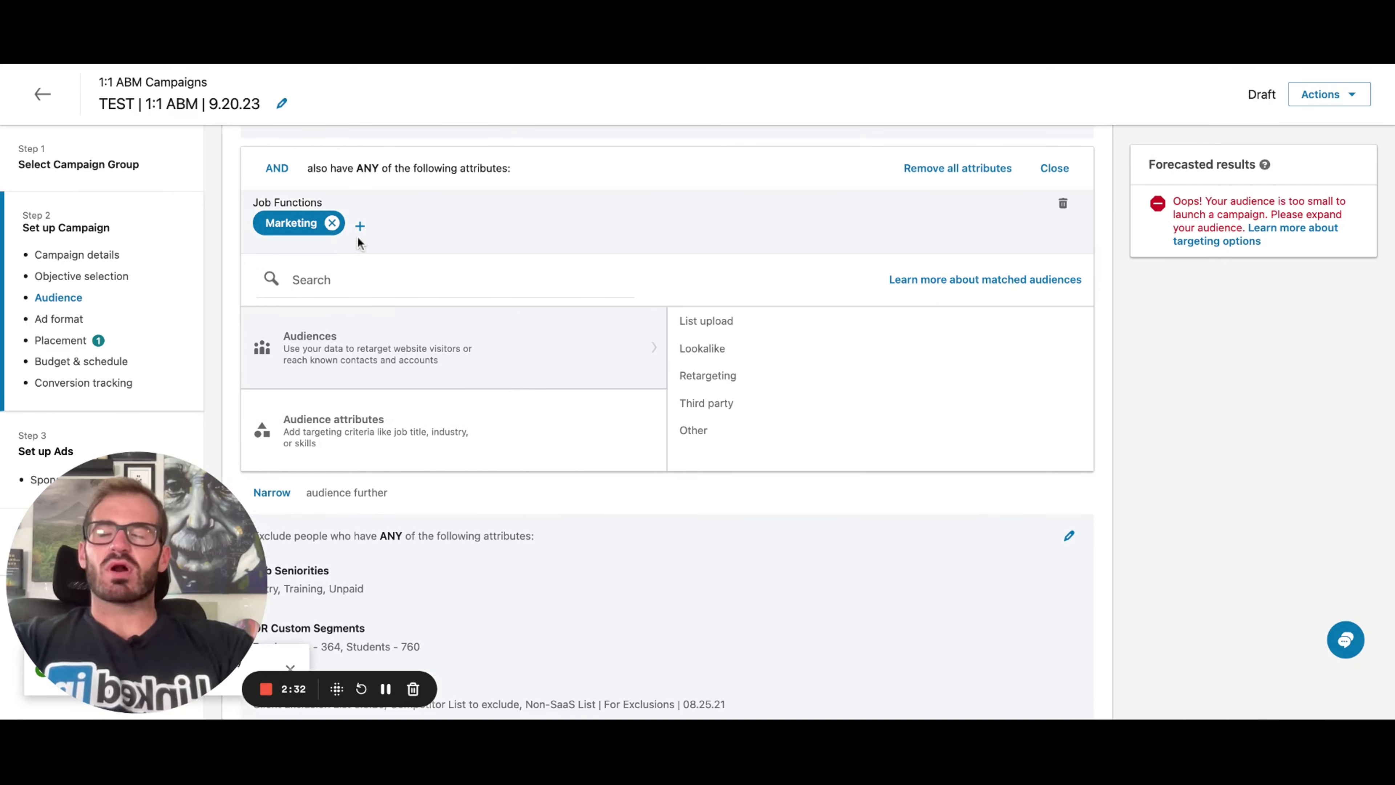
left_click(360, 226)
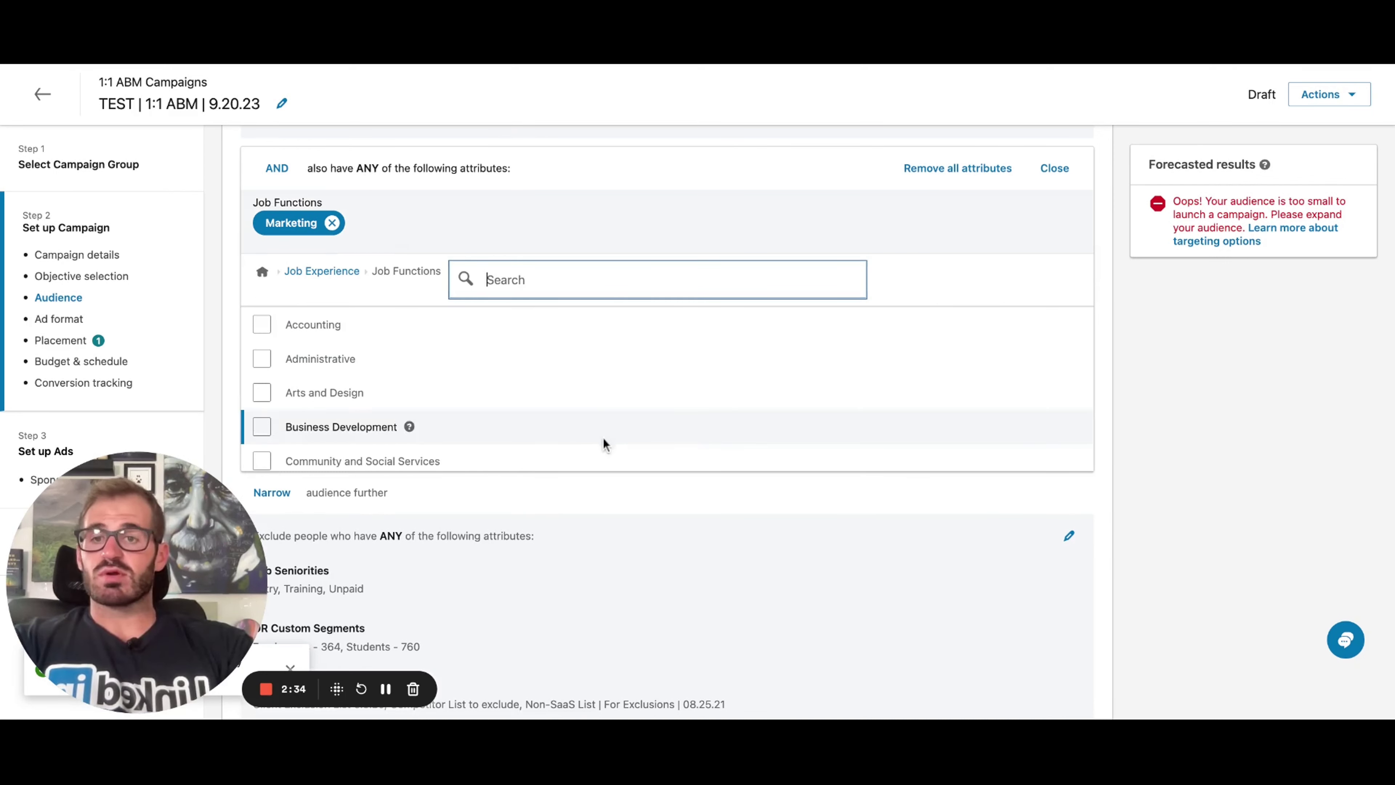
type("sales")
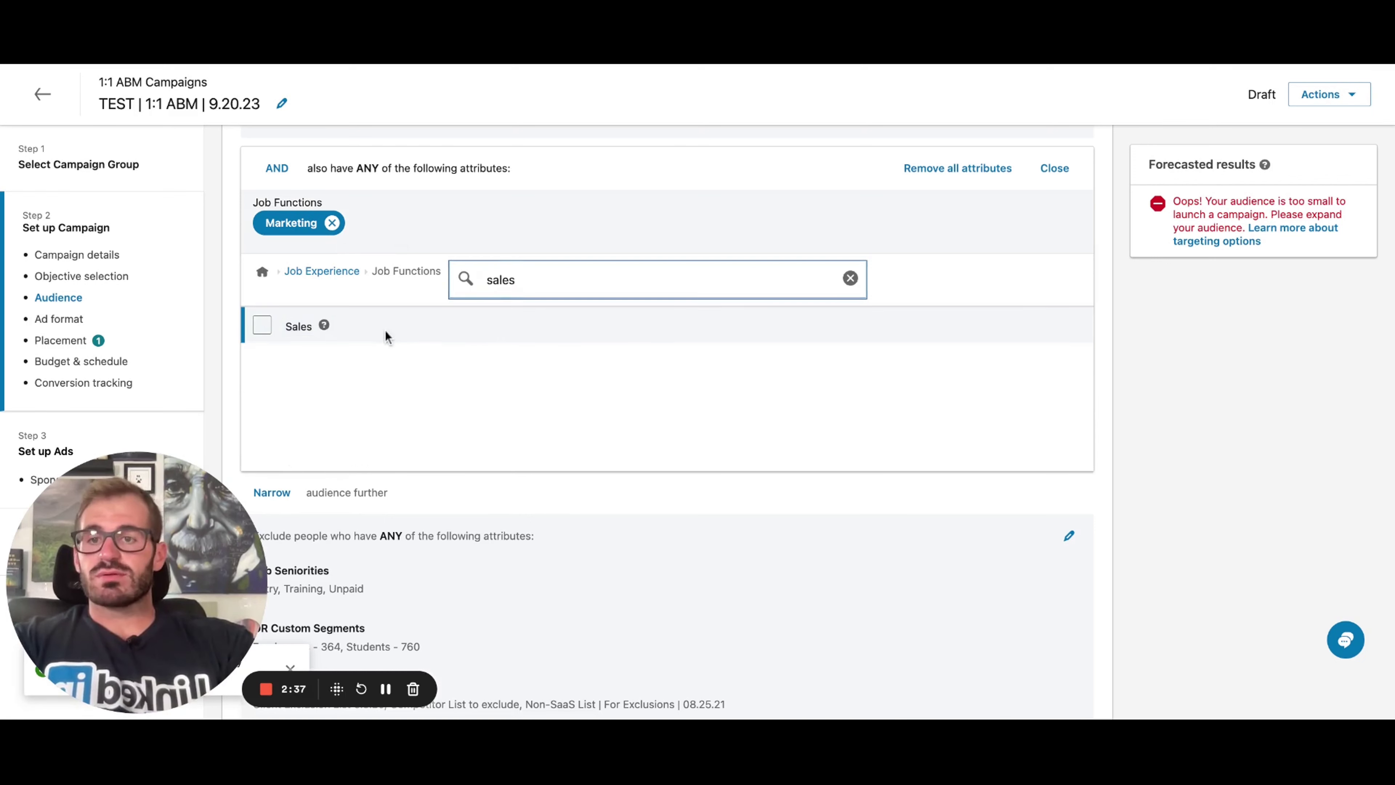
left_click(382, 329)
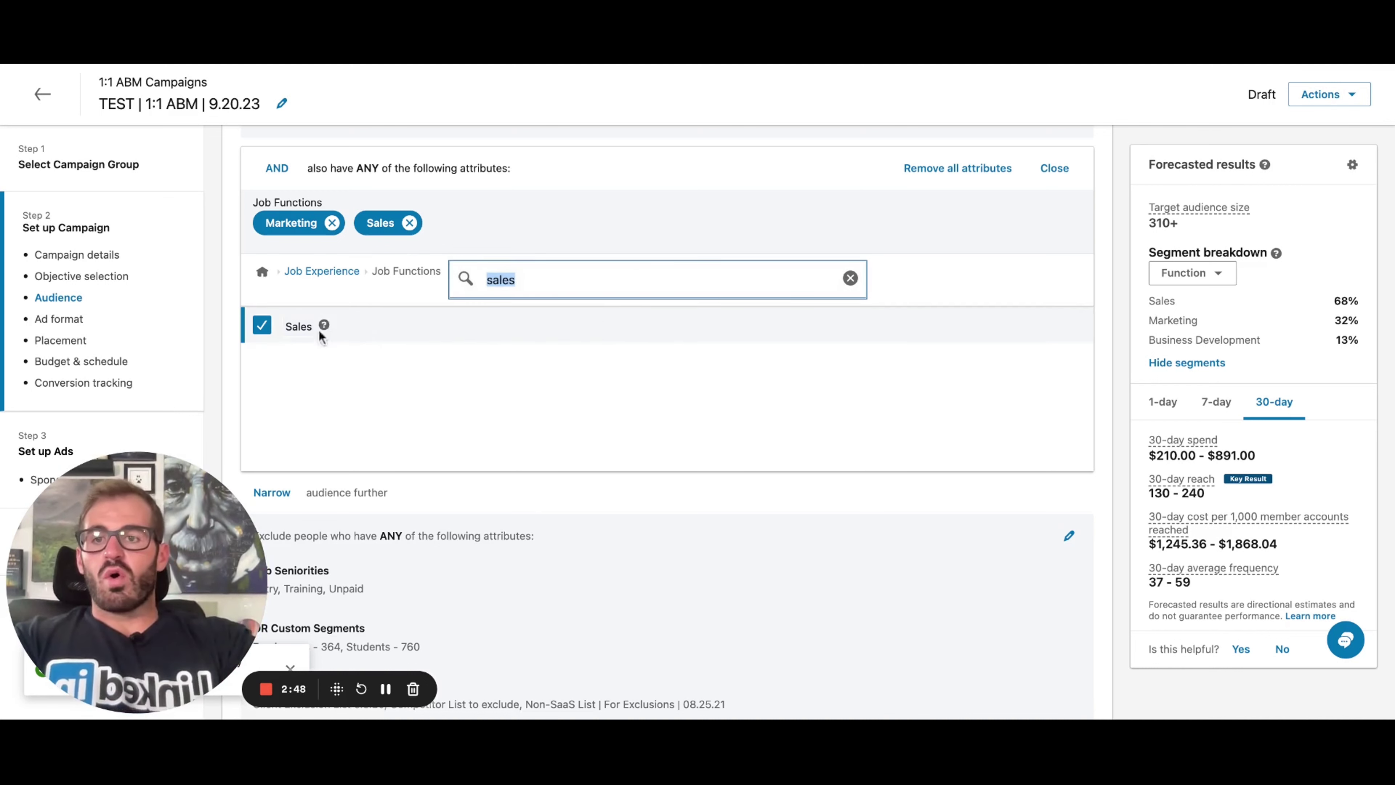
left_click(1098, 483)
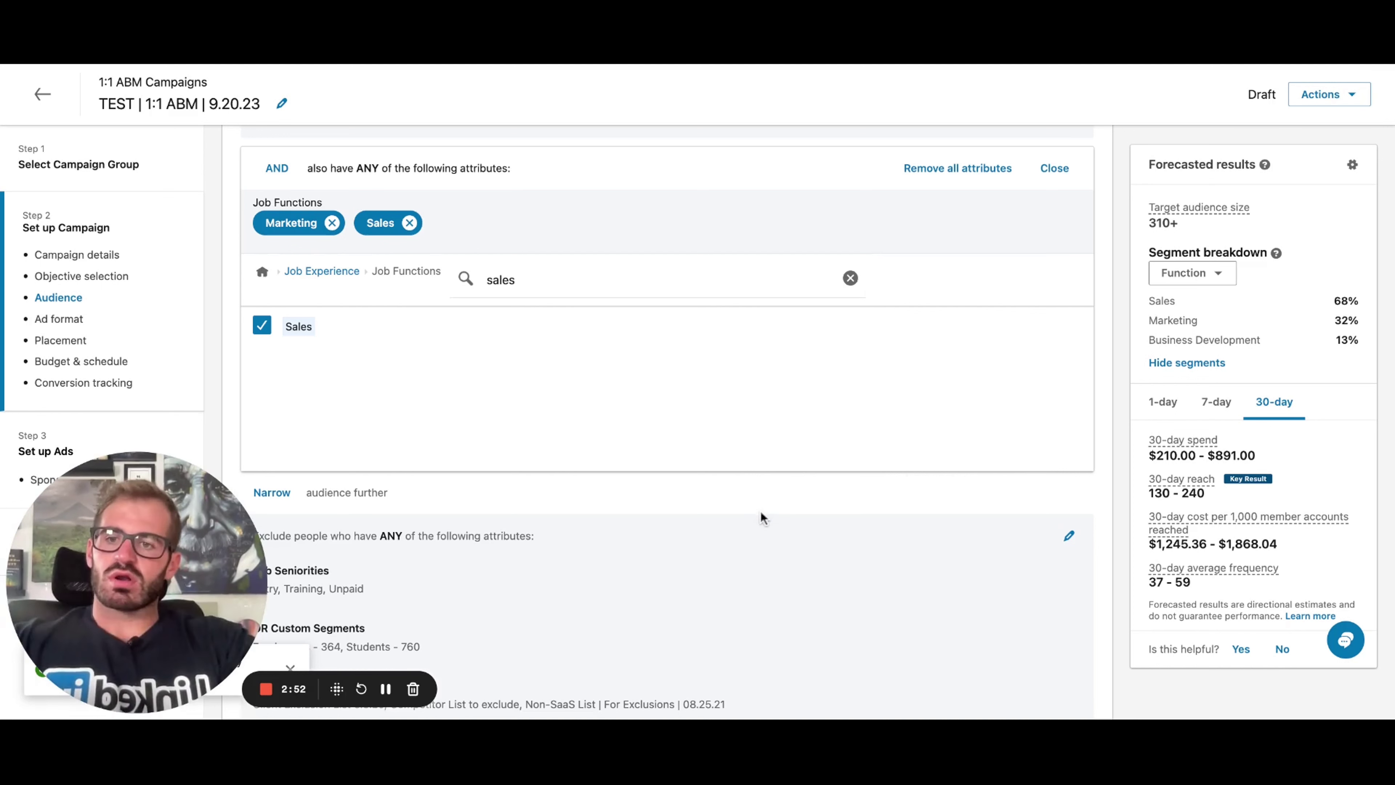
left_click(409, 223)
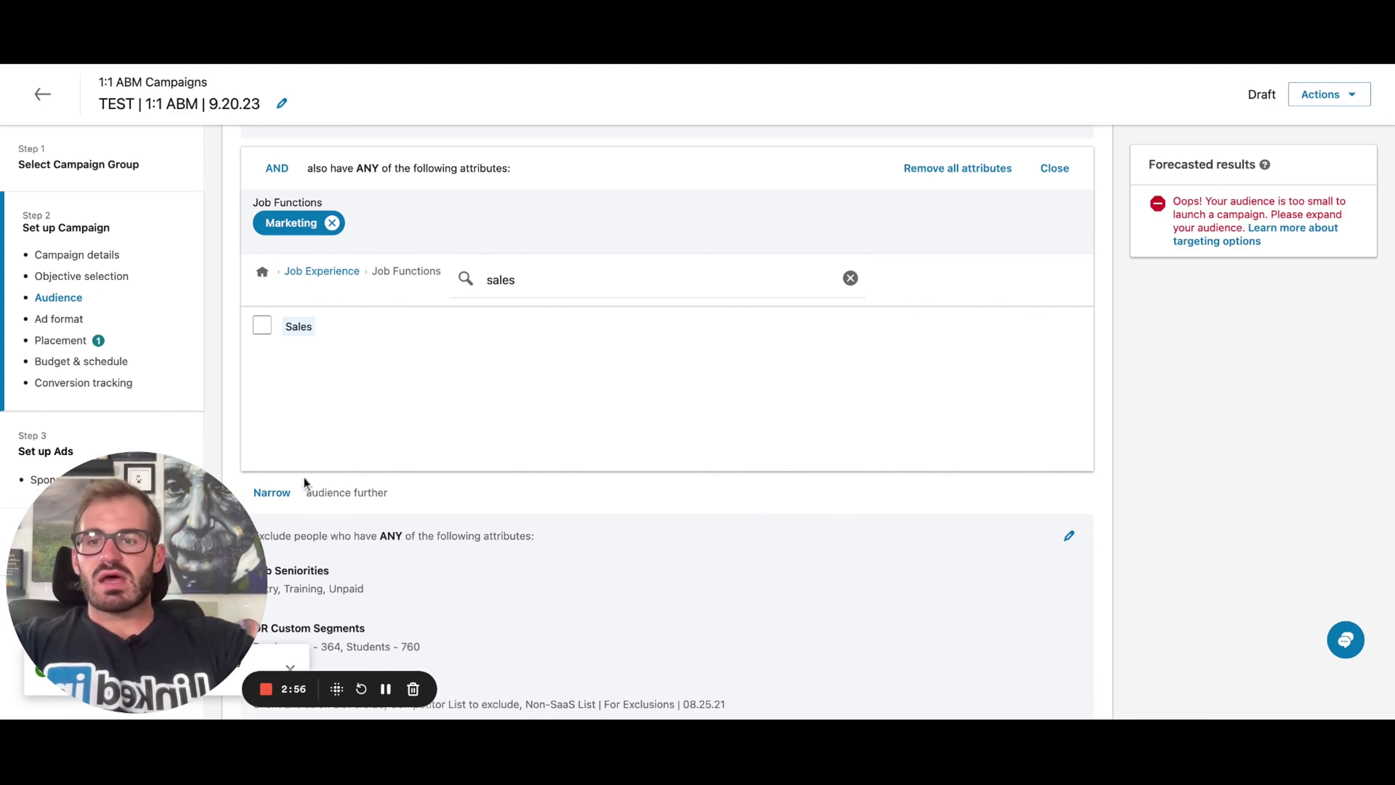
Add the CXO and VP job seniorities as OR attributes alongside the Marketing job function
left_click(294, 273)
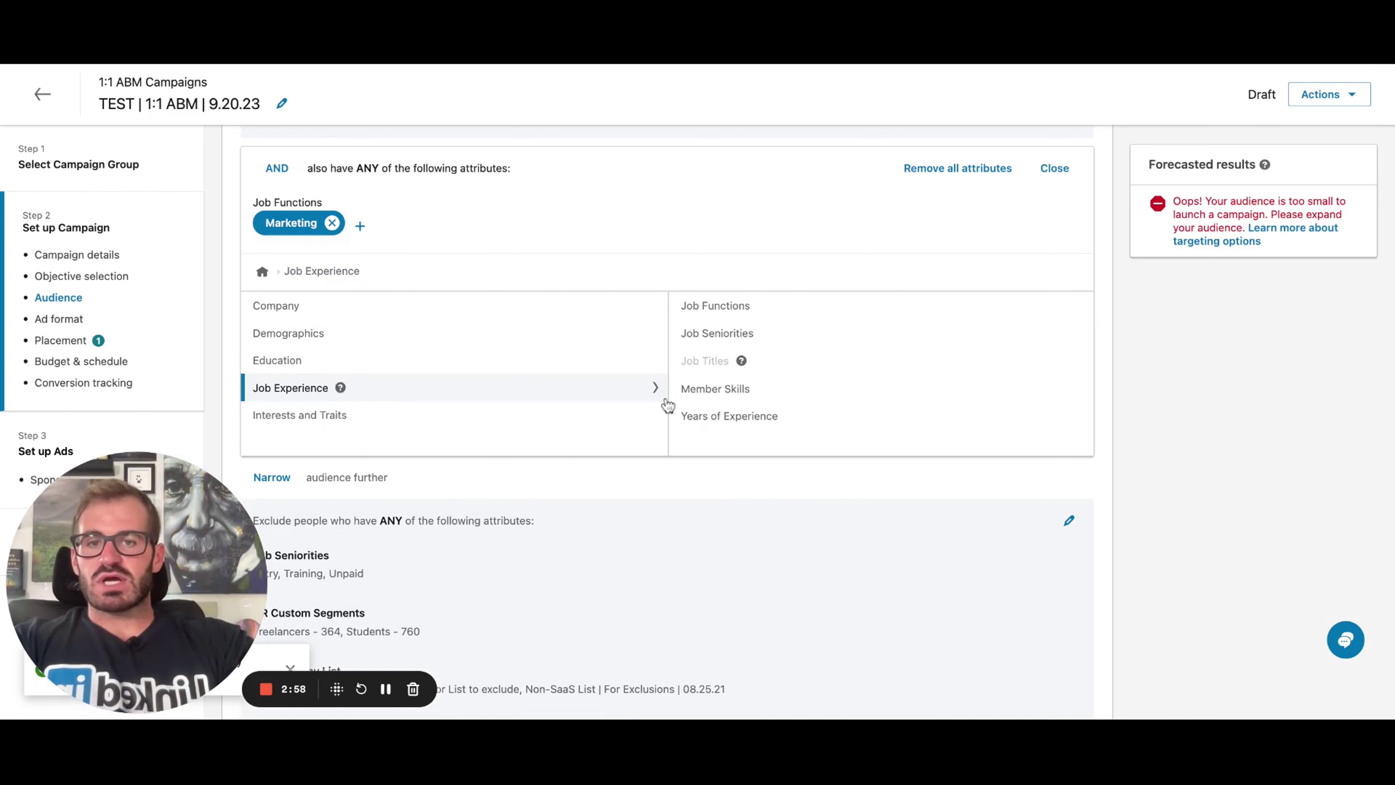
left_click(714, 333)
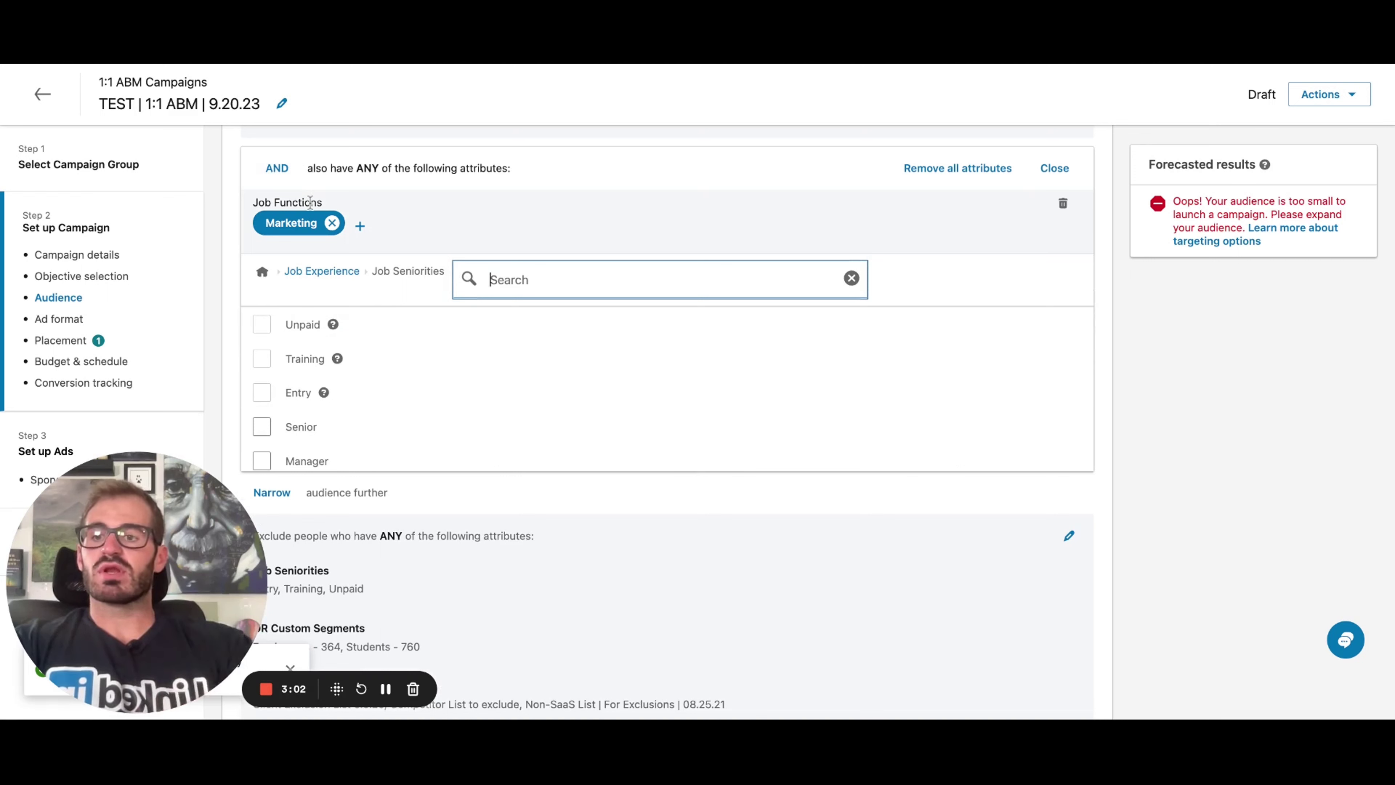
scroll(258, 420, "down", 3)
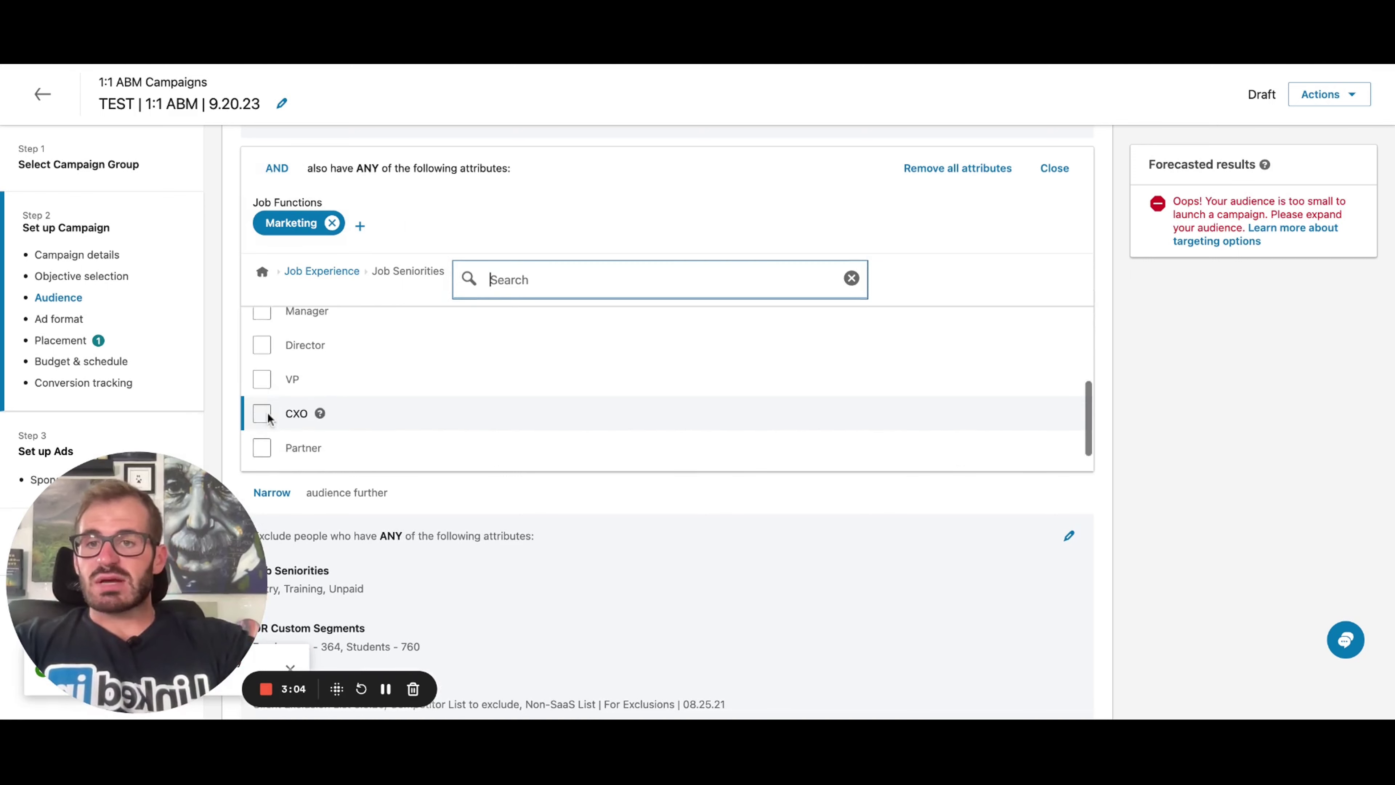
left_click(264, 385)
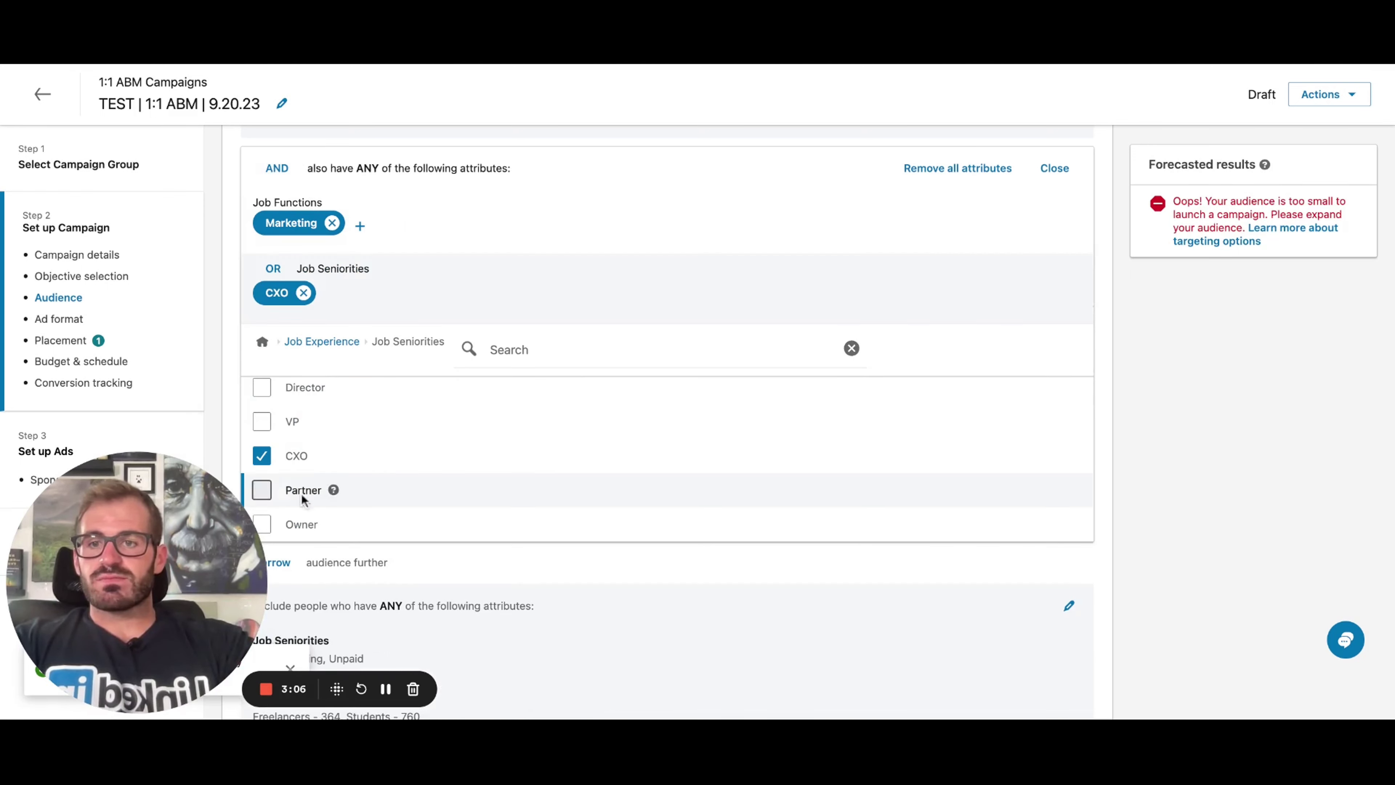
left_click(261, 421)
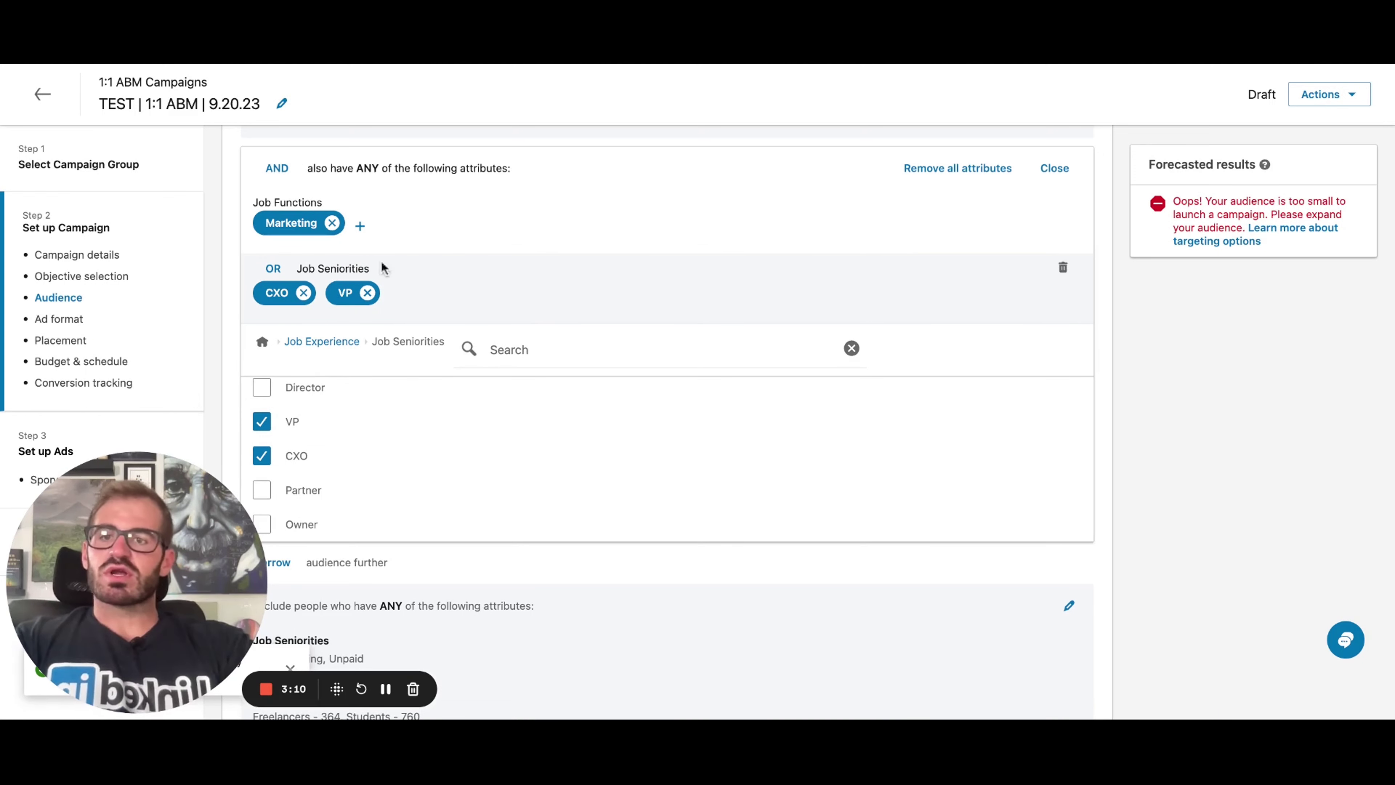
Add Sales to the job functions next to Marketing in the AND attribute group
left_click(360, 227)
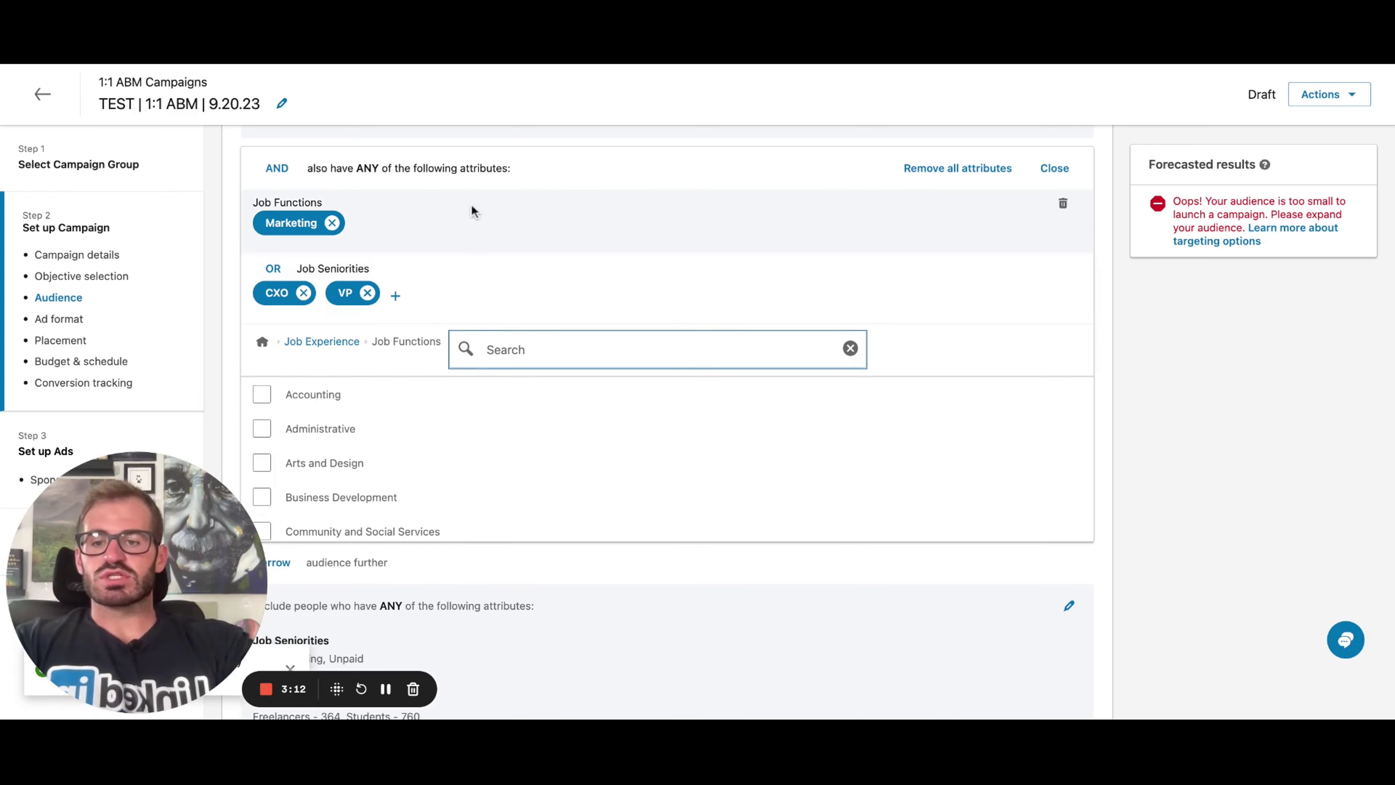
type("sales")
left_click(308, 396)
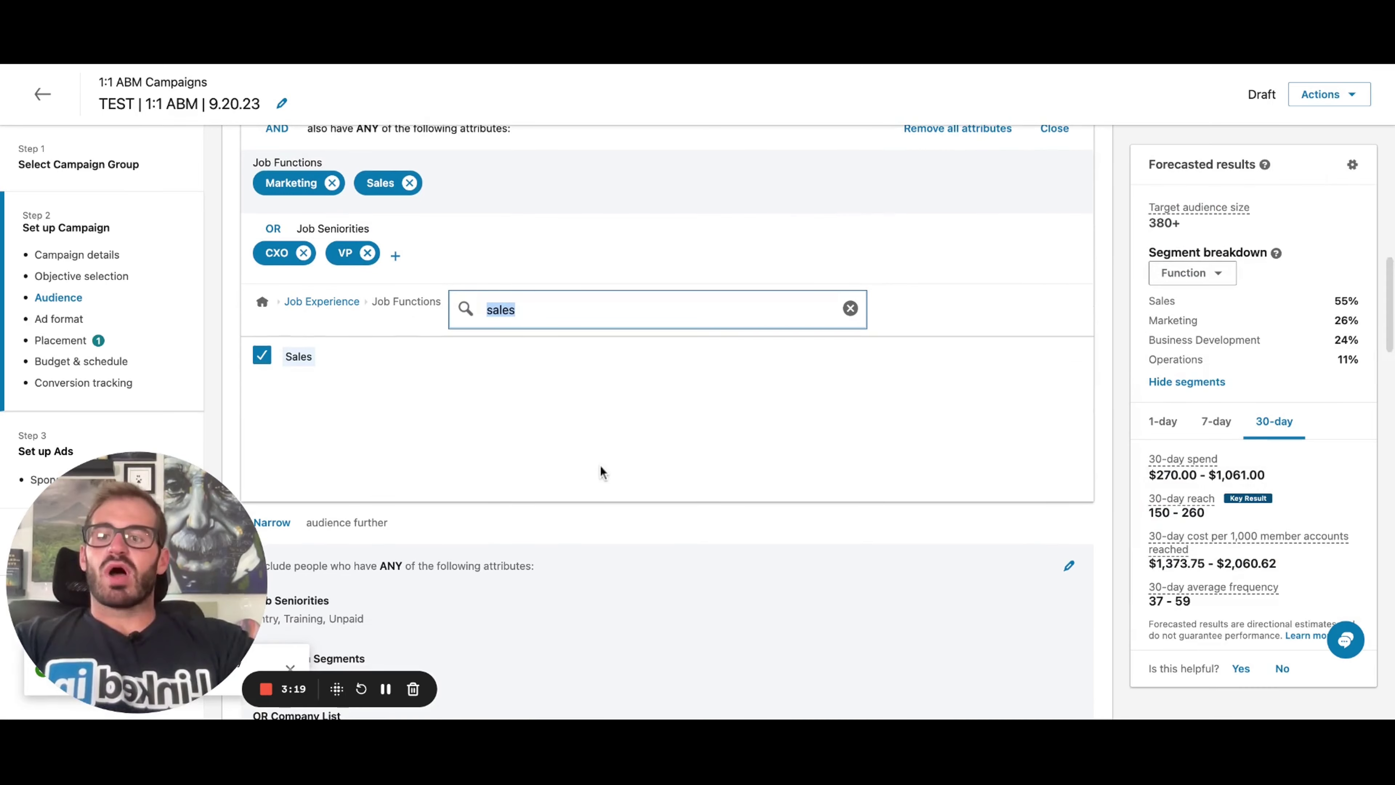
Remove the CXO and VP seniorities and the Marketing and Sales job functions from the AND attribute group
scroll(632, 410, "down", 5)
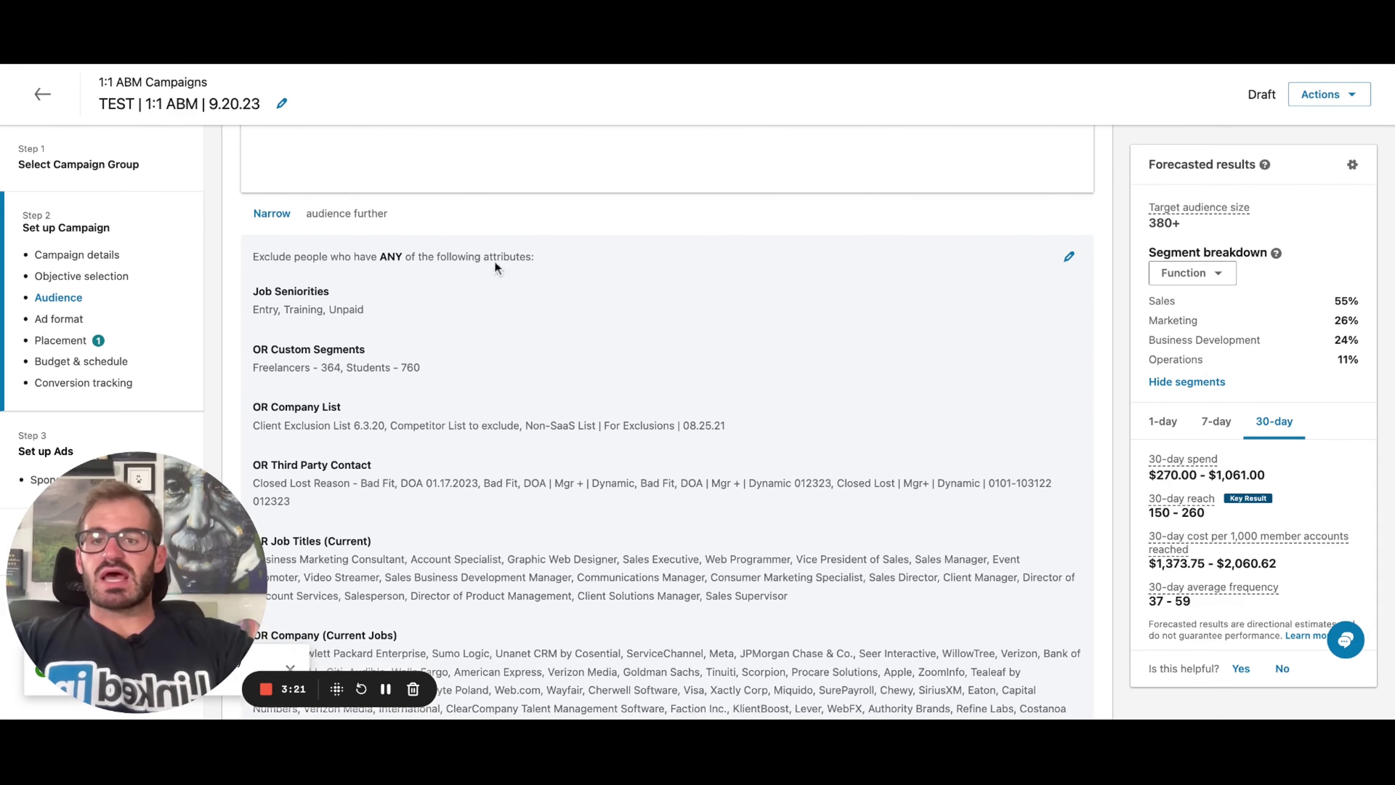
scroll(801, 457, "down", 3)
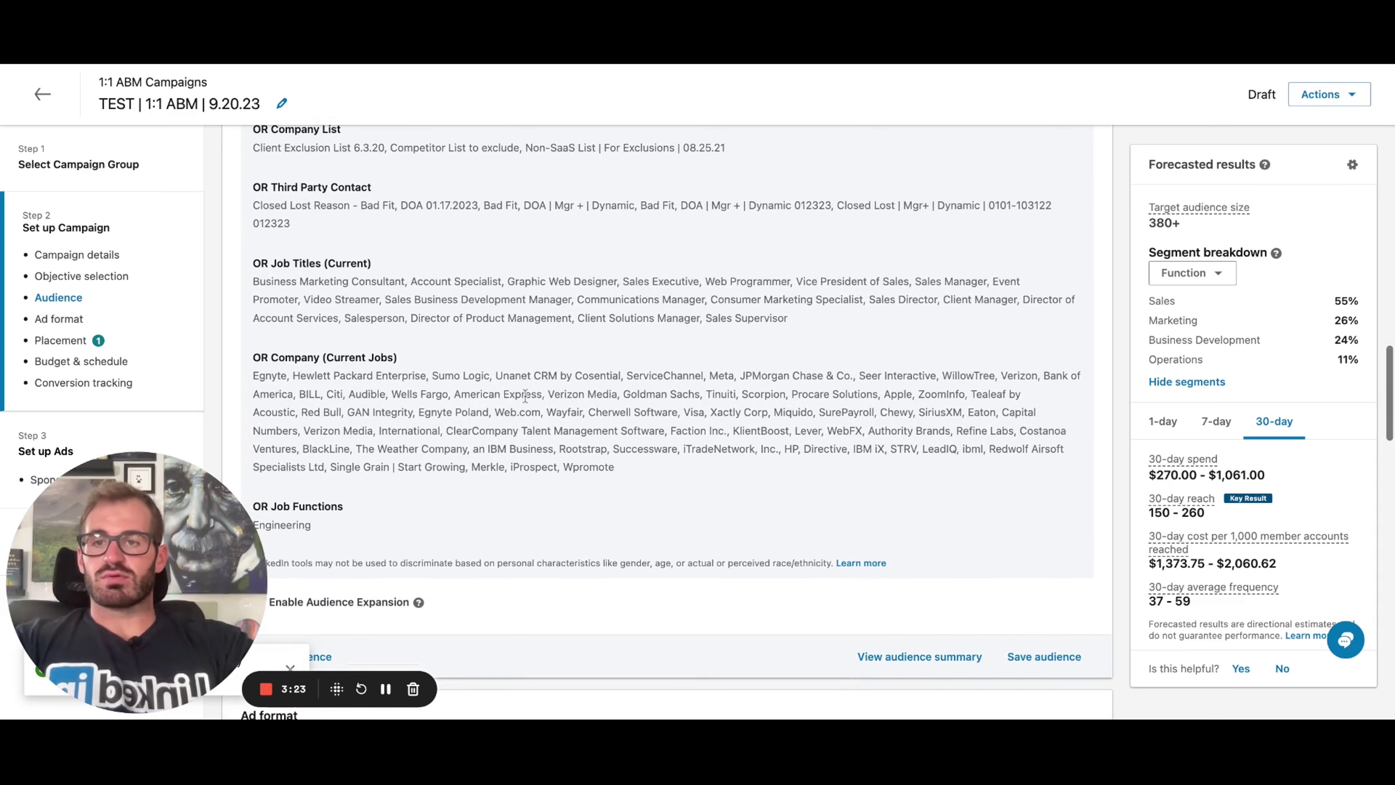
scroll(656, 448, "up", 8)
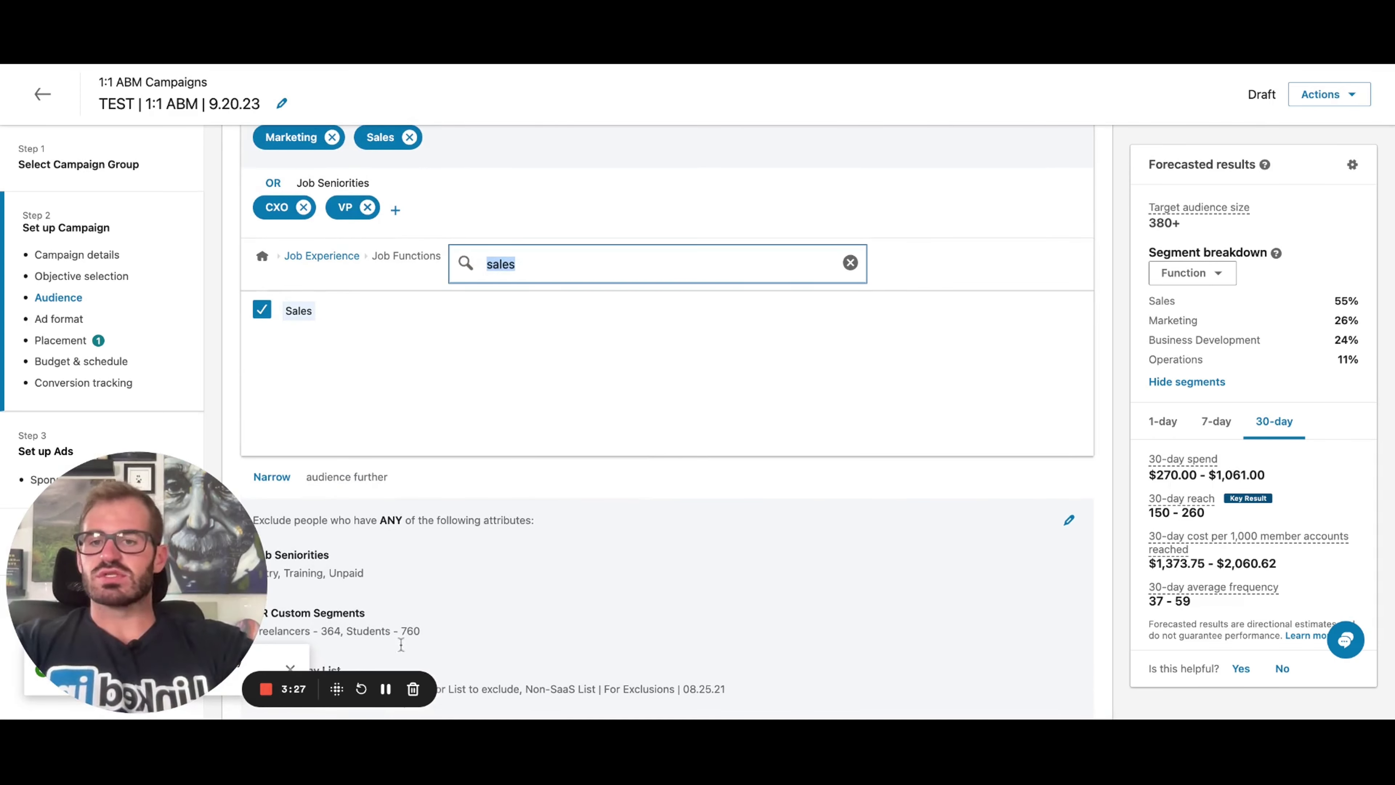
left_click(527, 455)
scroll(527, 455, "up", 3)
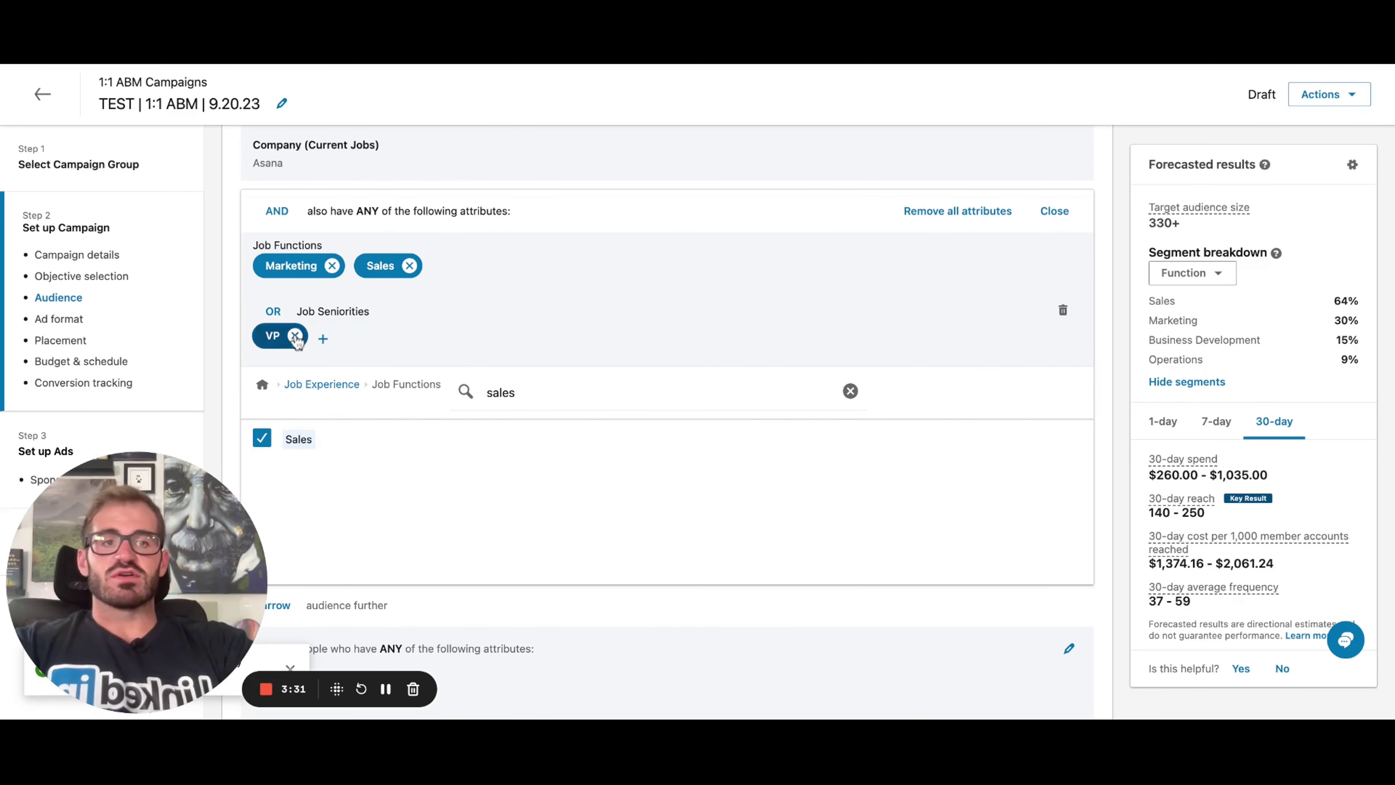
left_click(295, 335)
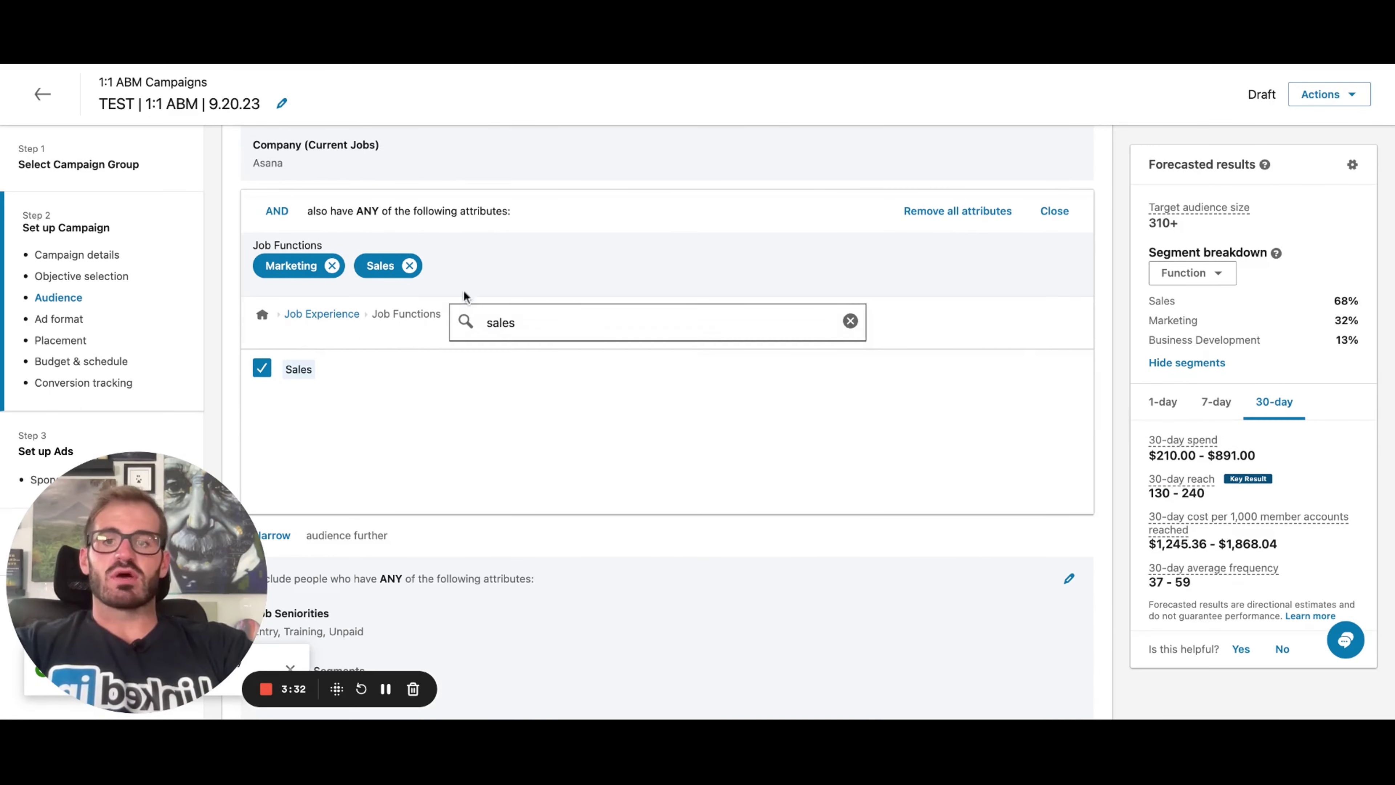
left_click(331, 266)
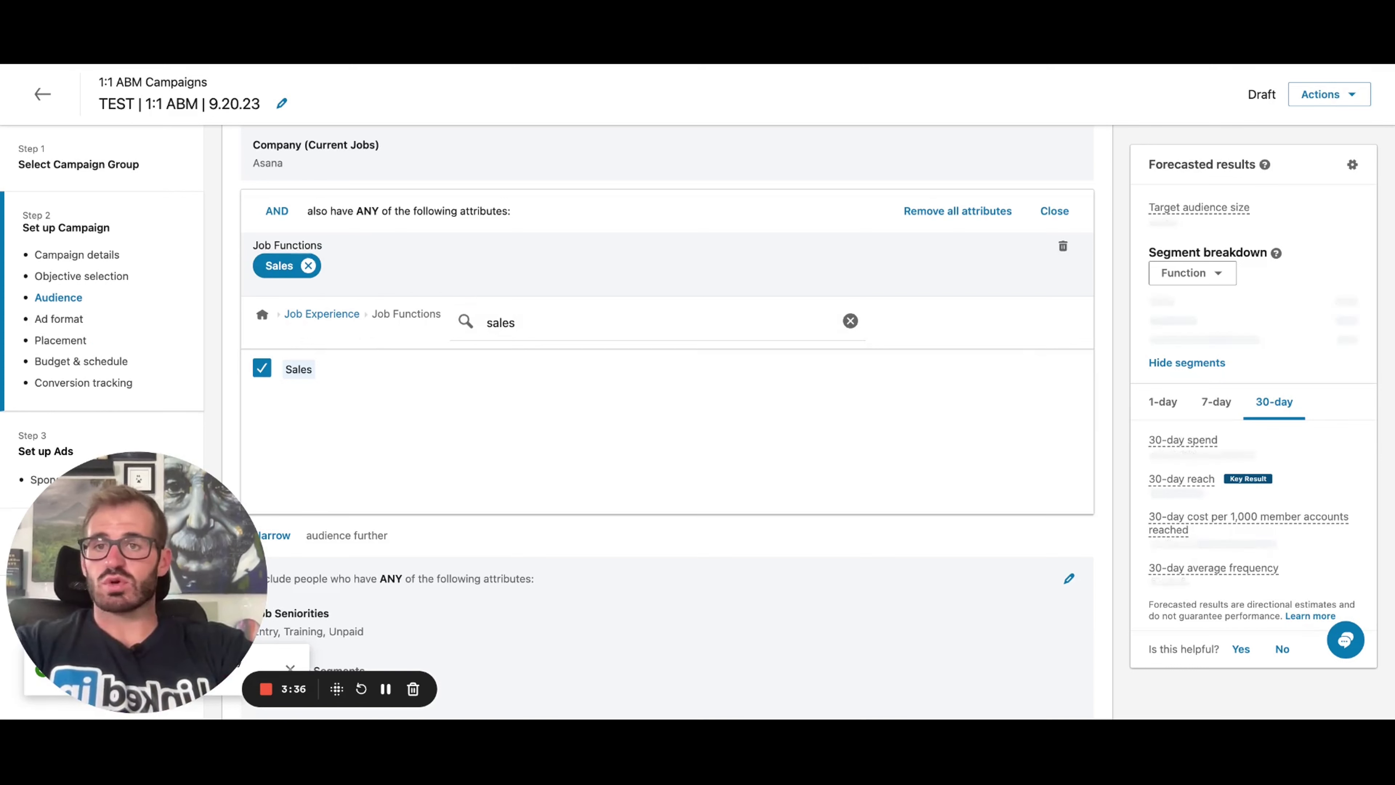
left_click(309, 266)
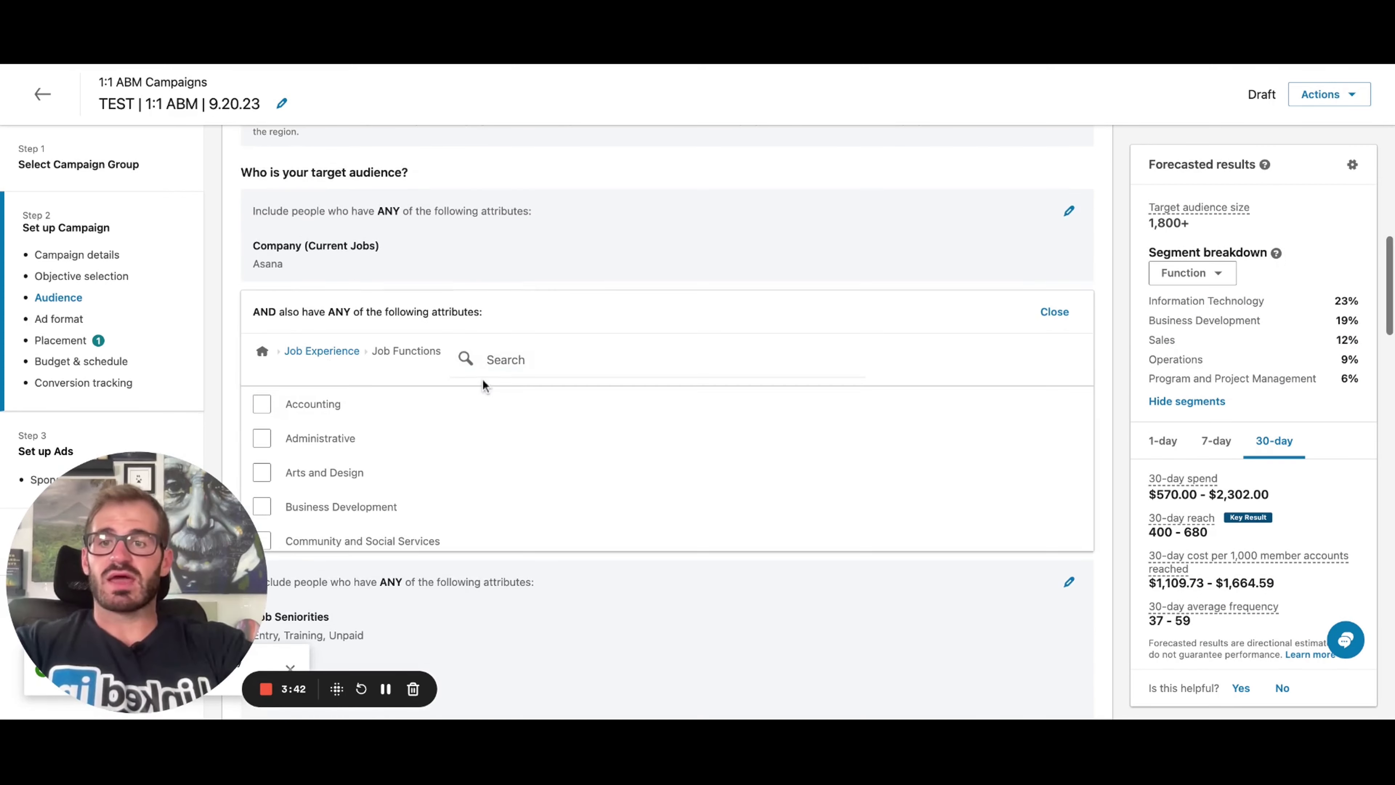
Replace Asana with Chili Piper as the targeted company name based on current jobs
left_click(299, 352)
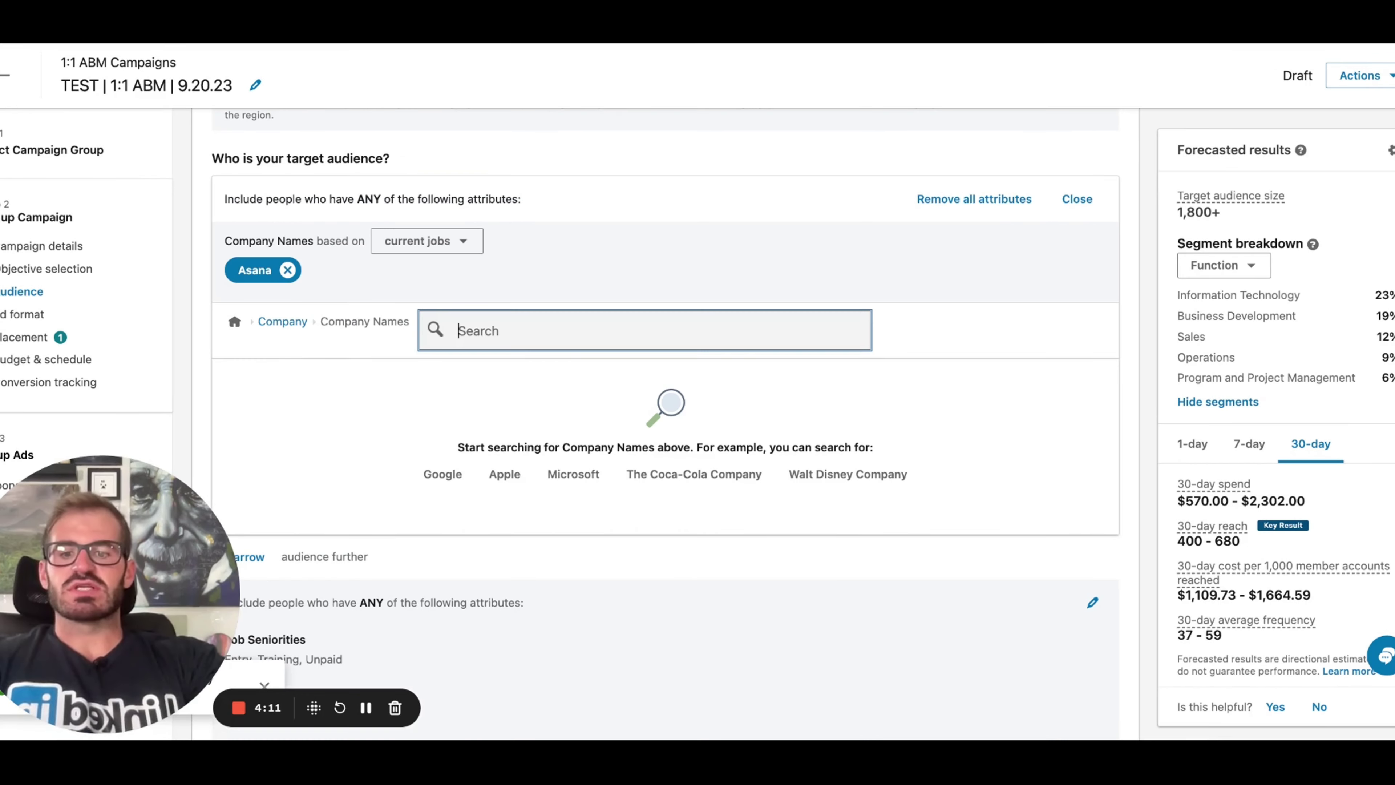
type("chil")
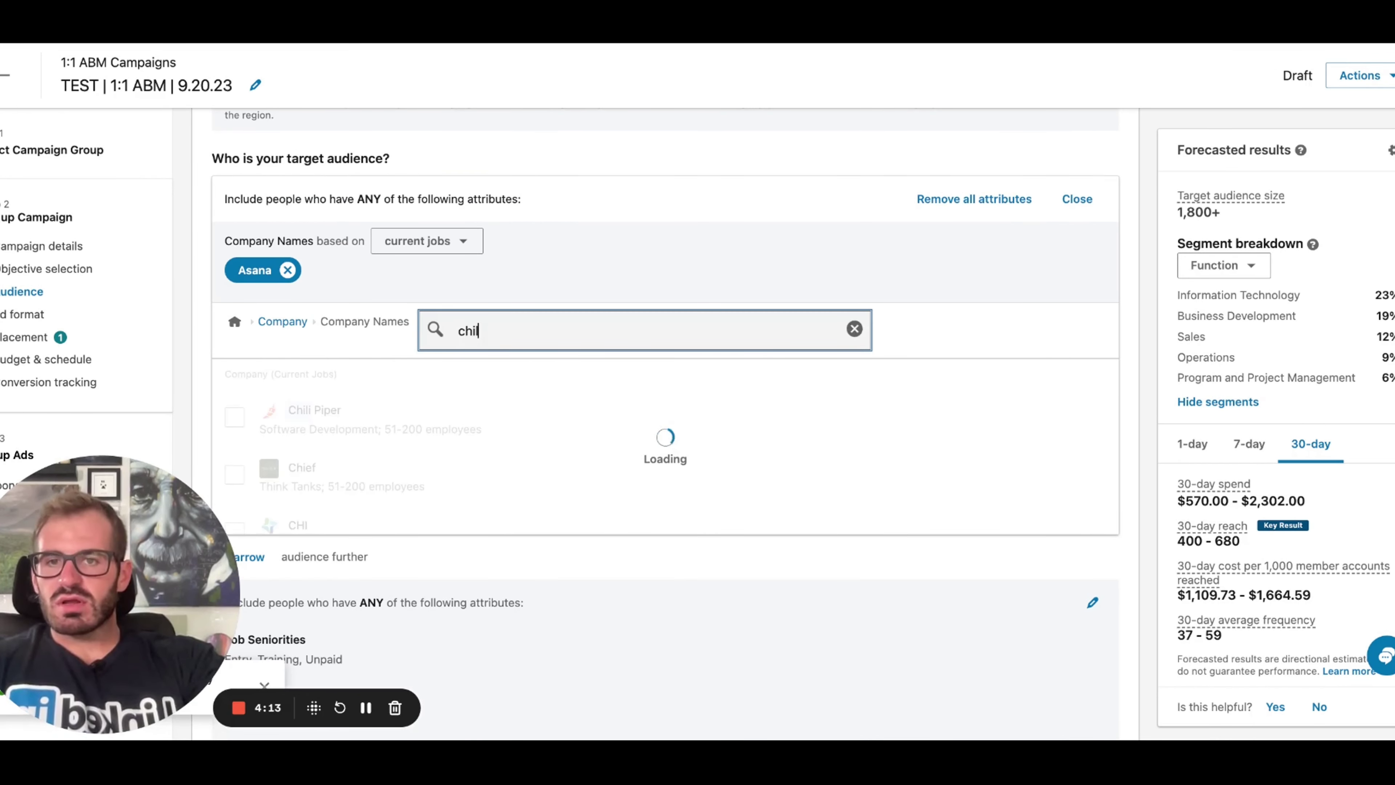
type("i")
left_click(383, 428)
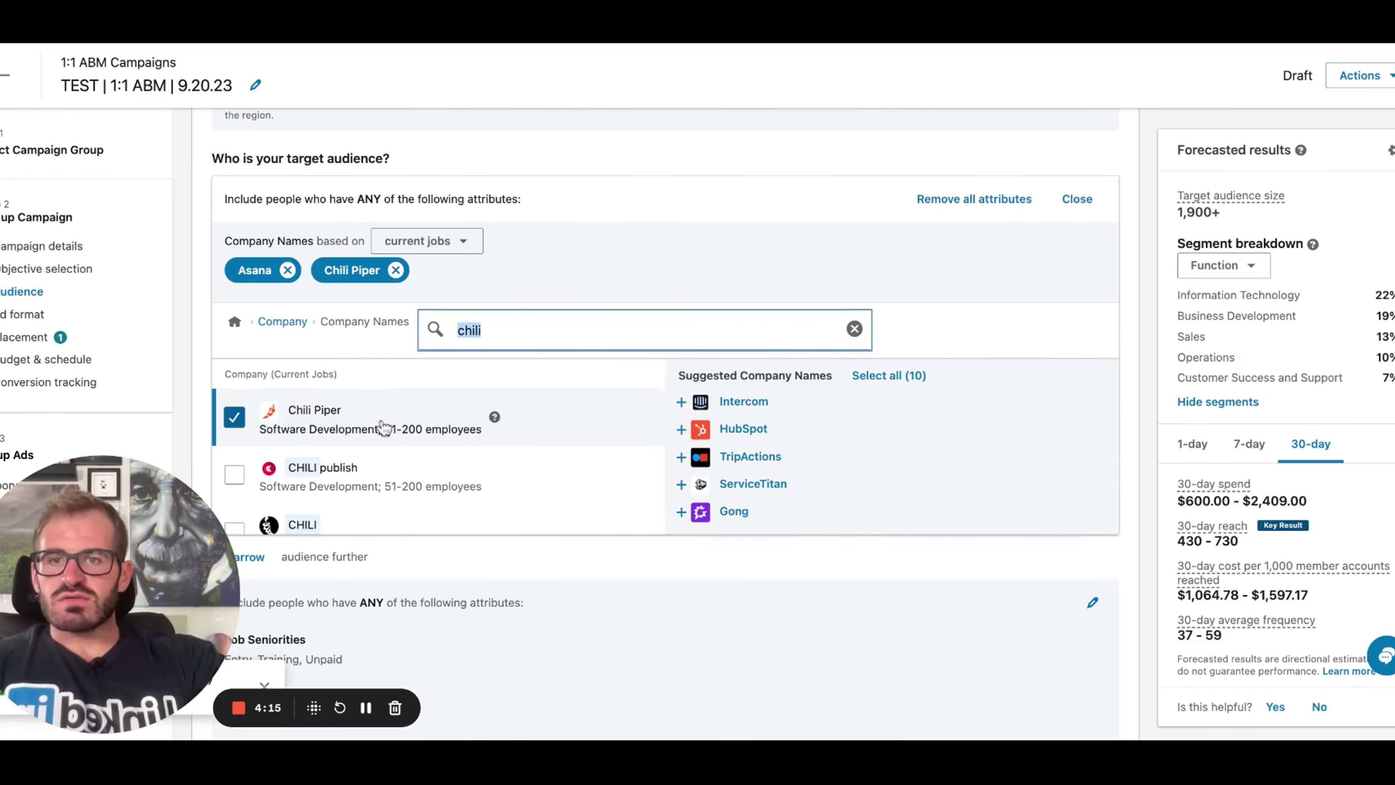
left_click(287, 270)
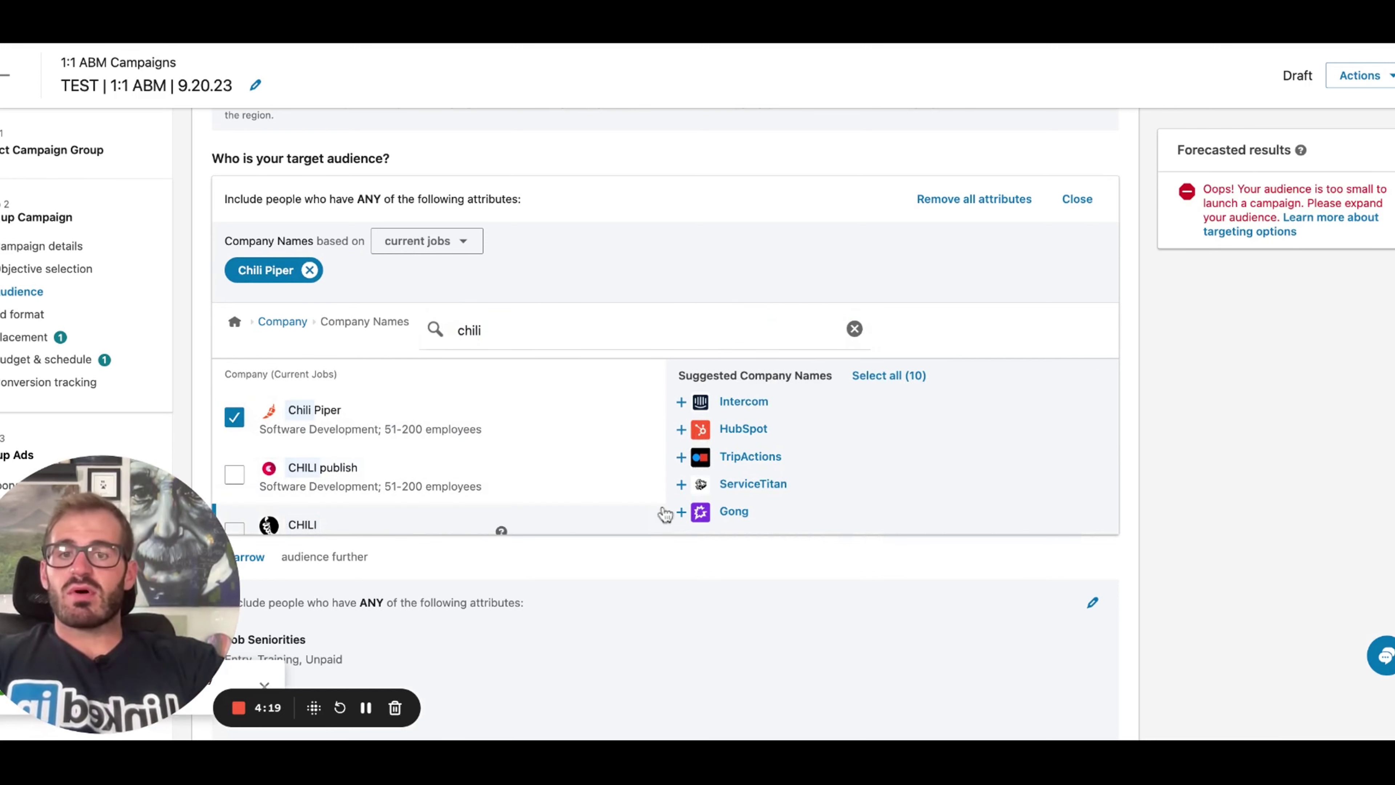
scroll(550, 473, "down", 2)
scroll(538, 458, "up", 2)
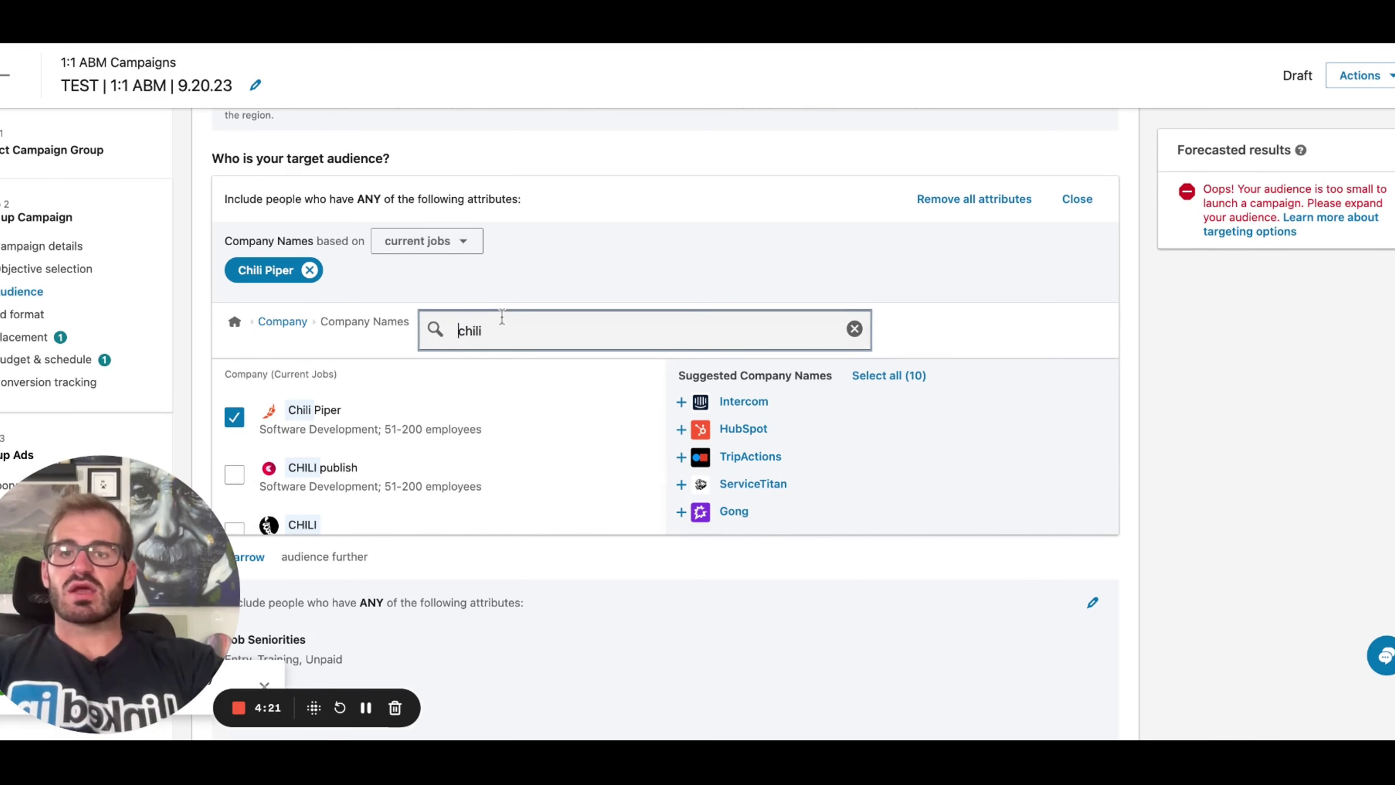
Search the company names for "roofing rocheste" and add Roofing Rochester NY next to Chili Piper
double_click(502, 316)
key("BackSpace")
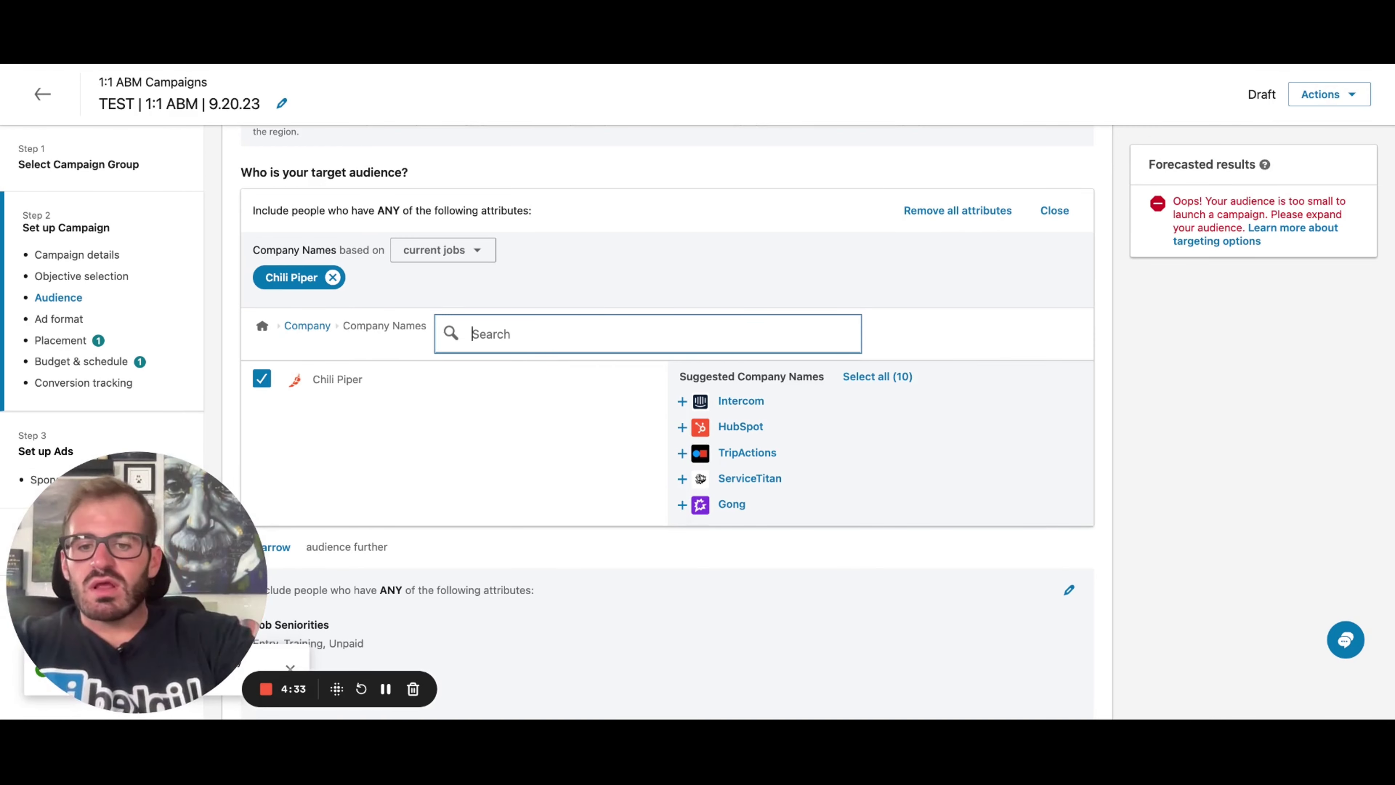
type("roo")
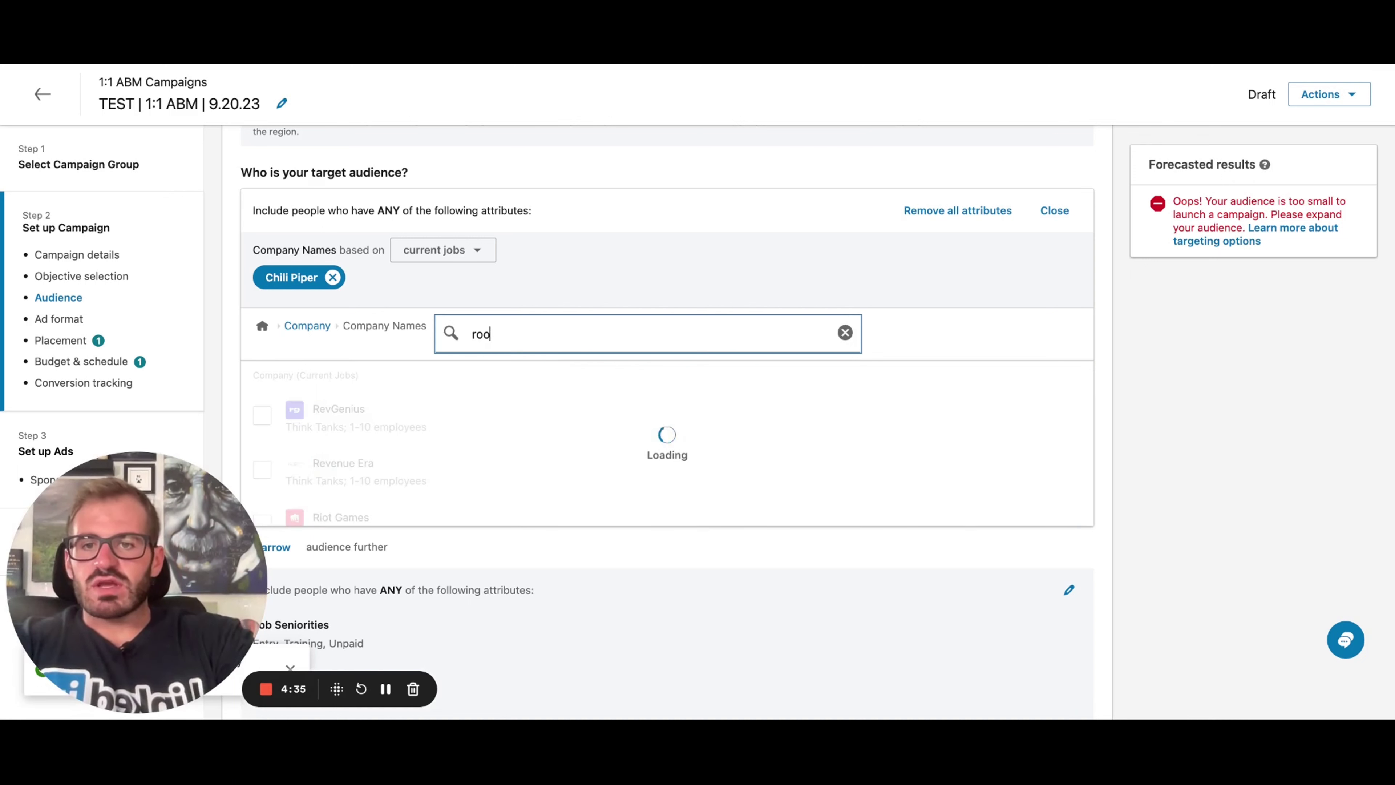
type("fing roche")
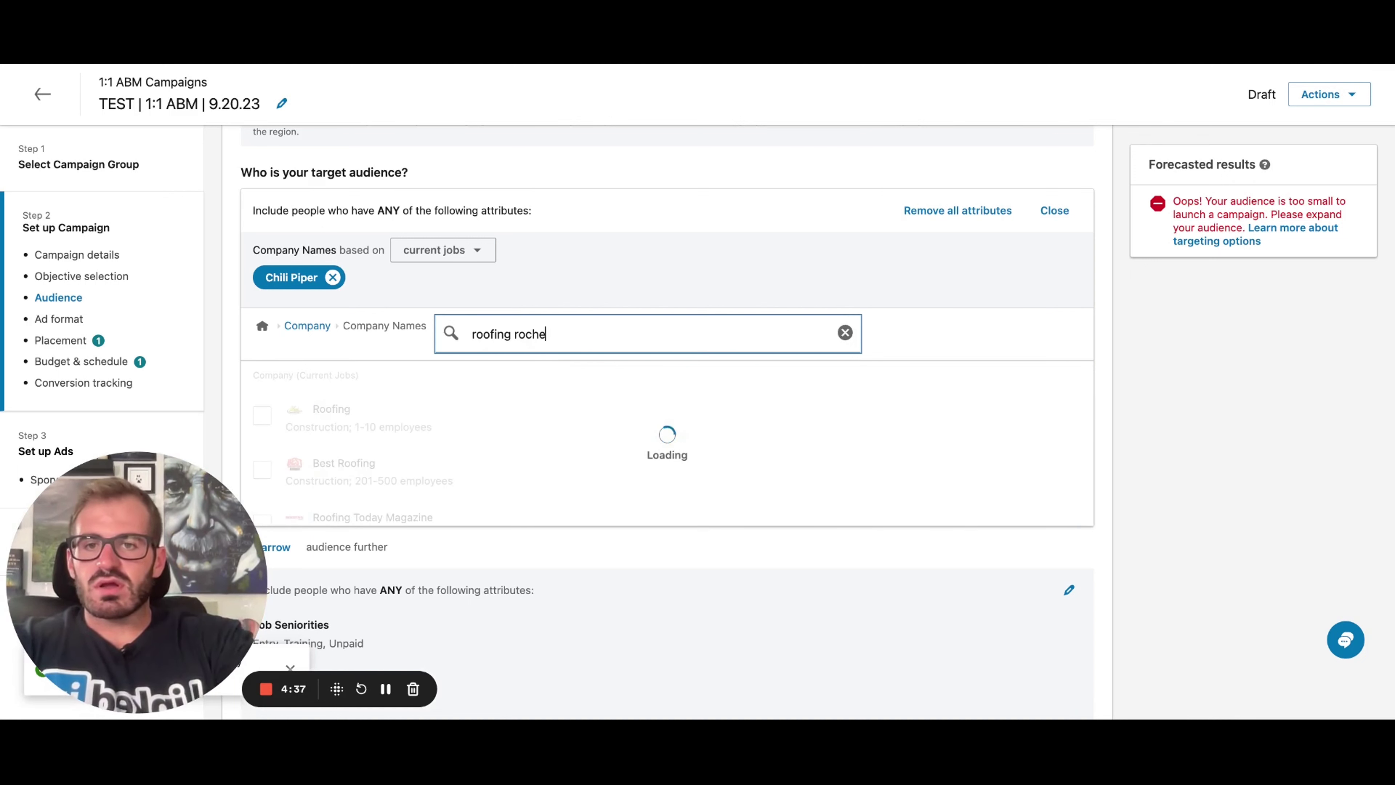
type("ste")
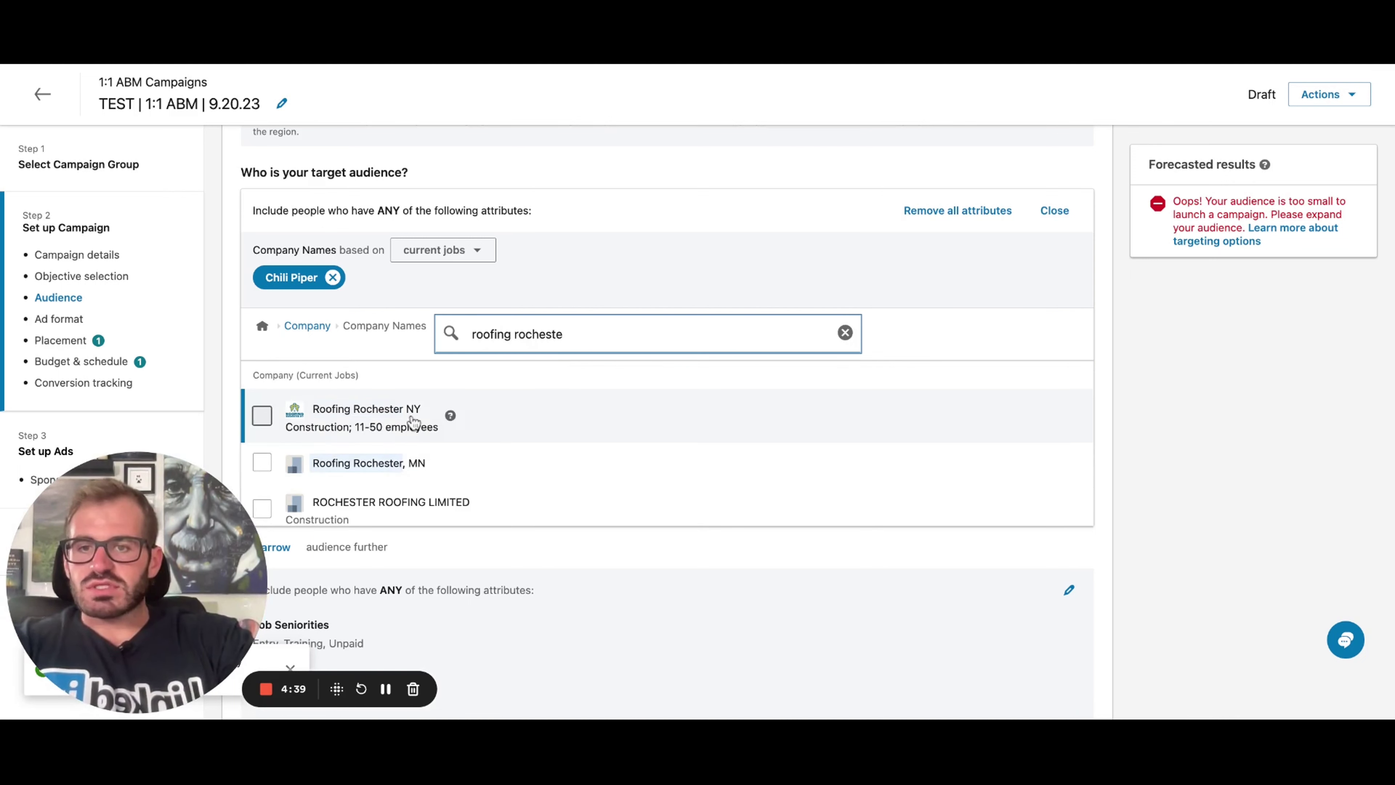
left_click(413, 423)
scroll(467, 500, "down", 1)
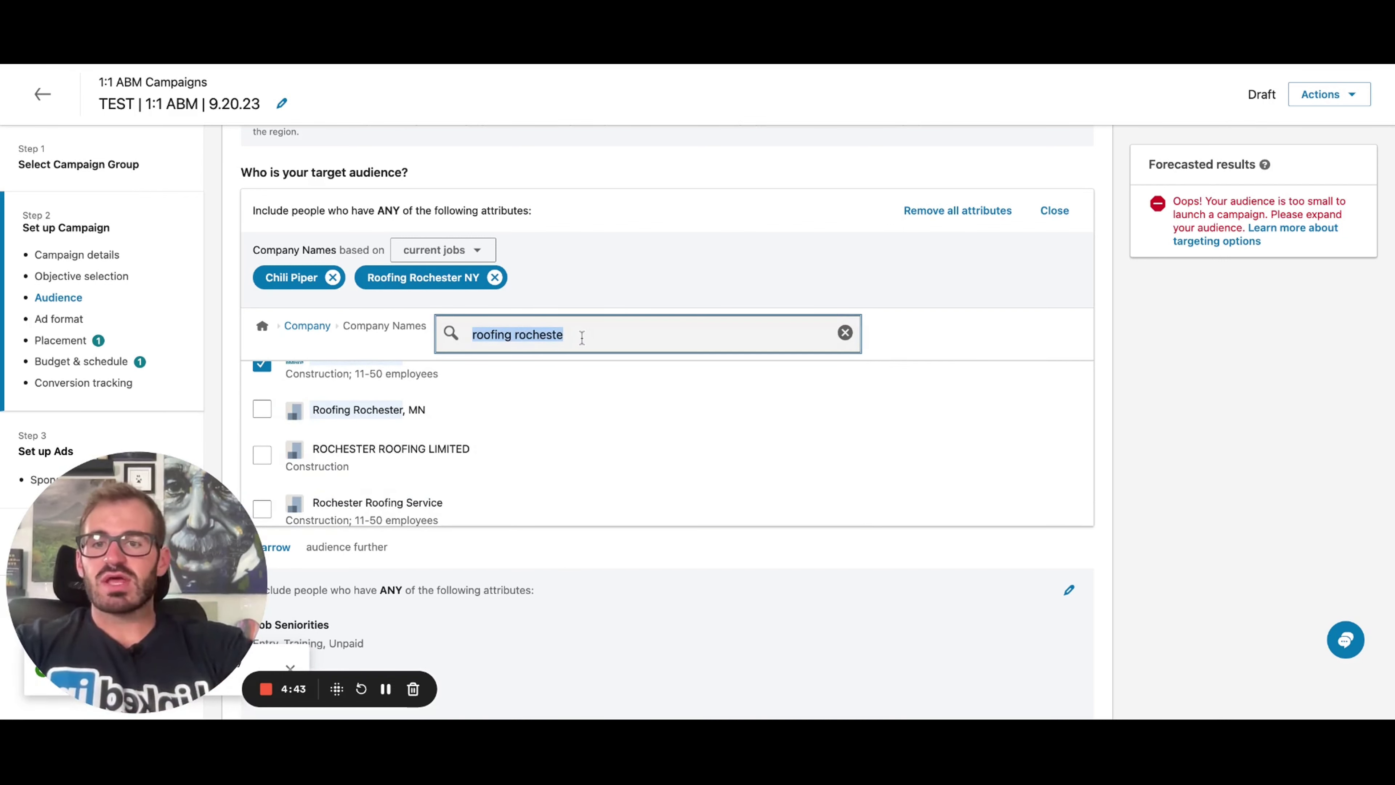
Search the company names for "isaac hvac" and shorten the search term to "isaac"
type("isaac")
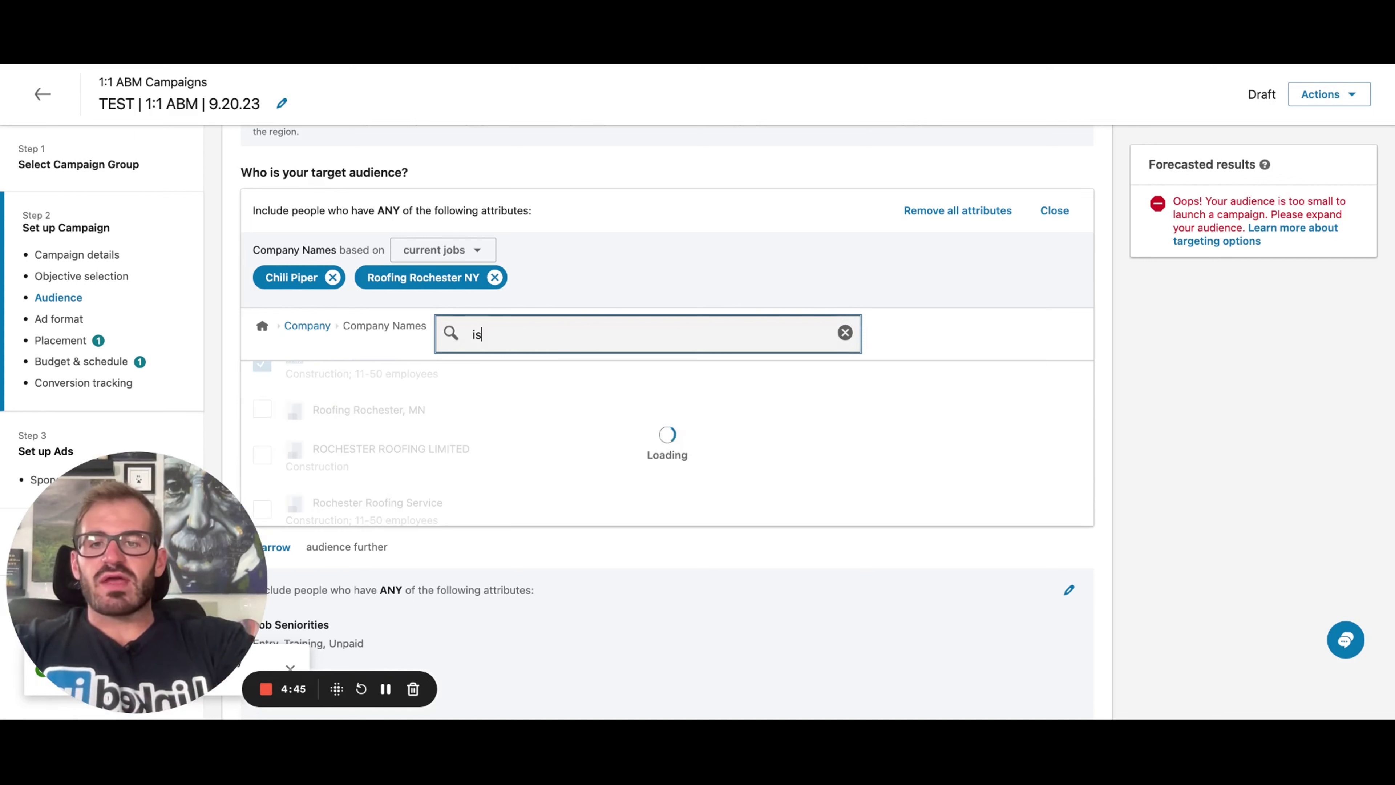
type("hvac")
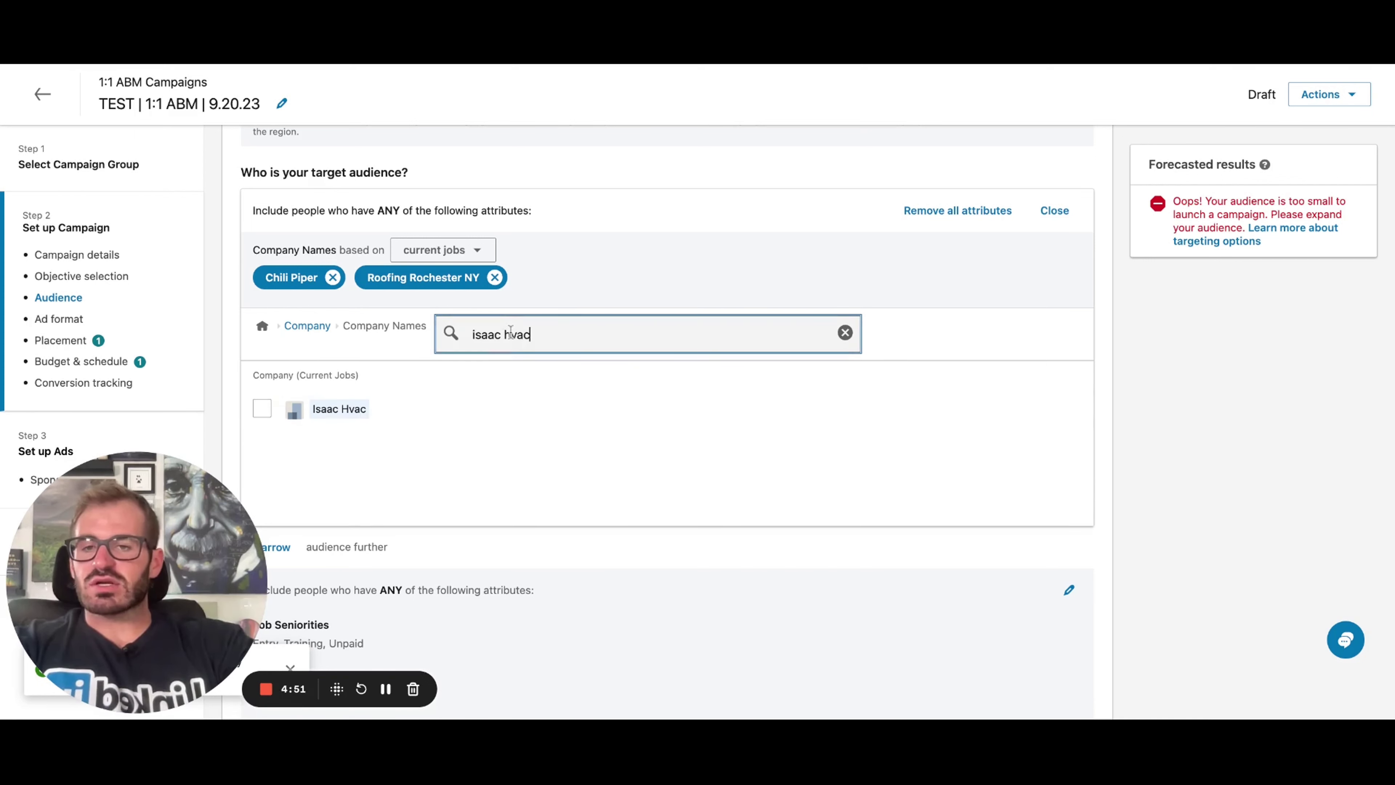
key("BackSpace")
key("BackSpace")
key("BackSpace")
key("BackSpace")
key("BackSpace")
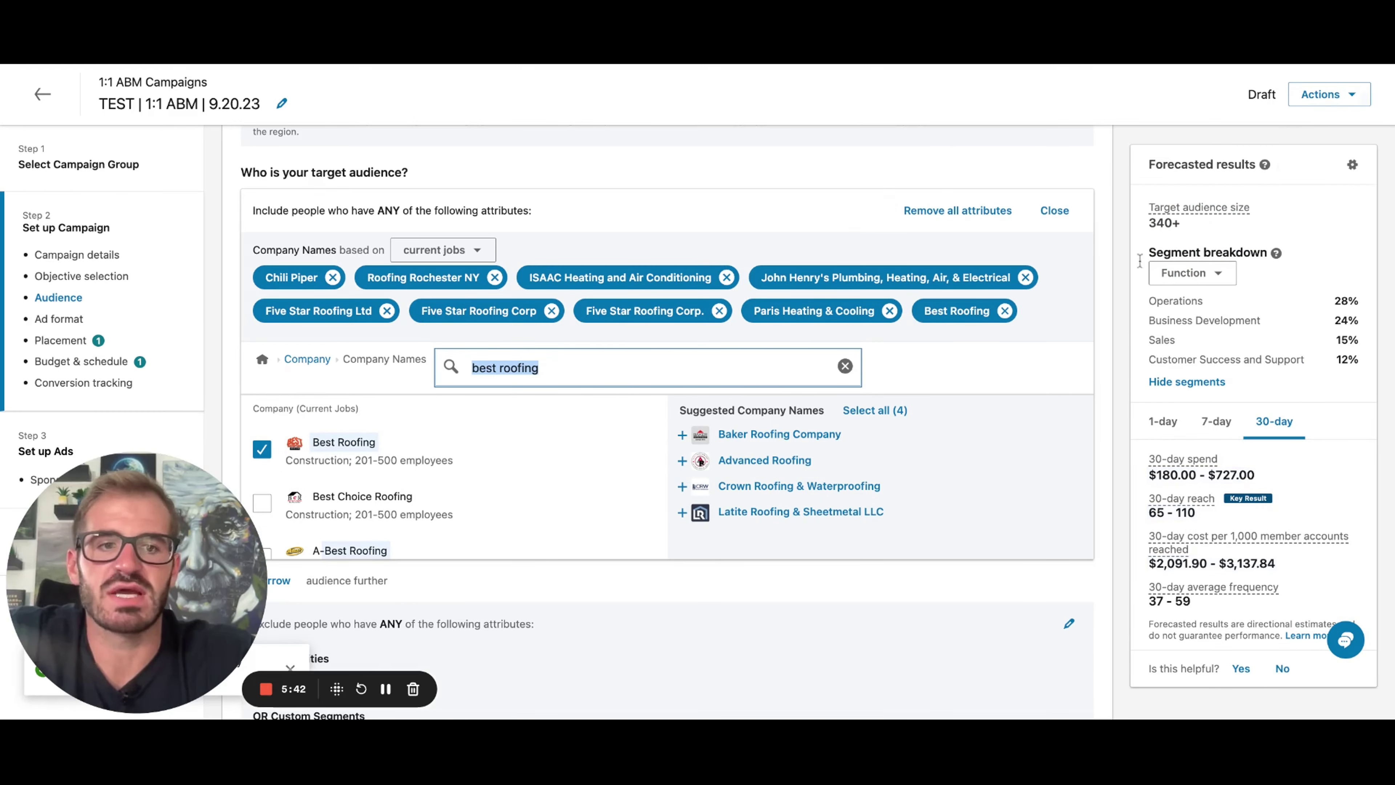
Set the campaign's daily budget to 12
scroll(819, 484, "down", 10)
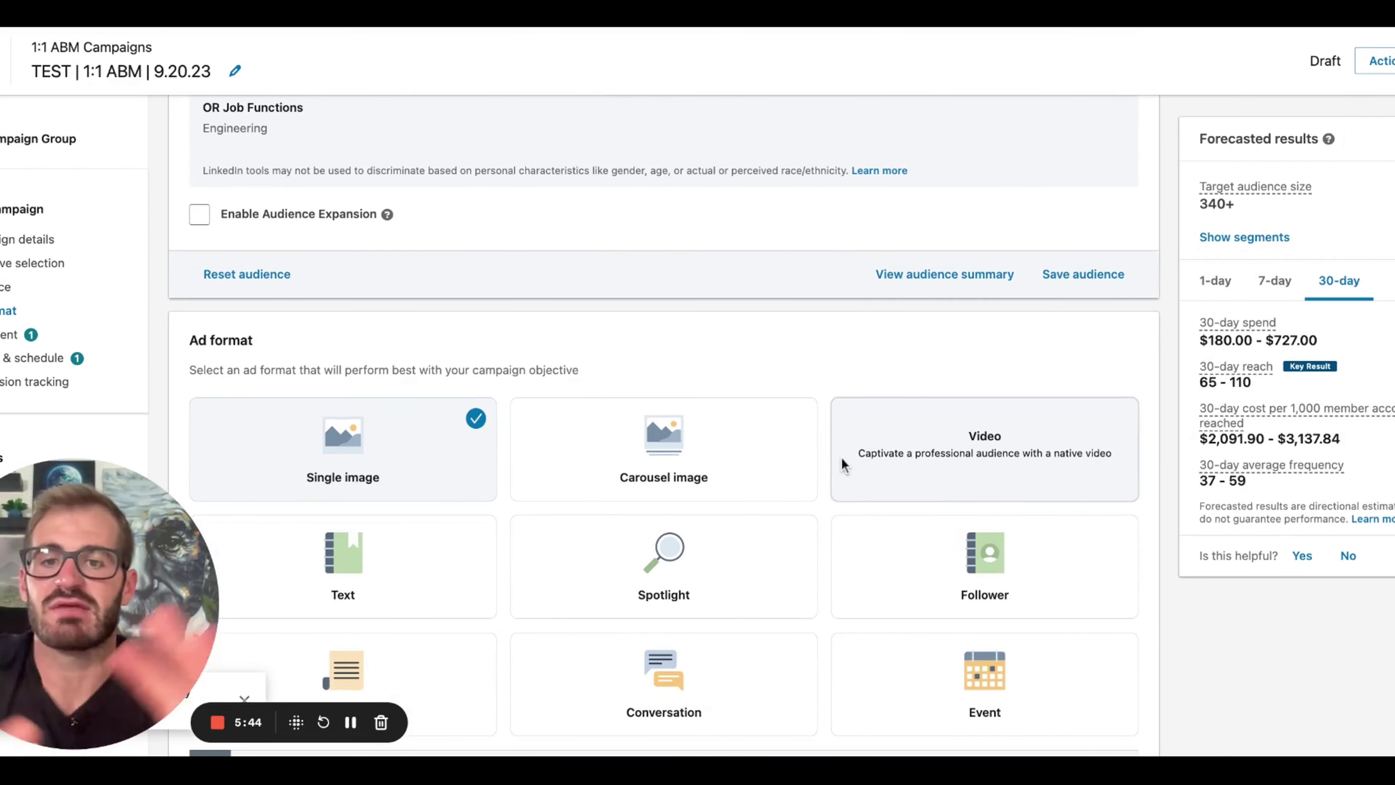
scroll(608, 367, "down", 3)
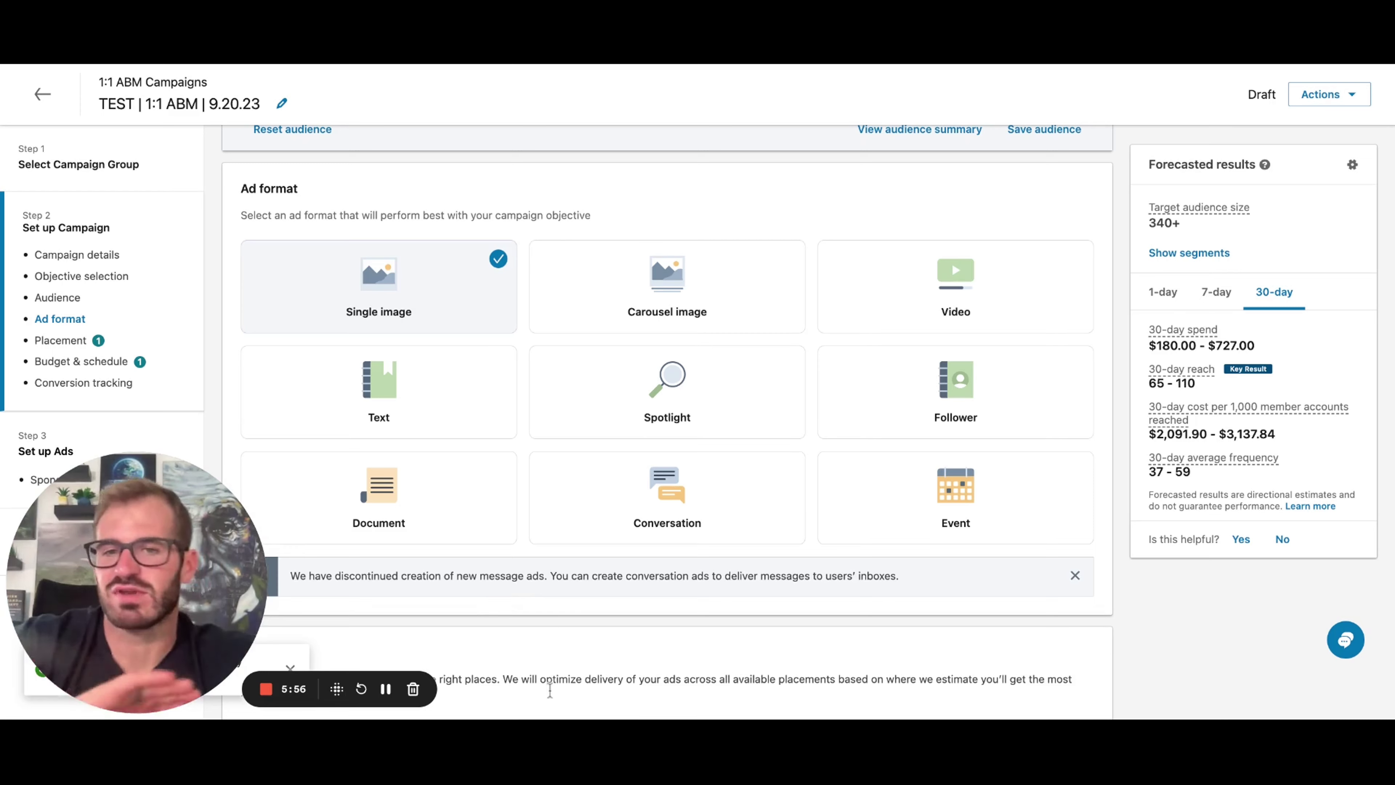
scroll(619, 600, "down", 8)
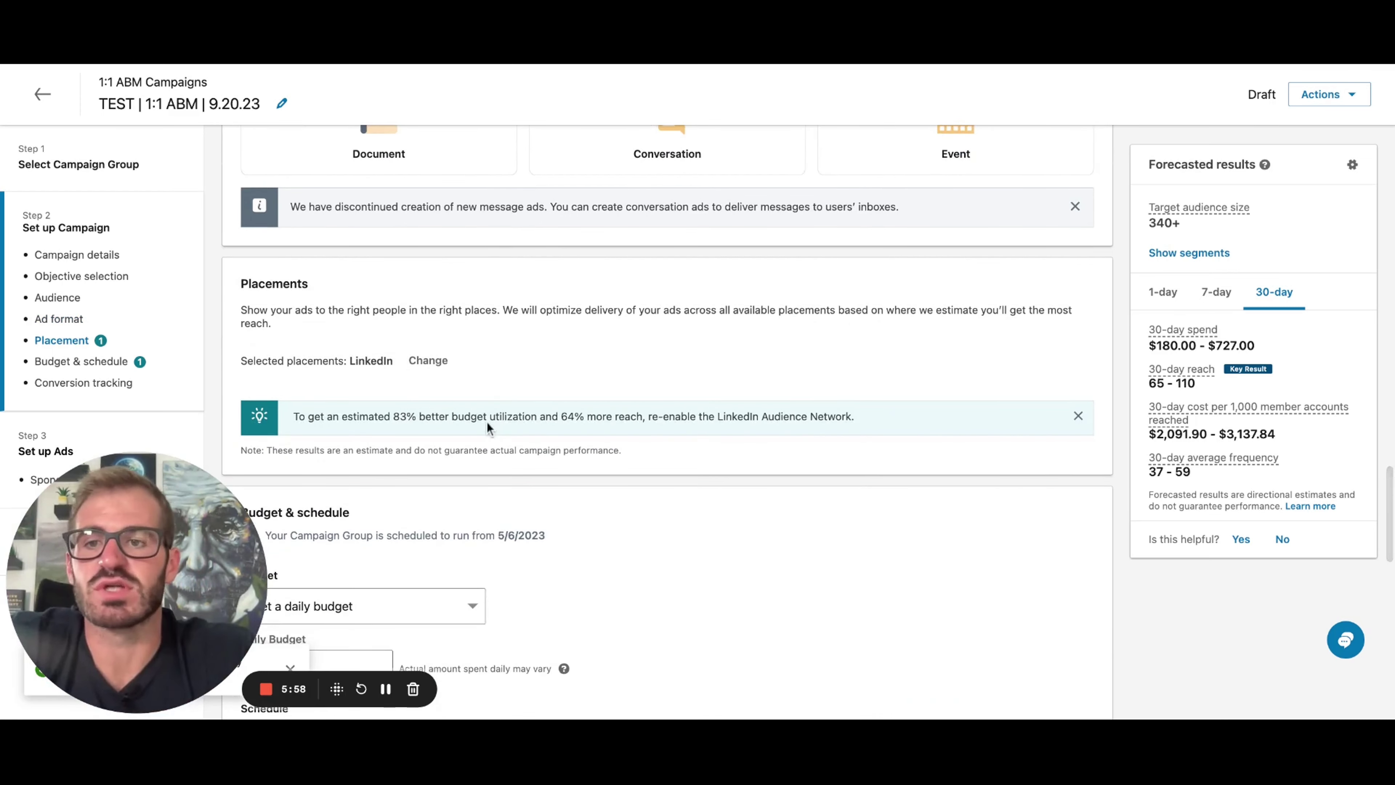
scroll(488, 428, "down", 8)
scroll(487, 423, "up", 1)
double_click(352, 204)
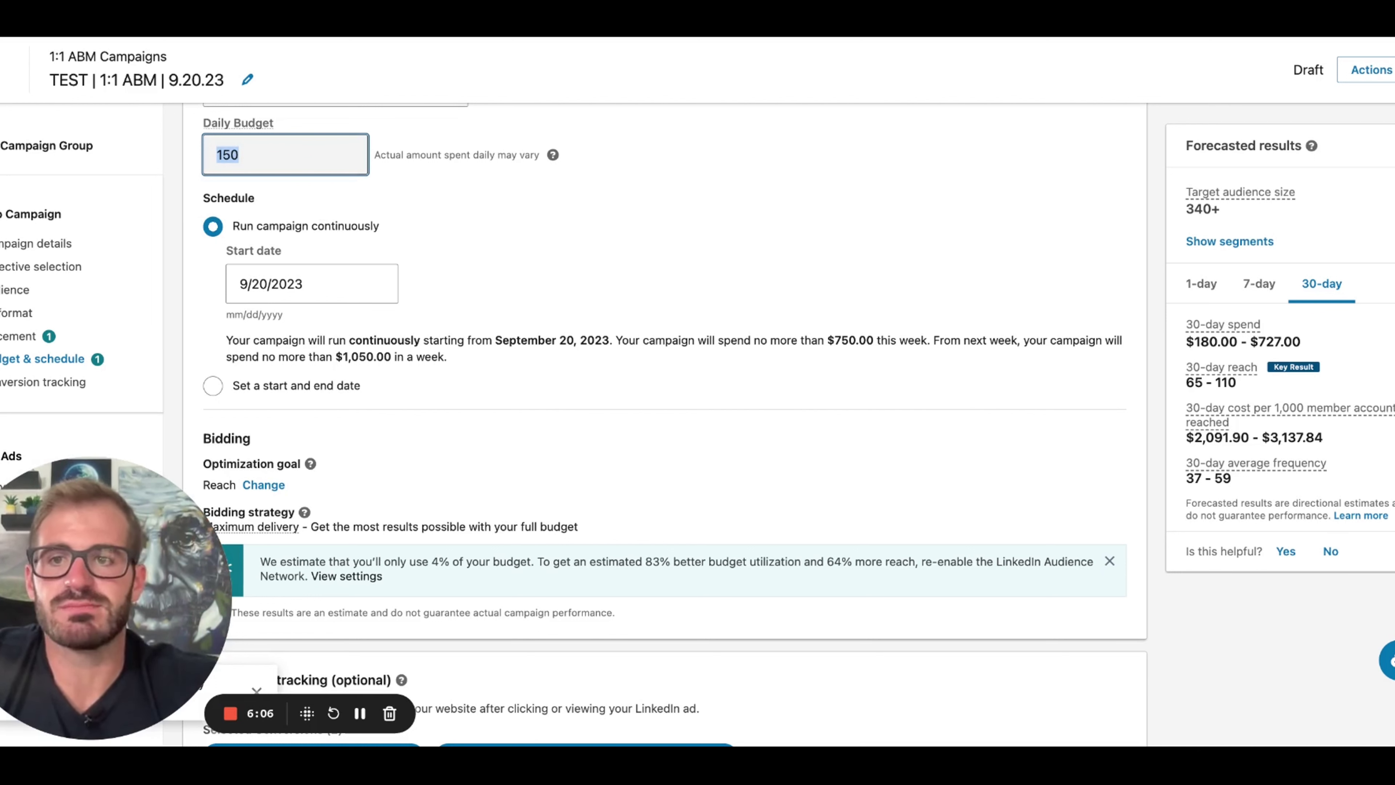
type("12")
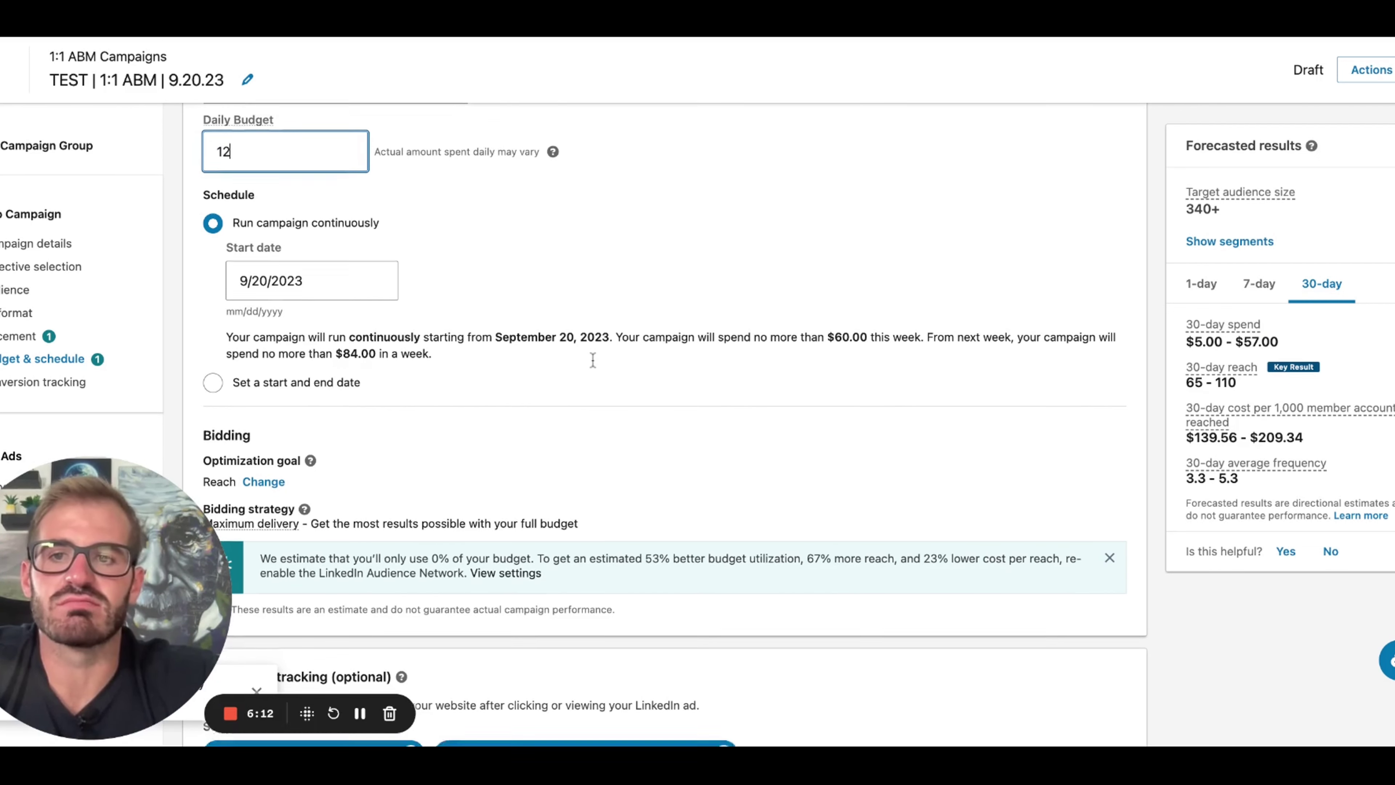
Review the bidding and conversion tracking settings, and save the campaign draft and exit its setup
scroll(592, 360, "down", 2)
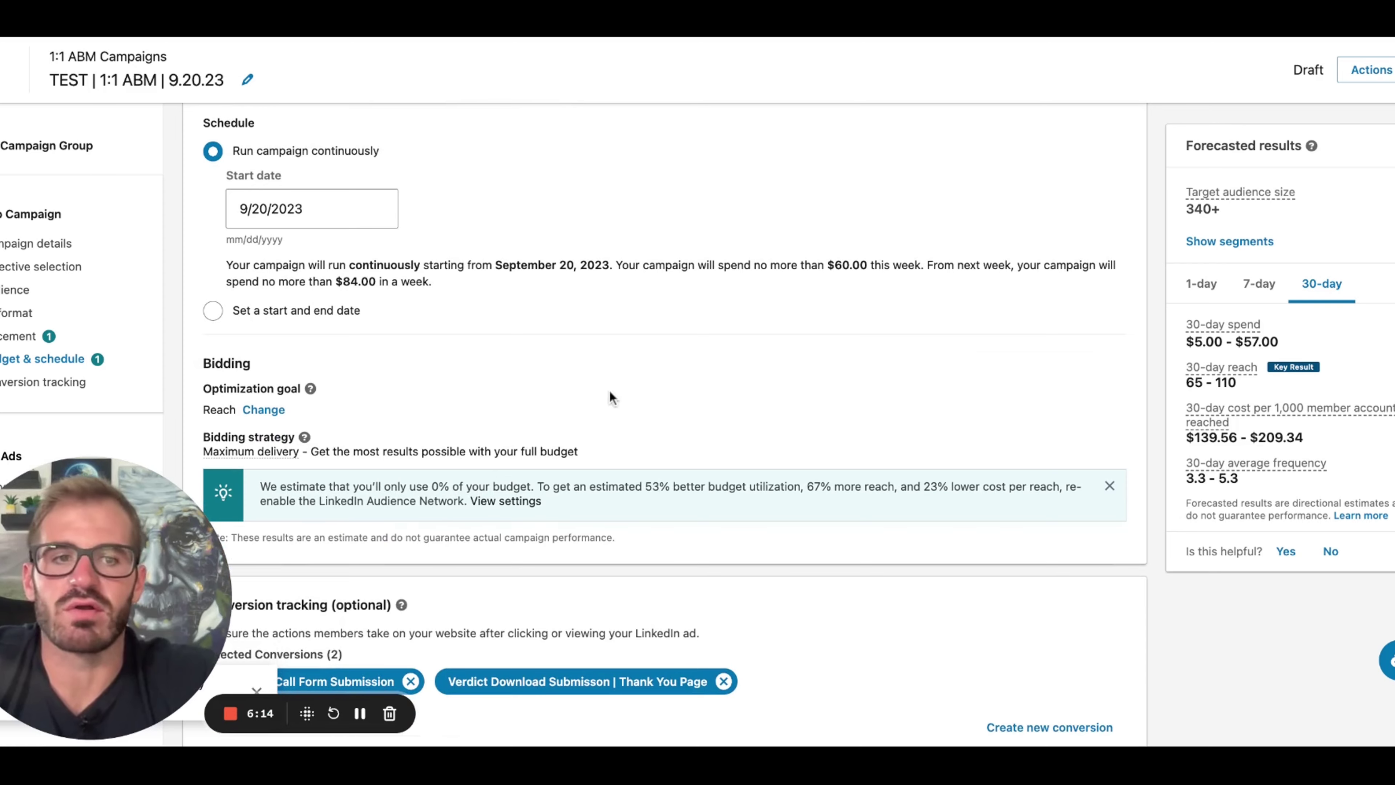
scroll(609, 389, "down", 5)
scroll(609, 389, "down", 5)
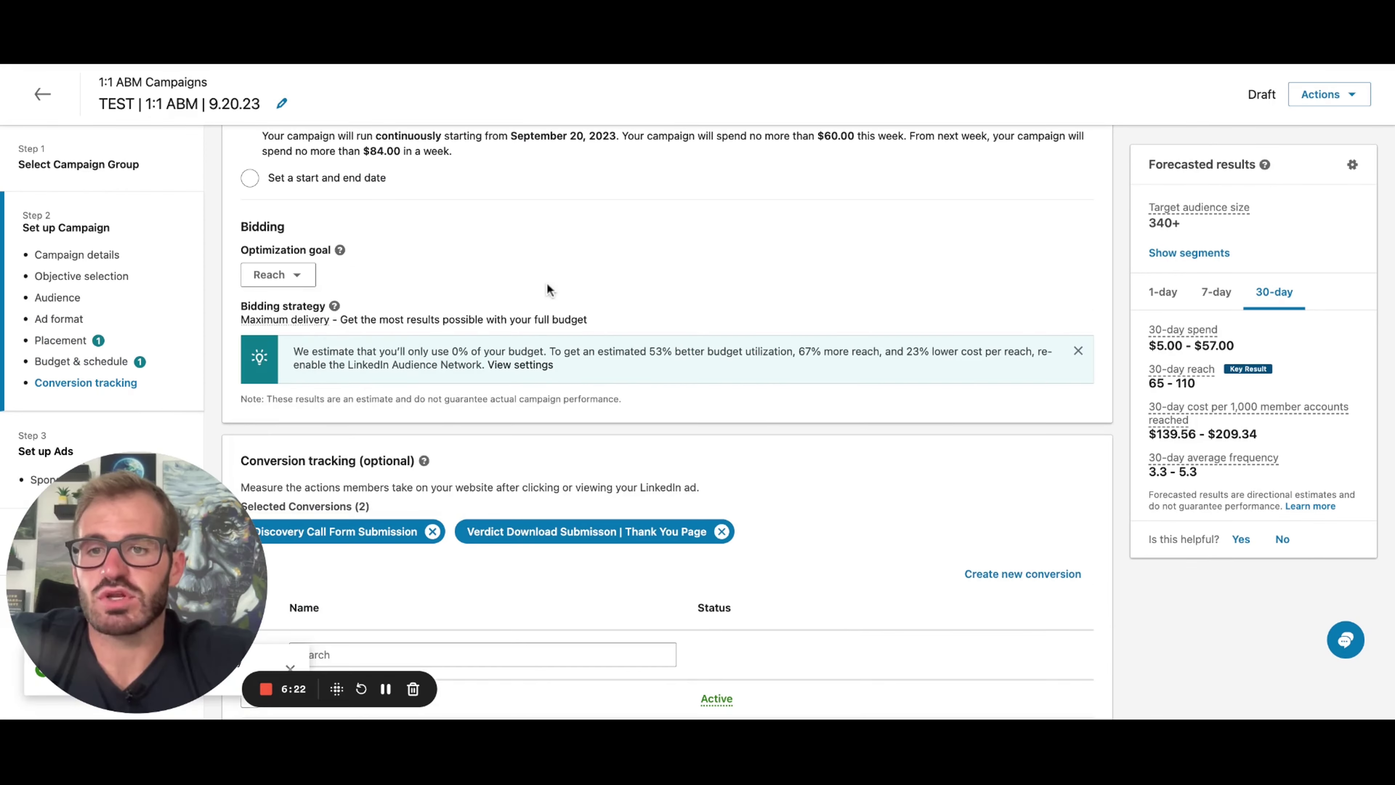
scroll(659, 385, "down", 6)
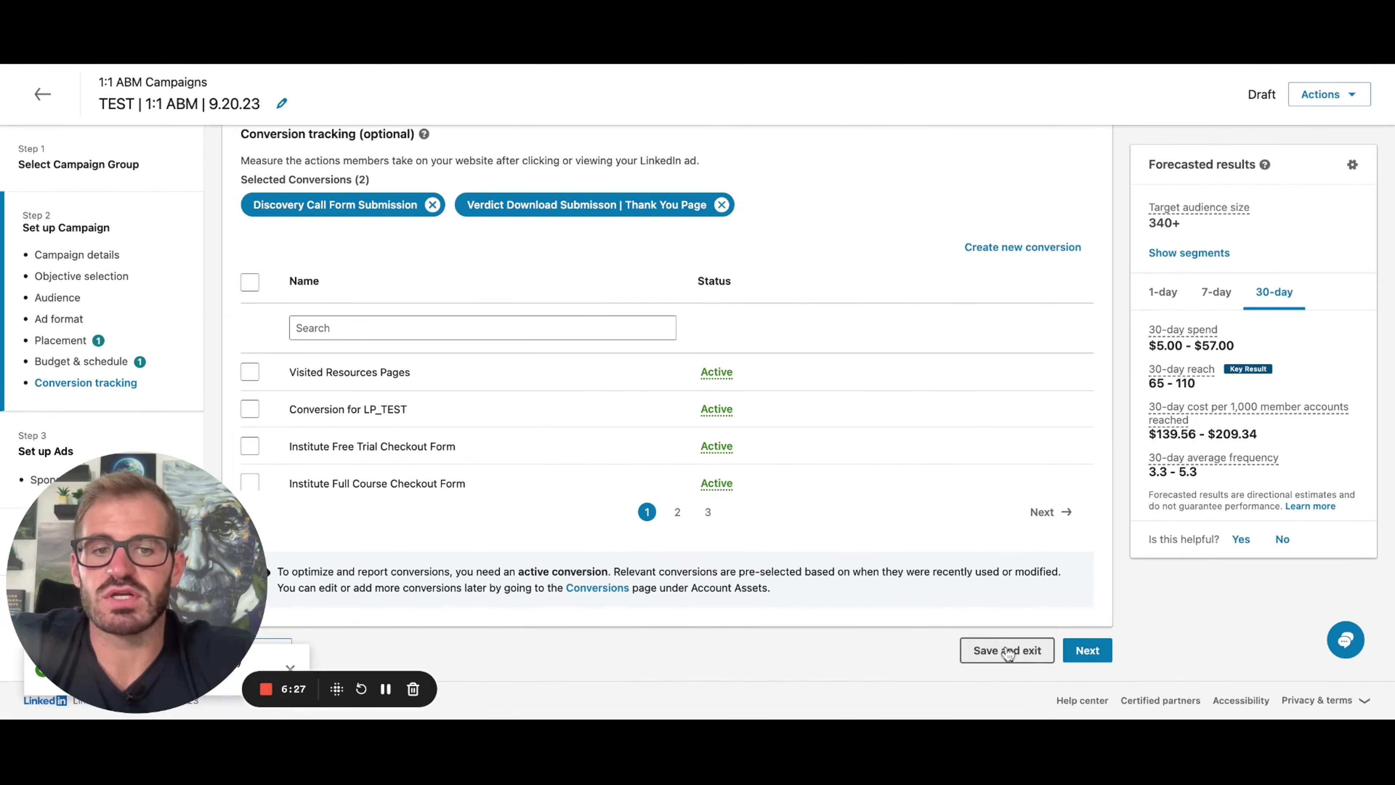
left_click(1007, 651)
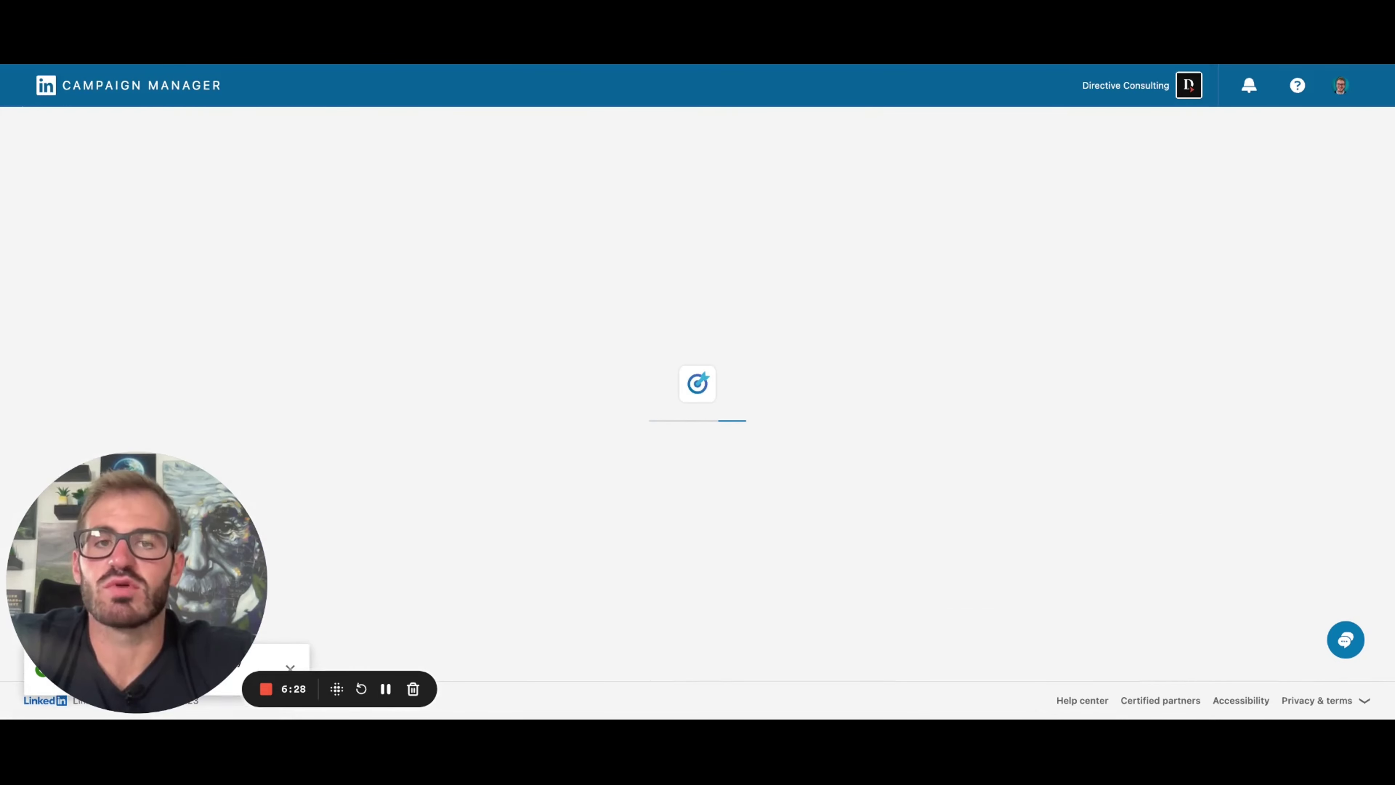
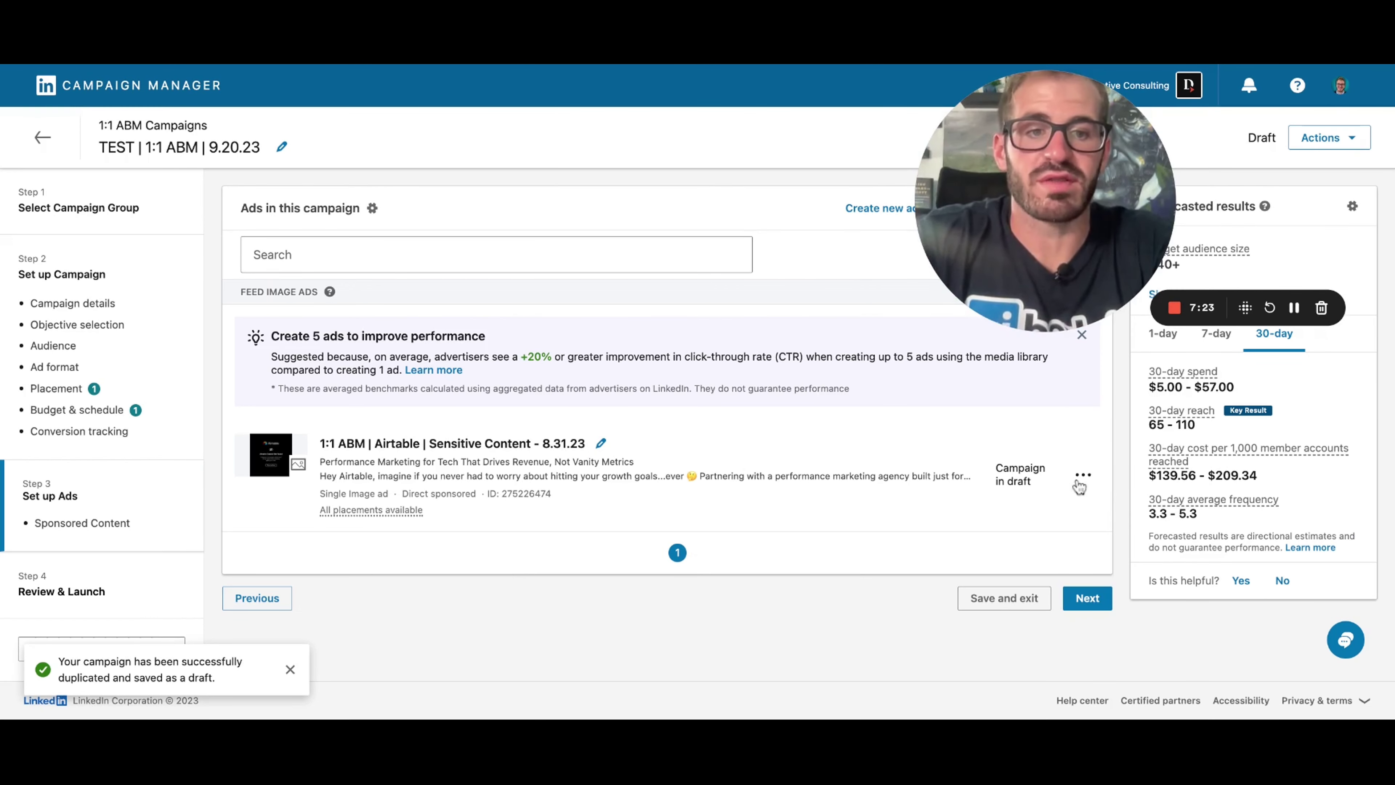
Open the Airtable Sensitive Content ad for editing and select the word Airtable in its ad name
left_click(1081, 478)
left_click(1045, 511)
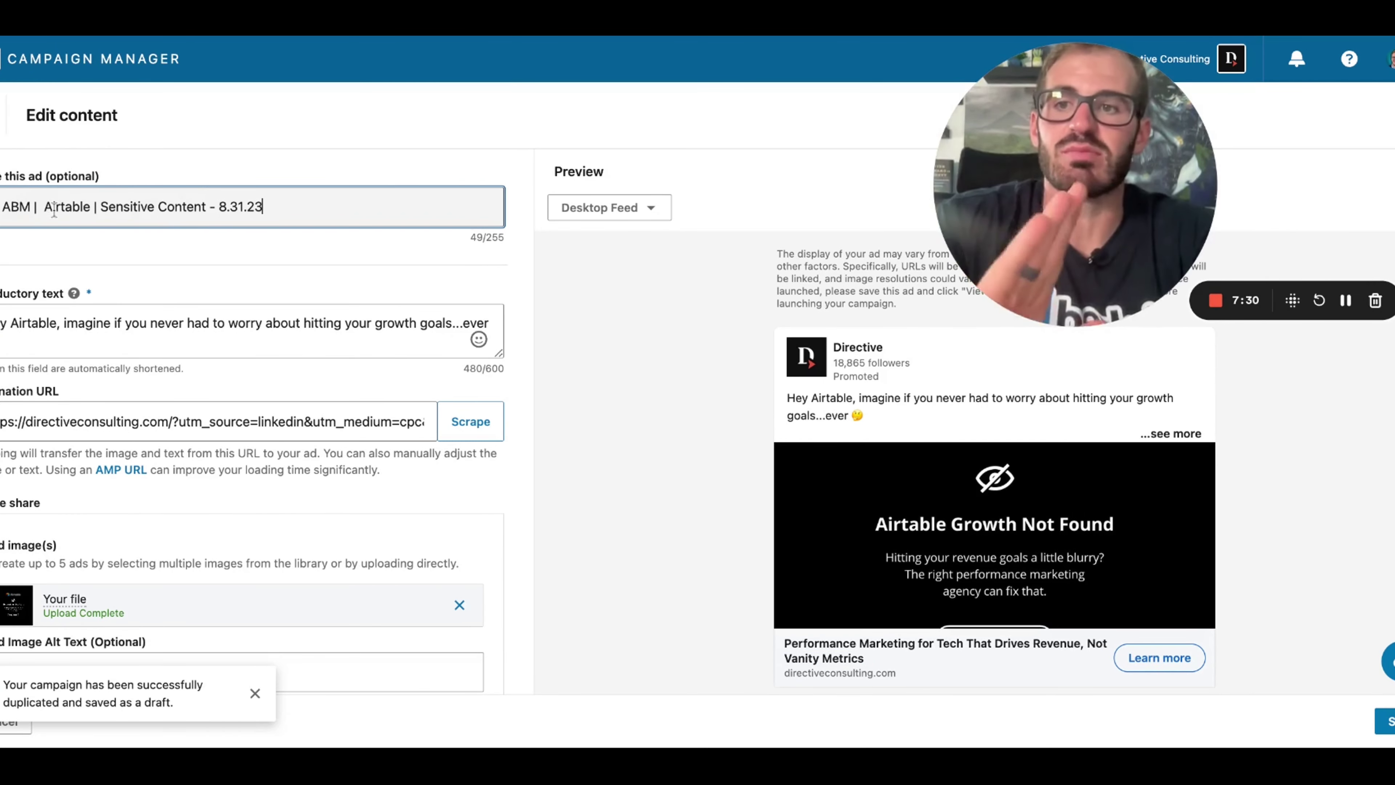
left_click(100, 205)
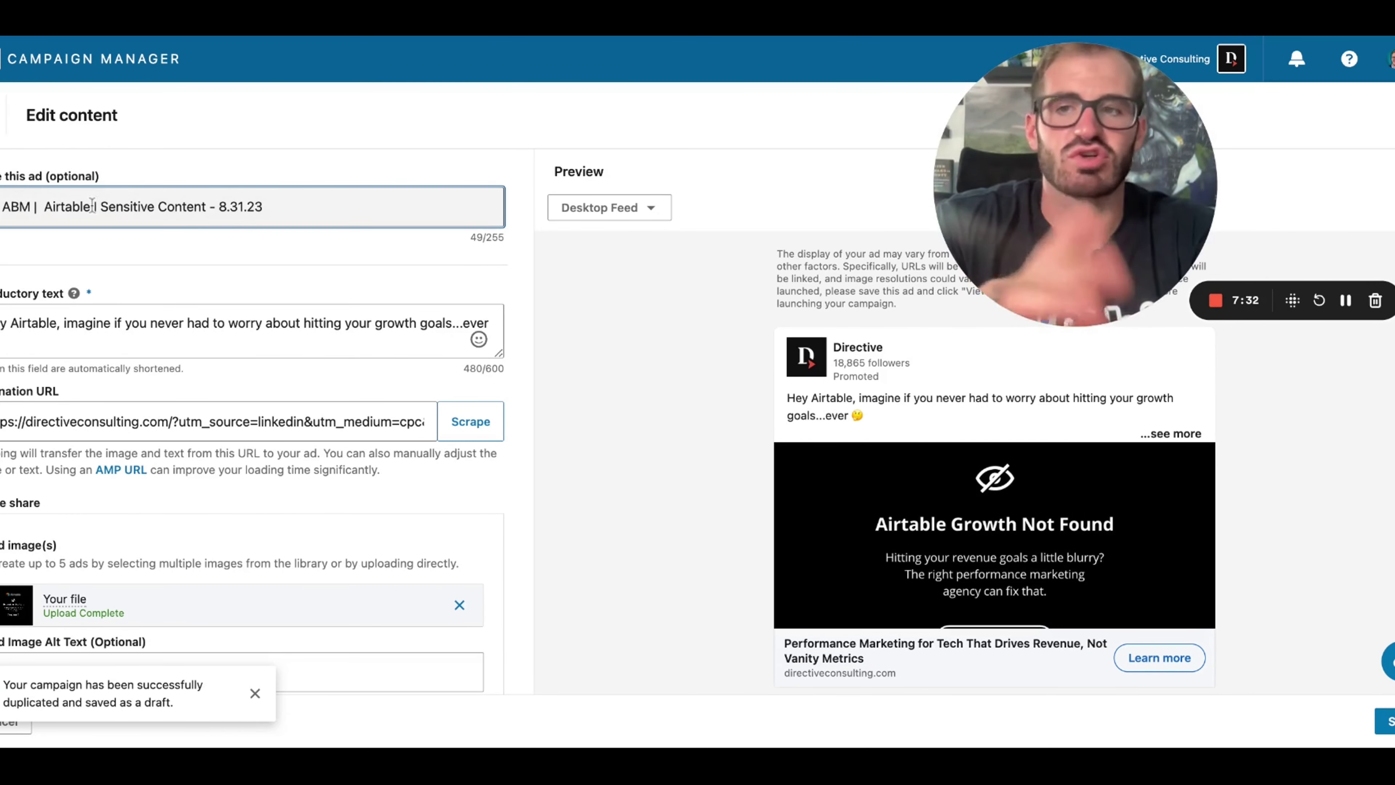
key("shift+Left")
key("shift+Left")
key("shift+Left")
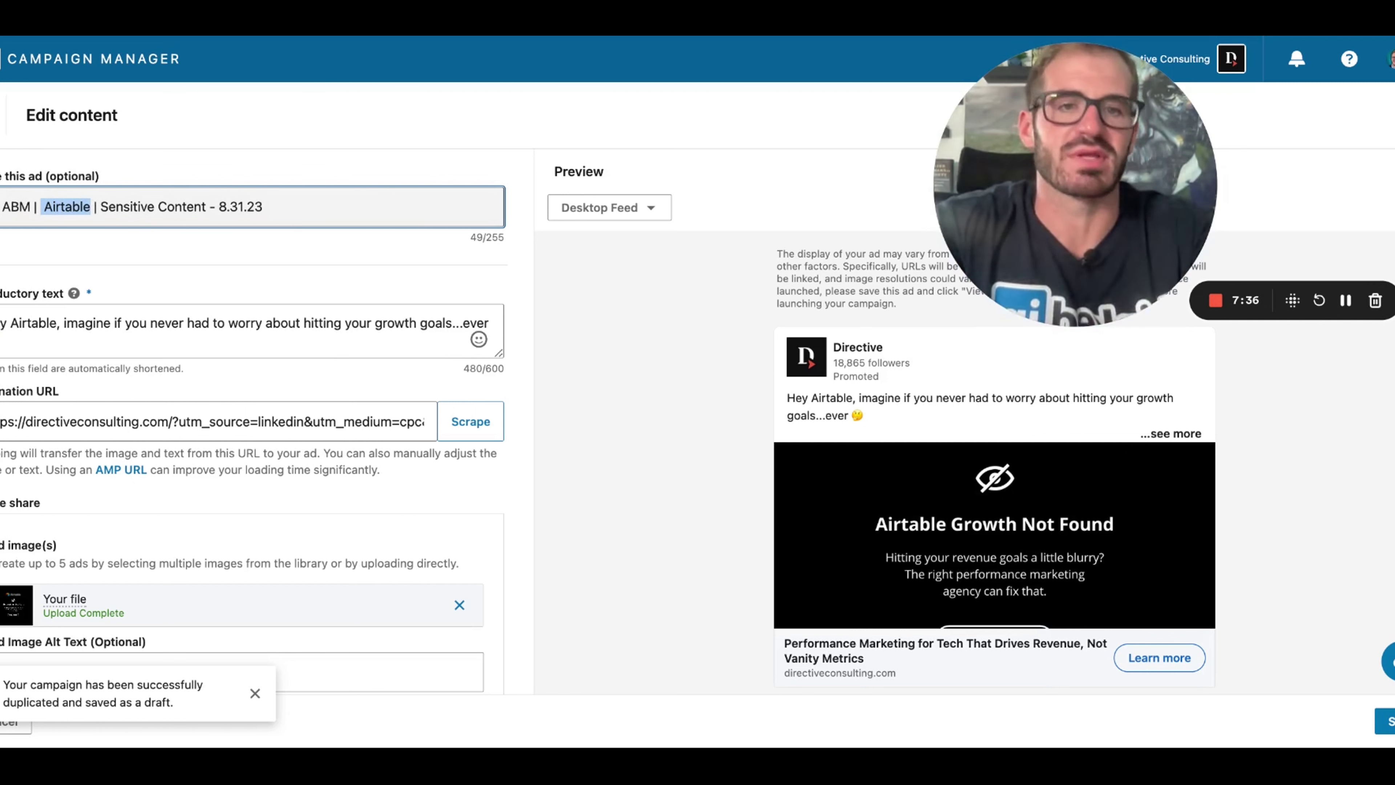
Enlarge the ad's introductory text box so the entire message can be read
left_click(275, 335)
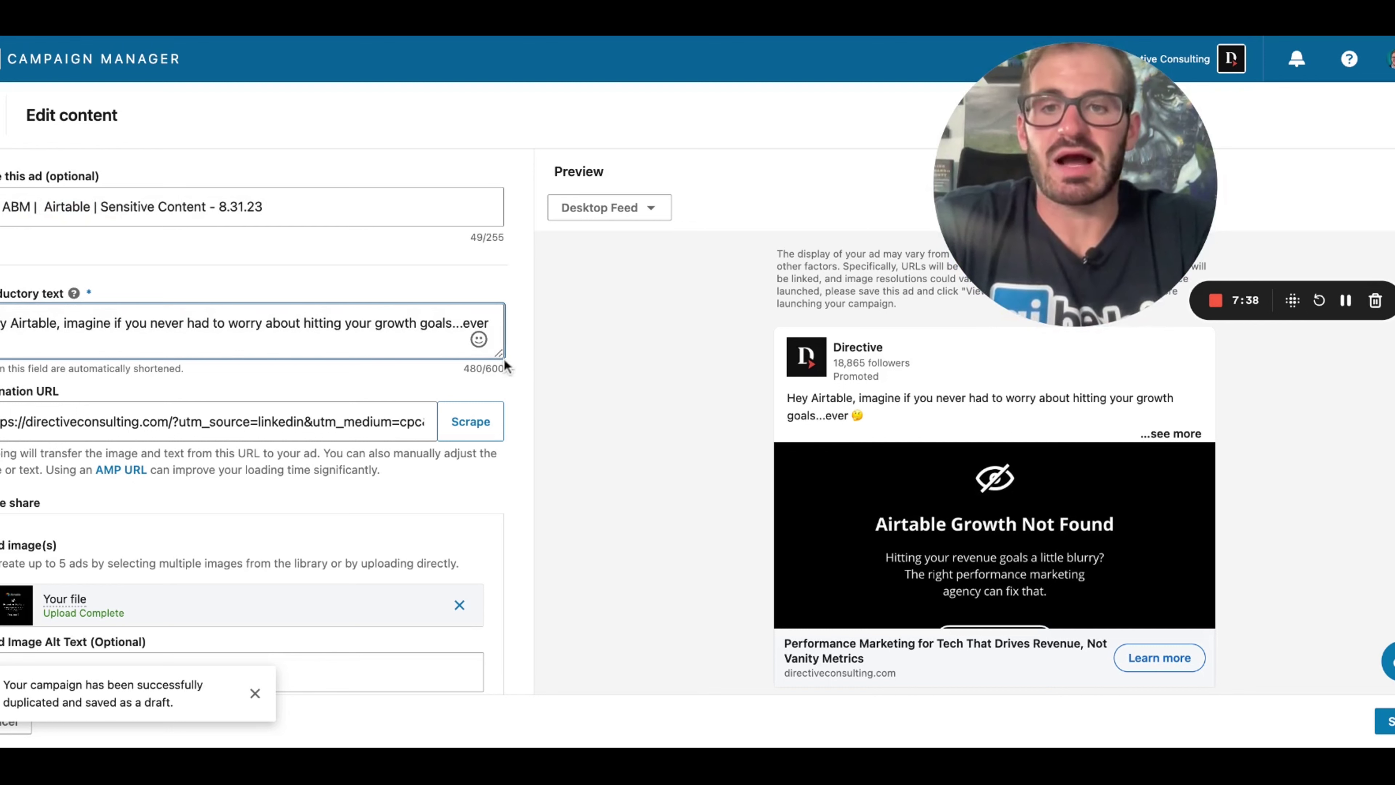
left_click_drag(502, 356, 507, 603)
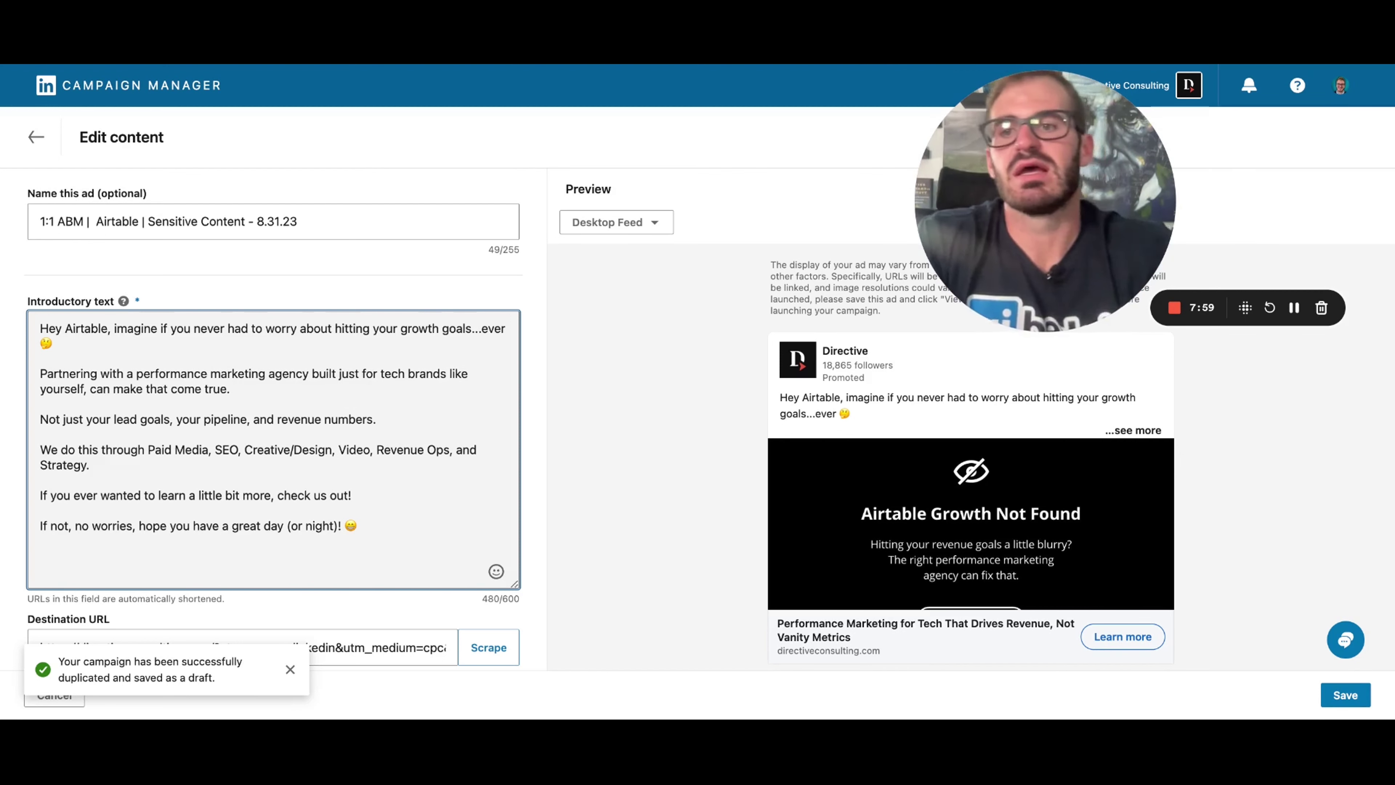
Select the company name Airtable in the ad's introductory text to check its personalisation
double_click(71, 329)
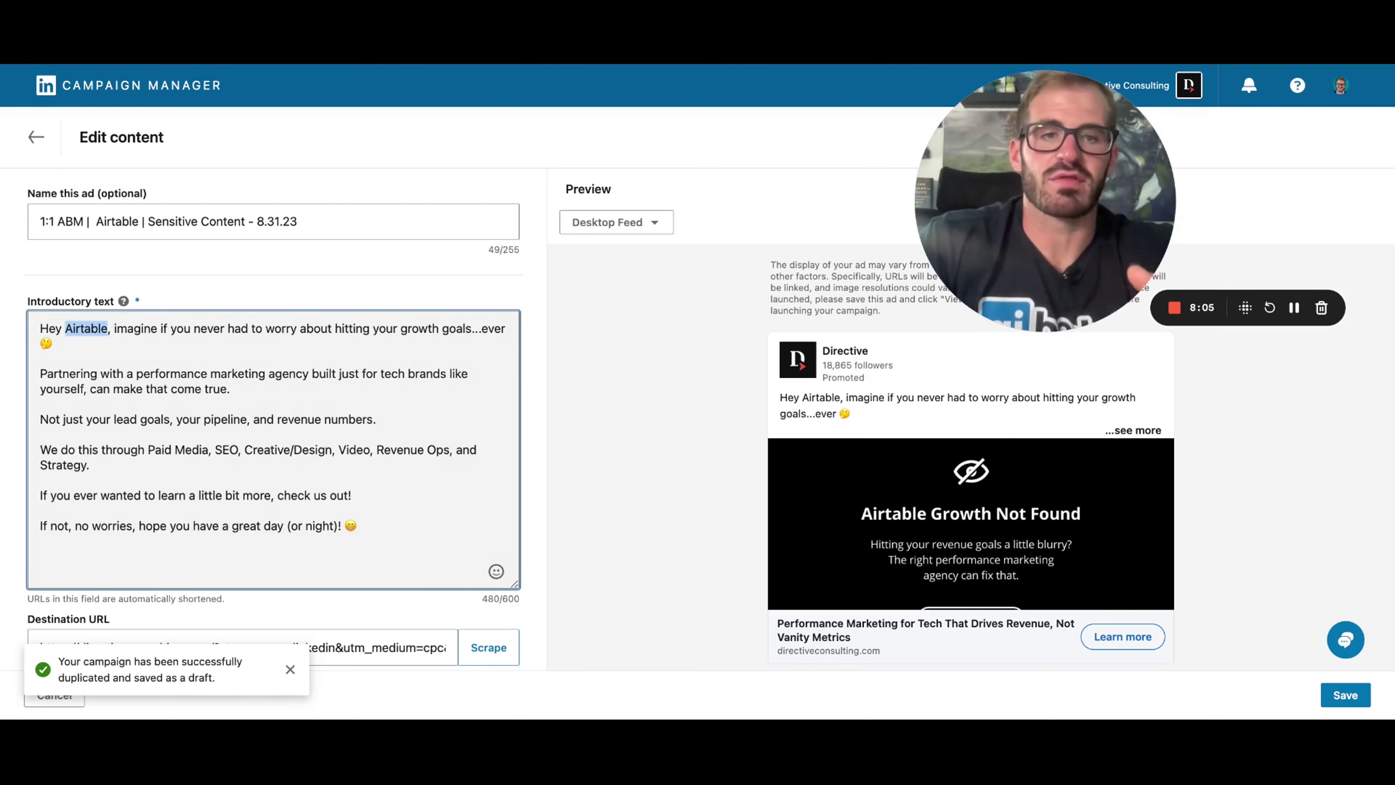
scroll(108, 295, "down", 1)
left_click(108, 295)
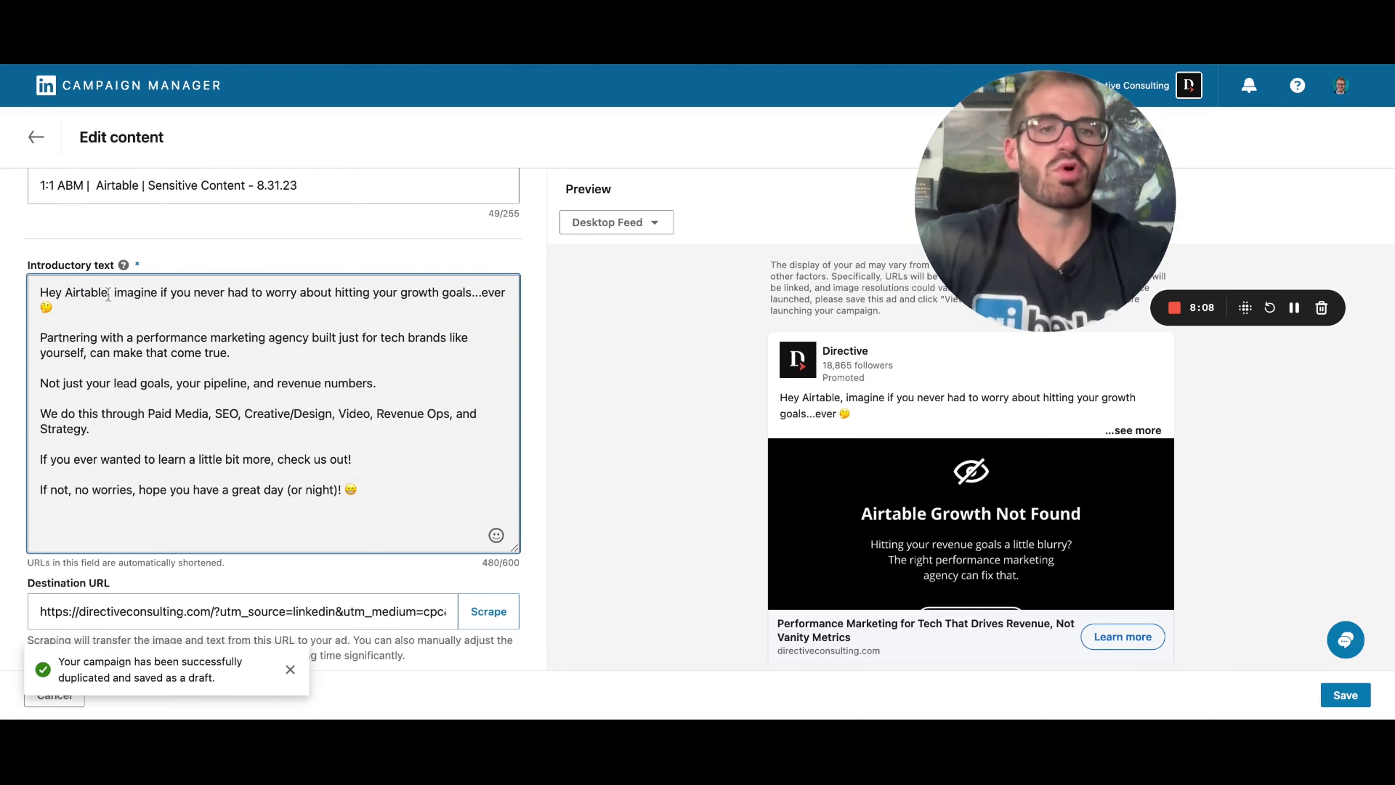
Inspect the UTM parameters of the ad's destination URL, selecting the utm_content value airtable at its end
scroll(214, 352, "down", 4)
left_click(241, 388)
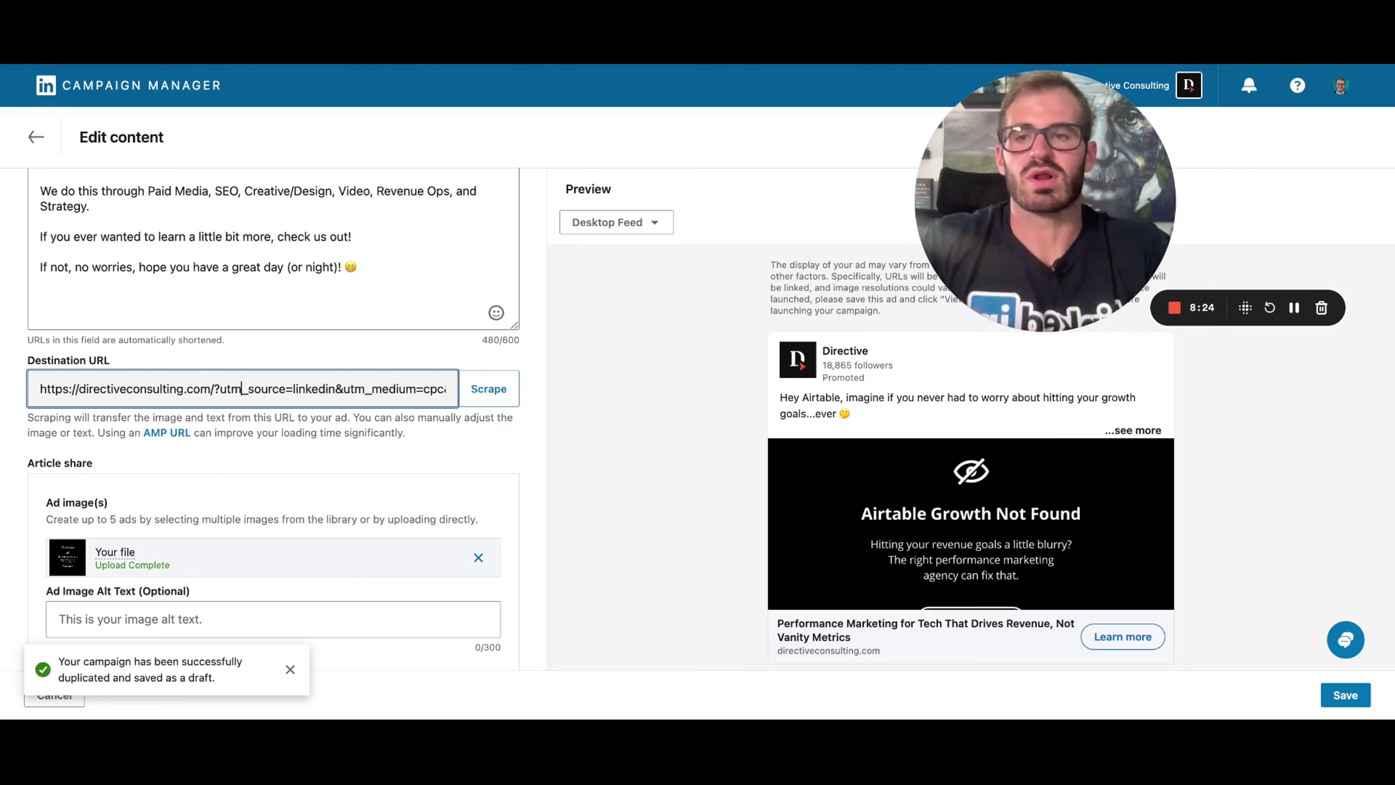
left_click_drag(337, 388, 456, 388)
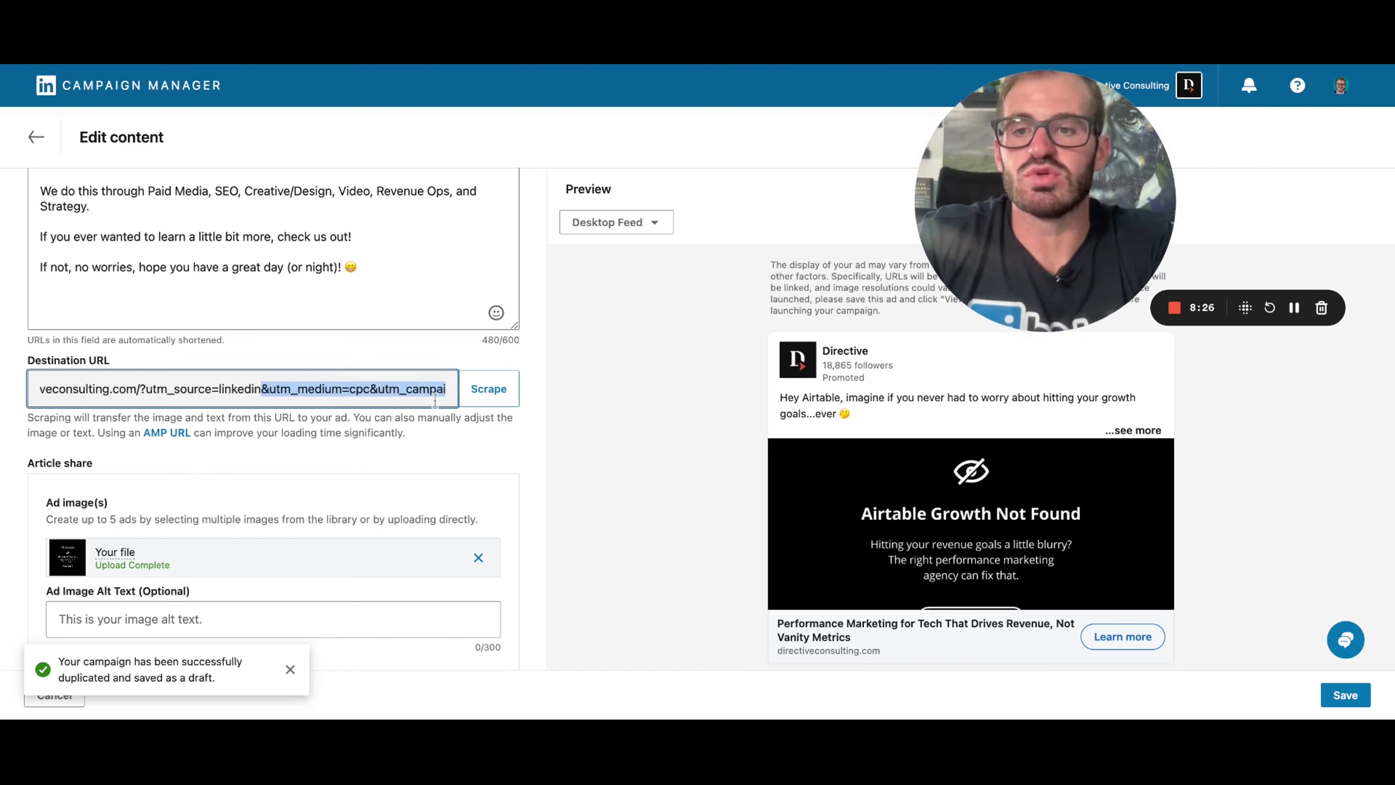
left_click(398, 380)
key("End")
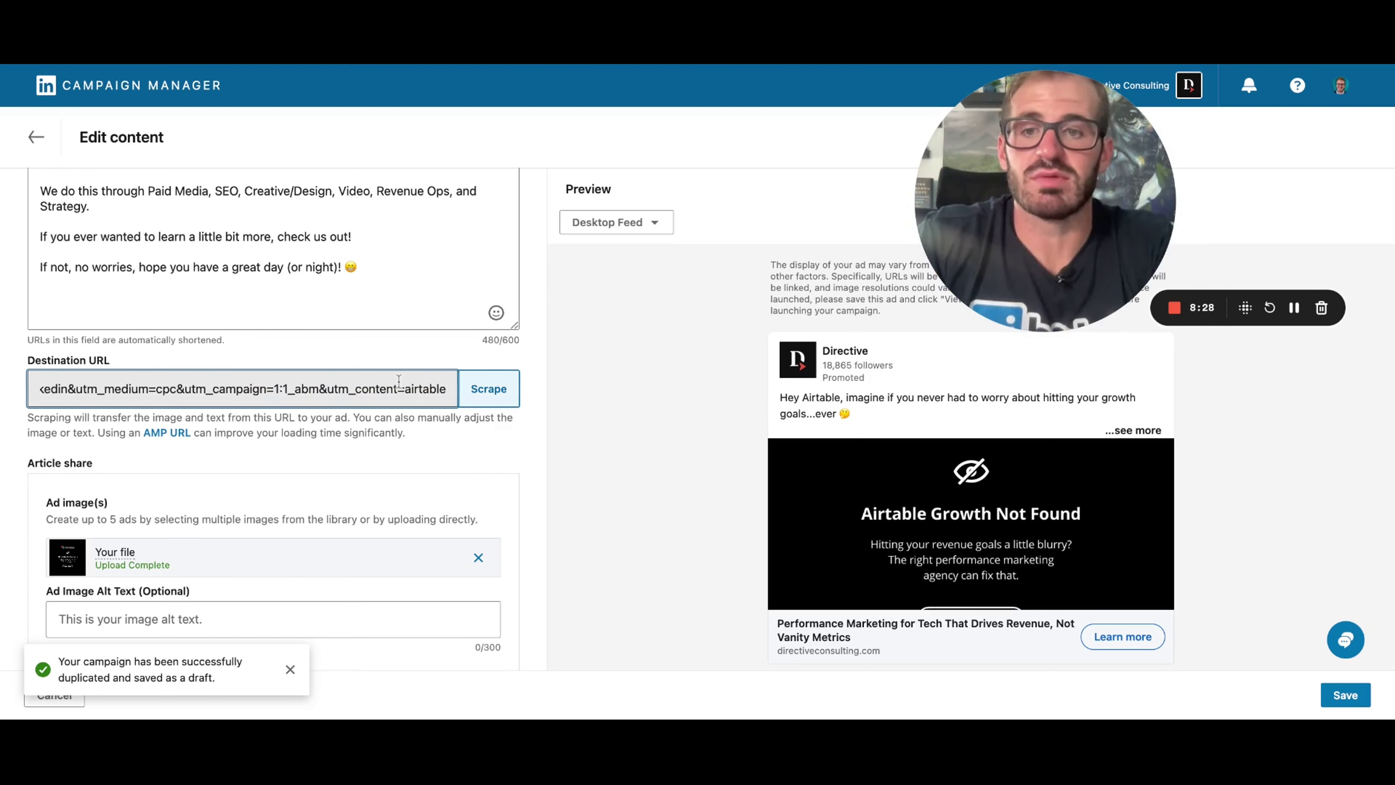
key("shift+Left")
key("shift+Left")
key("shift+Left")
key("shift+Left")
key("shift+Left")
key("shift+Left")
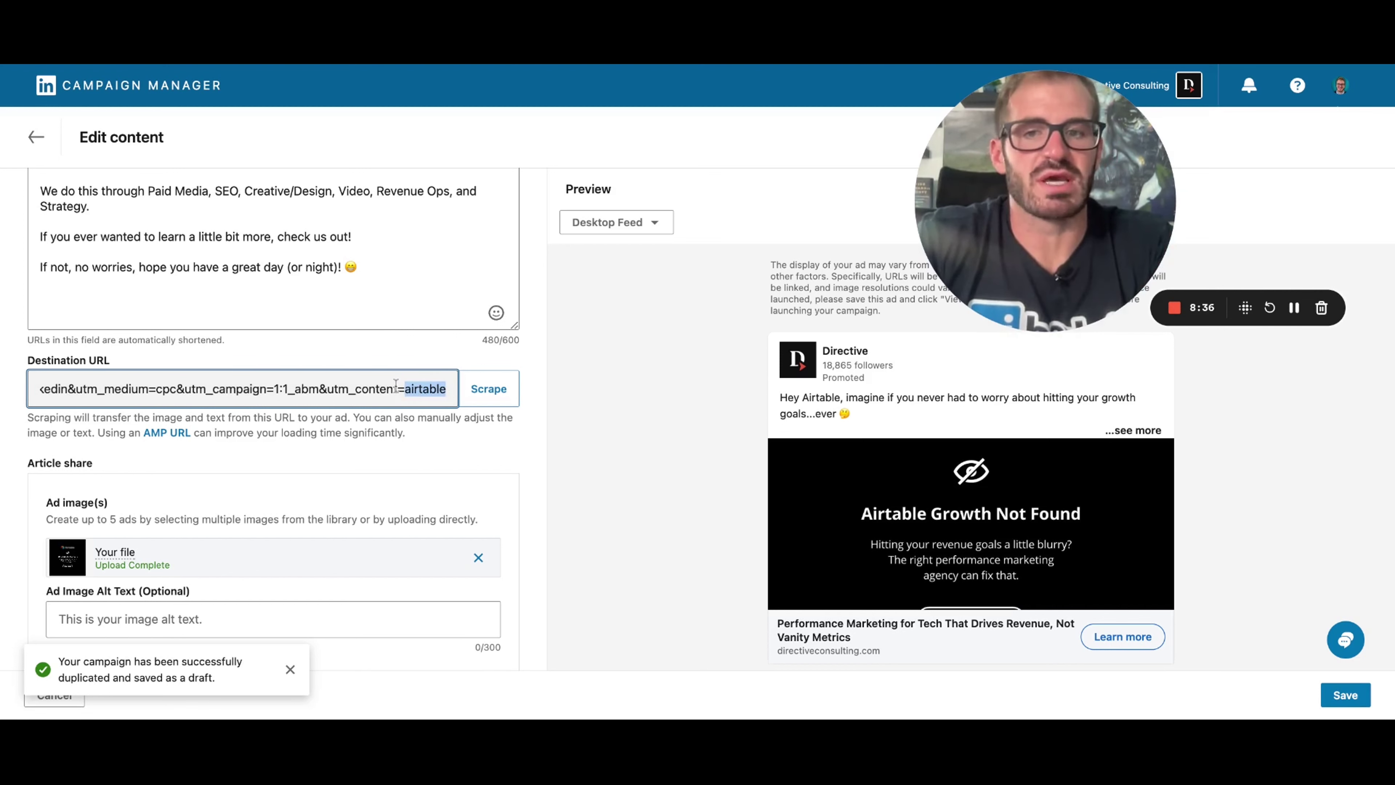
left_click(406, 385)
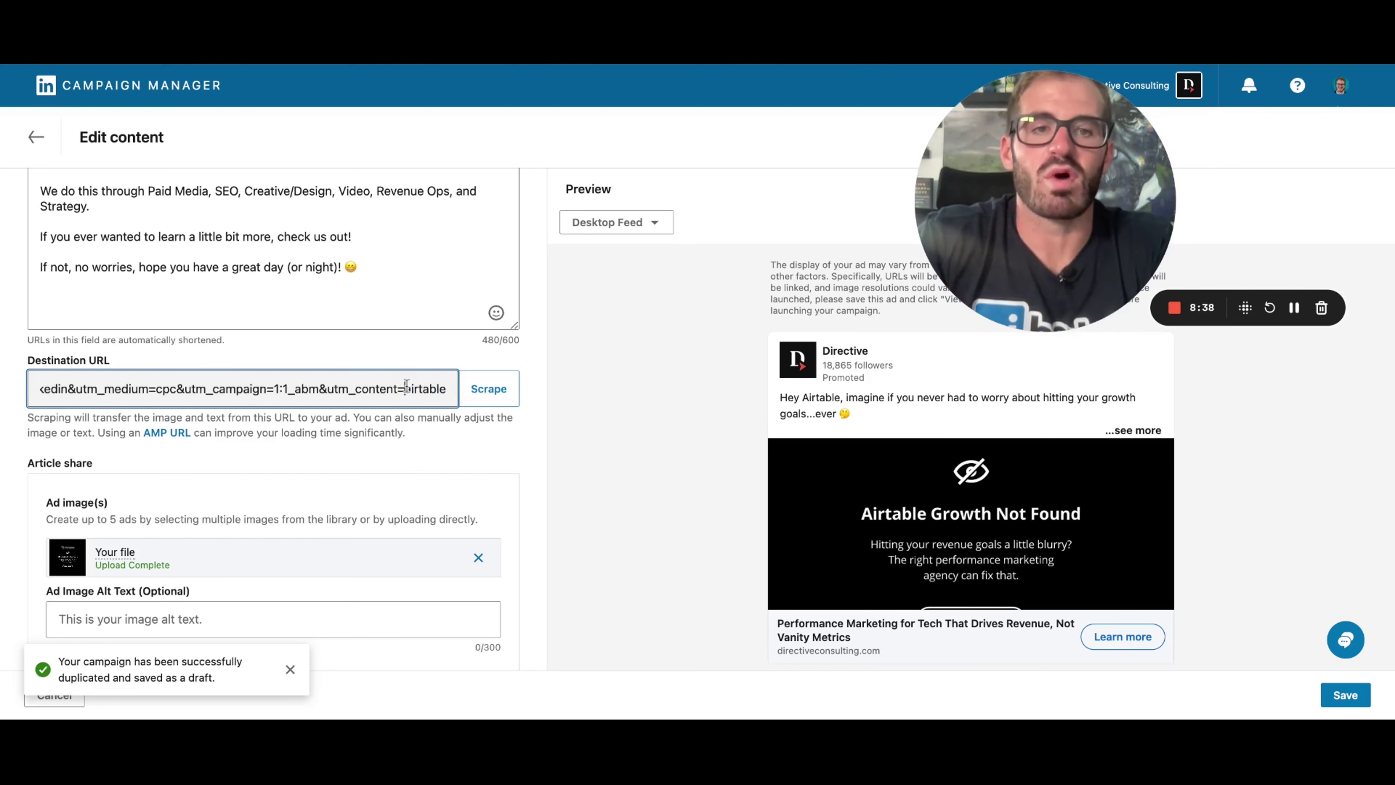
Check the ad's image, headline and call-to-action, and save the ad
scroll(419, 396, "down", 3)
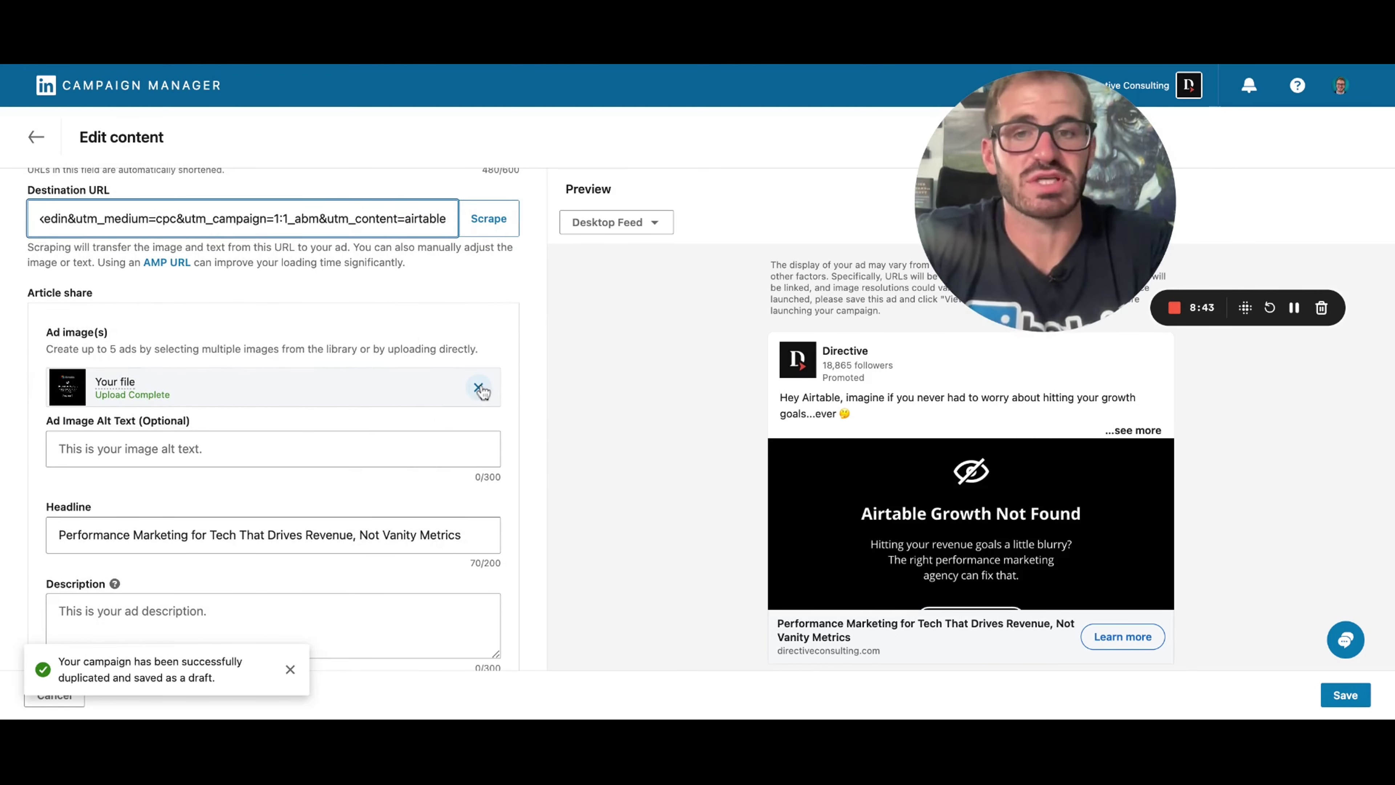
scroll(305, 401, "down", 2)
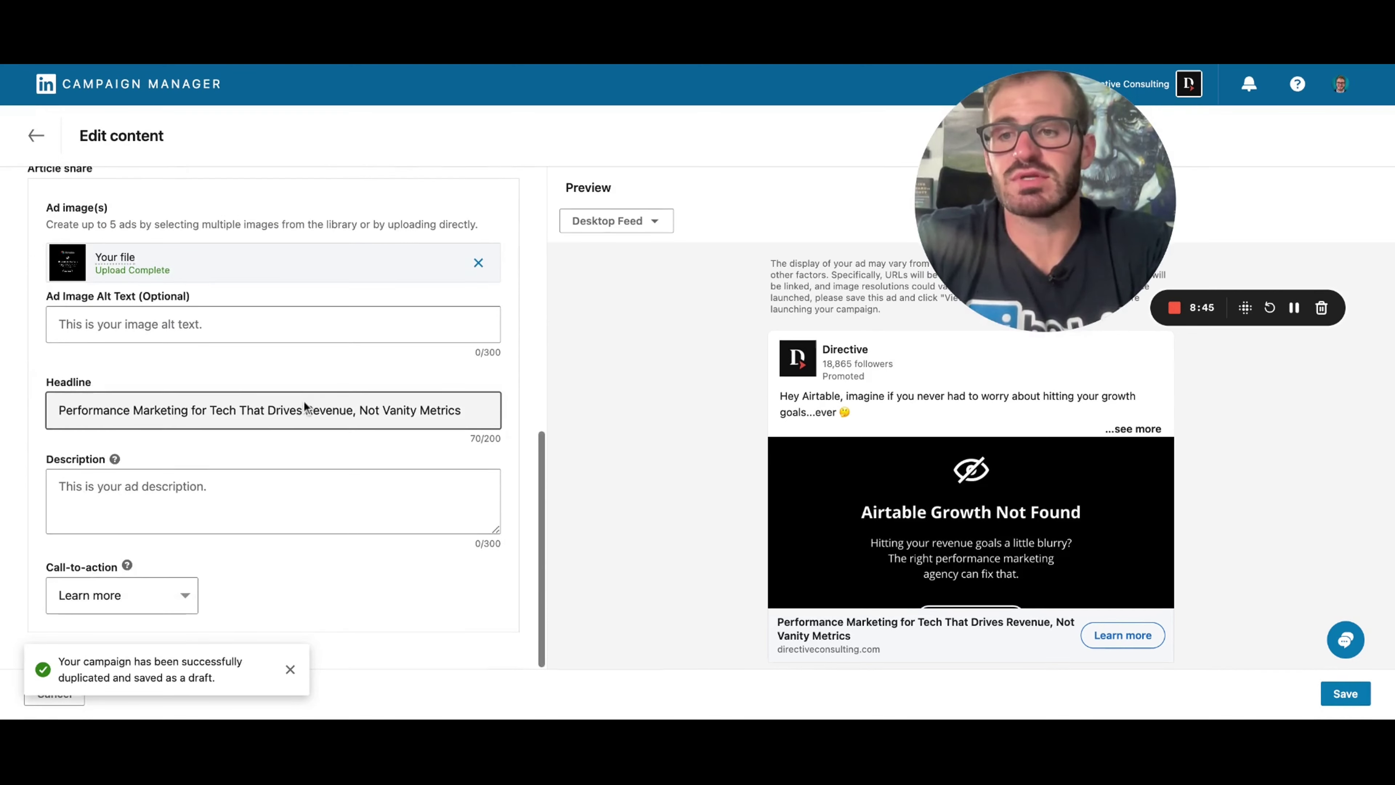
left_click_drag(464, 410, 126, 410)
left_click(470, 421)
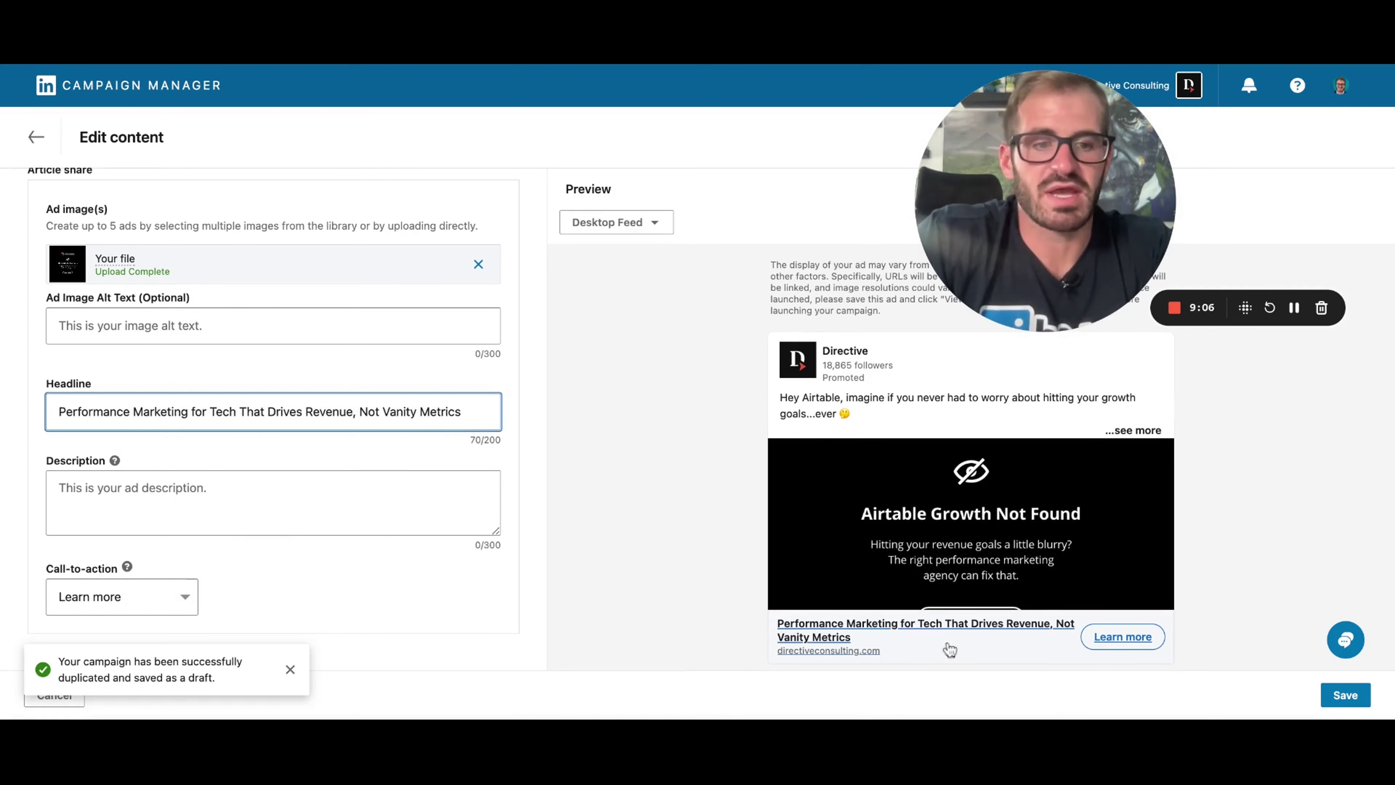
left_click(1345, 695)
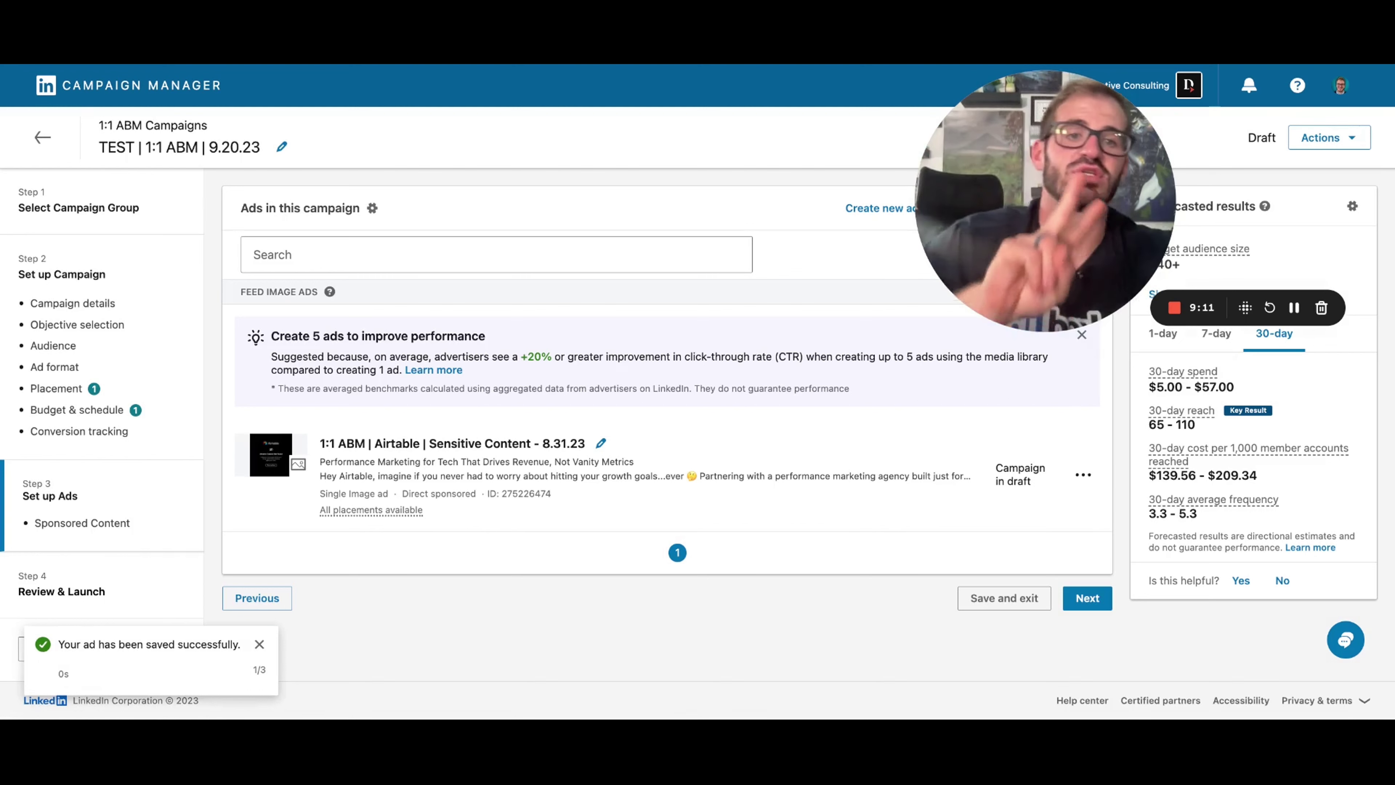
Duplicate the Airtable Sensitive Content ad, name the copy "1:1 ABM | Airtable | Test - 8.31.23" and save it to the campaign
left_click(1083, 480)
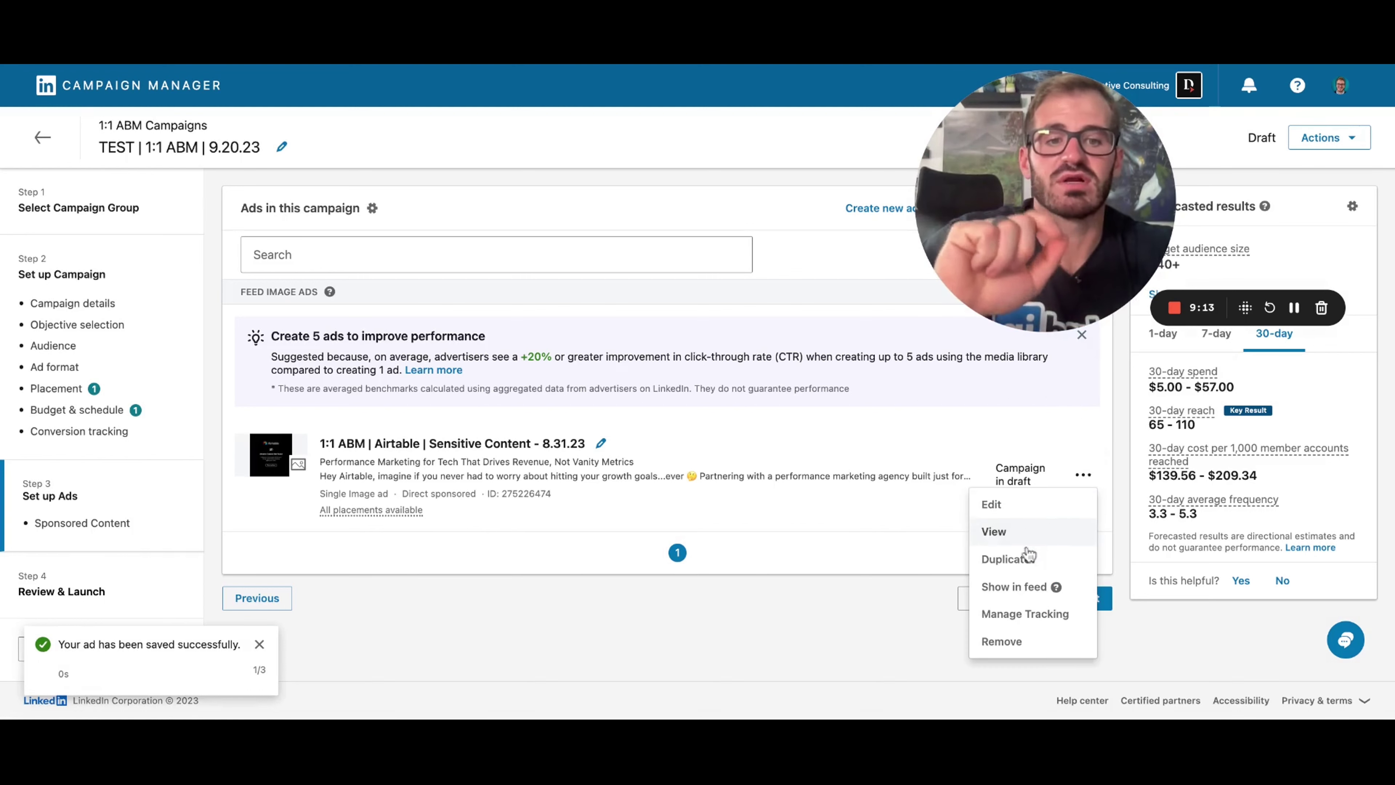
left_click(1022, 560)
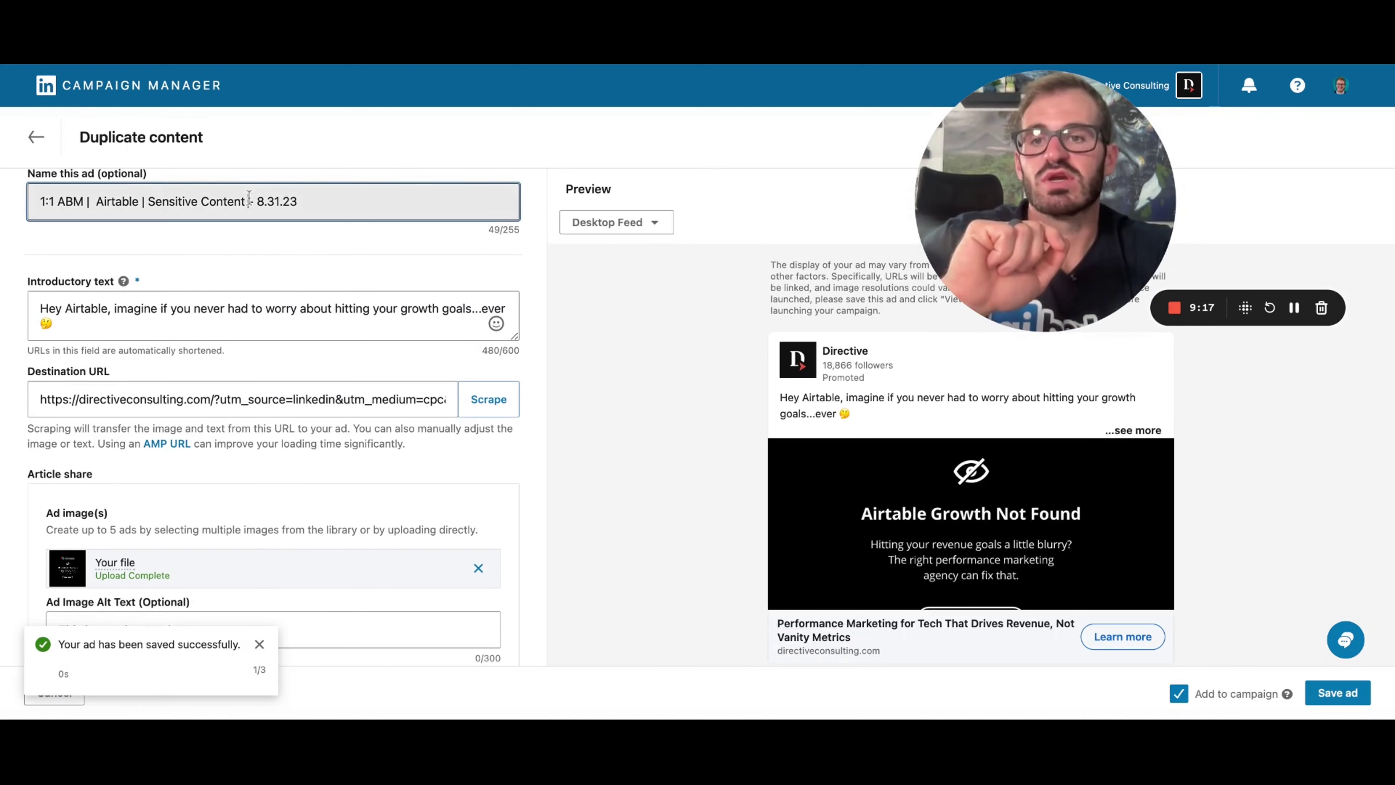
key("shift+Left")
key("shift+Left")
key("shift+Left")
key("shift+Left")
key("shift+Left")
key("shift+Left")
key("shift+Left")
key("shift+Left")
key("shift+Left")
key("shift+Left")
key("shift+Left")
key("shift+Left")
key("shift+Left")
key("shift+Left")
key("shift+Left")
key("shift+Left")
key("shift+Left")
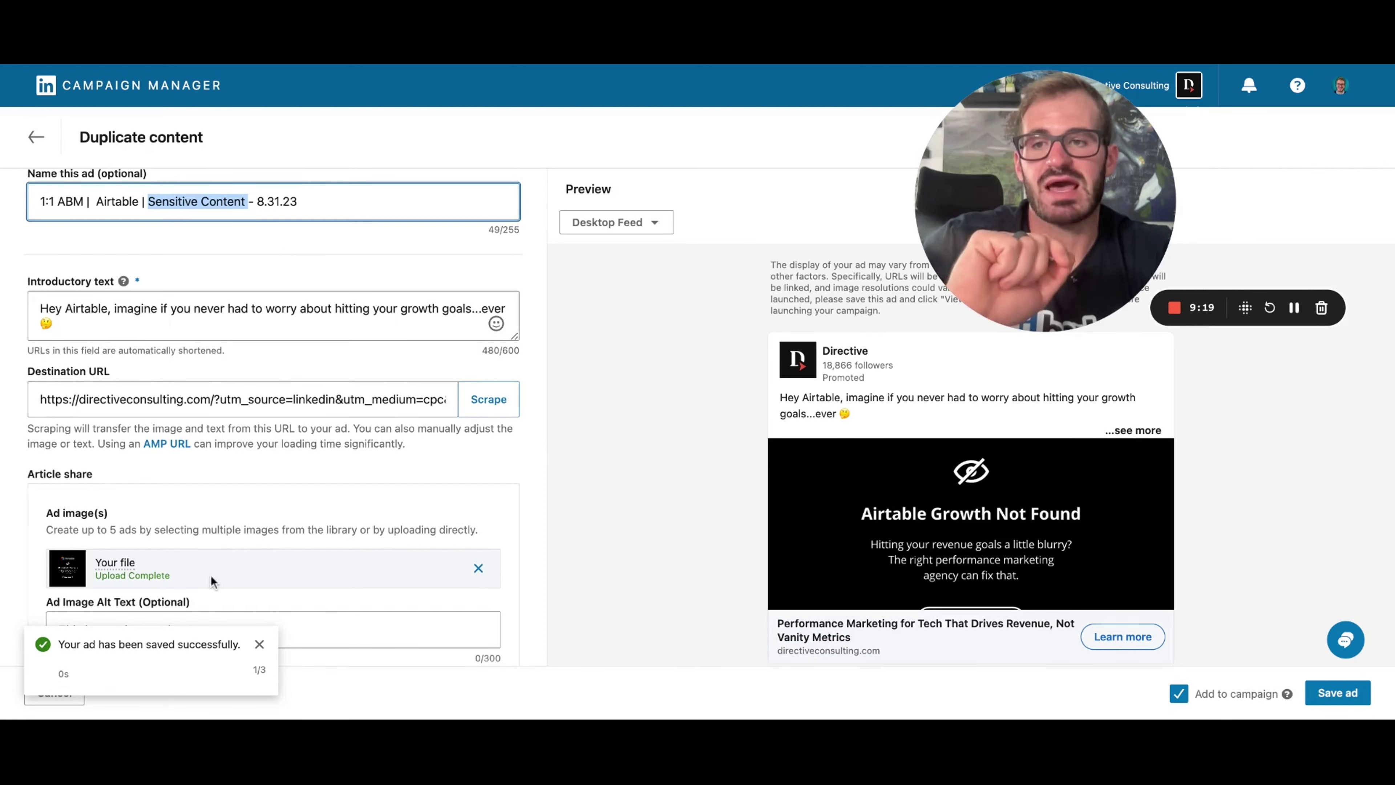
scroll(212, 581, "down", 2)
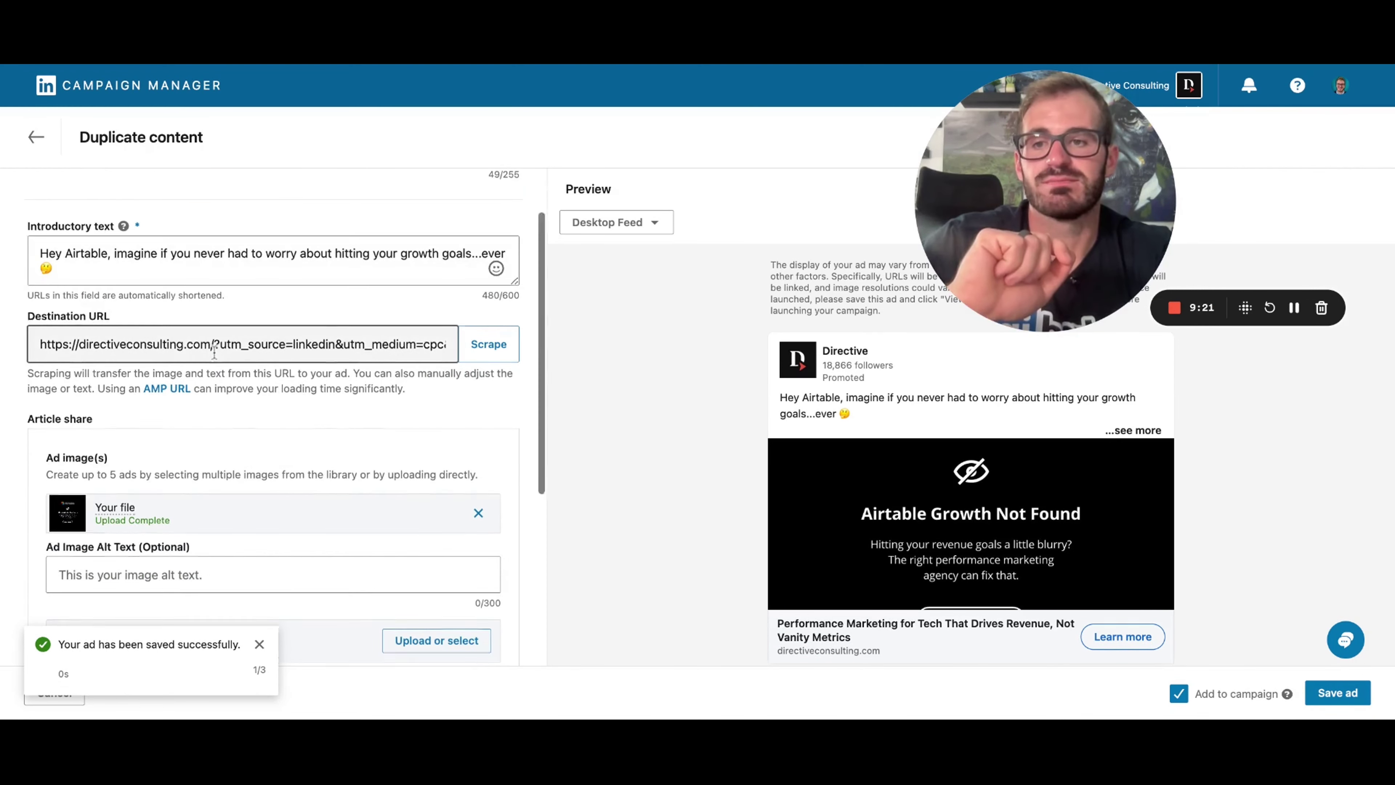
scroll(214, 352, "down", 5)
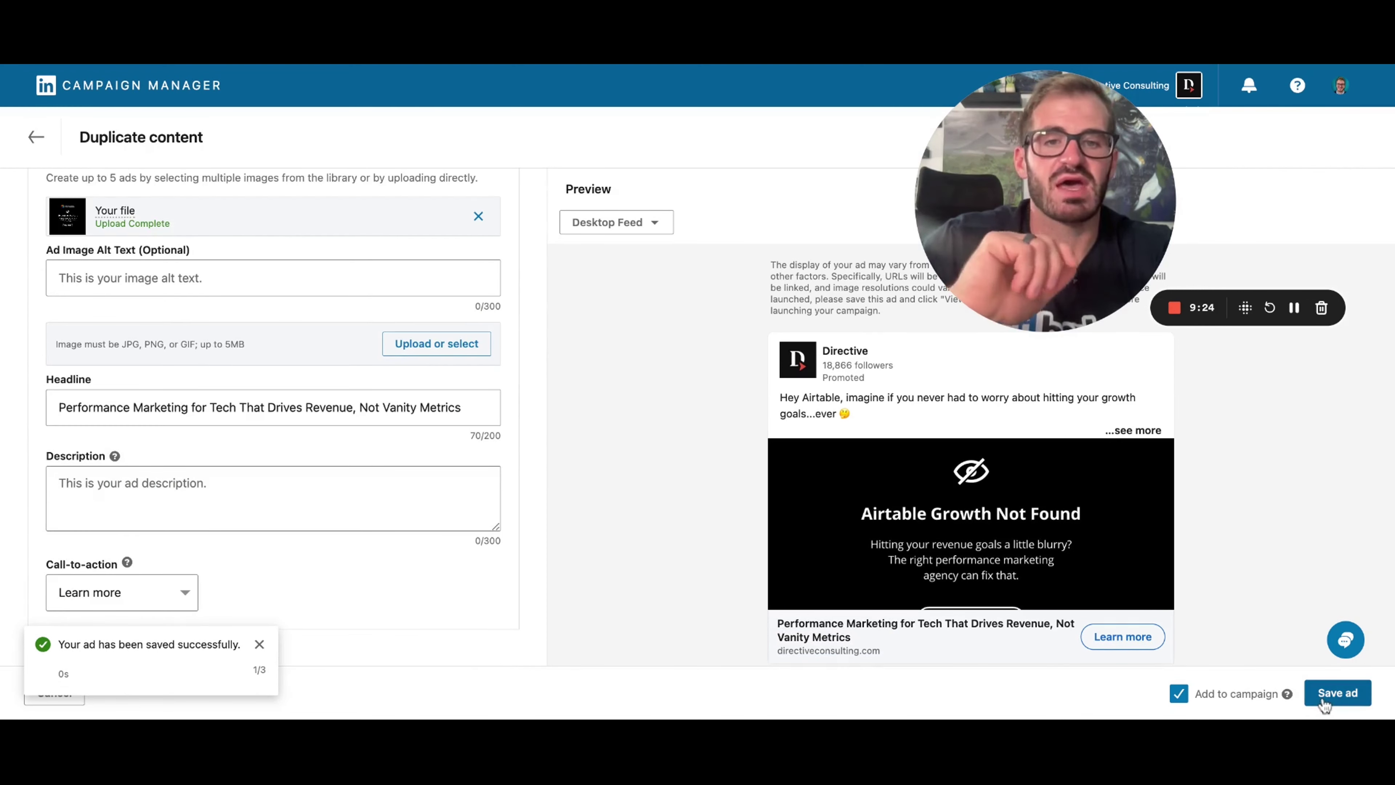
scroll(275, 406, "up", 6)
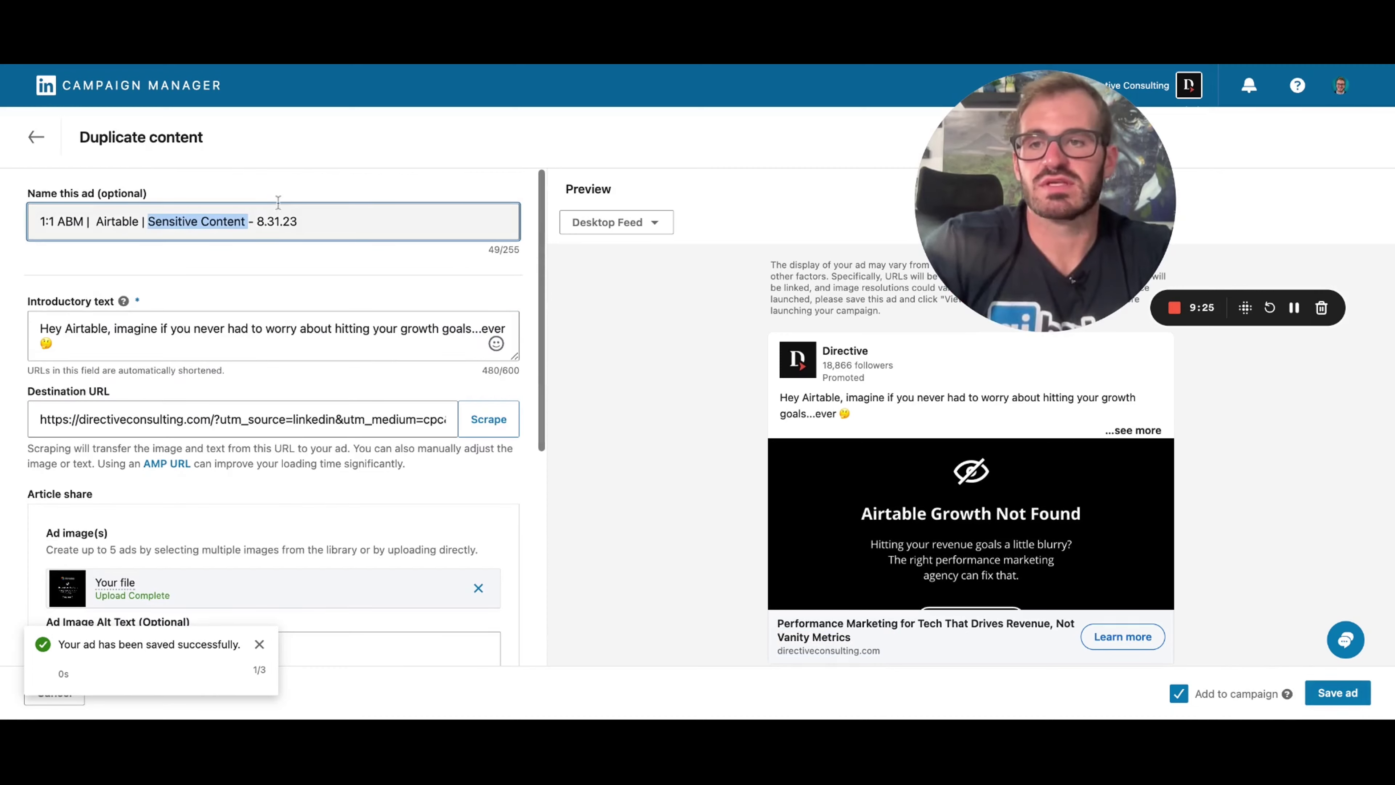
triple_click(223, 219)
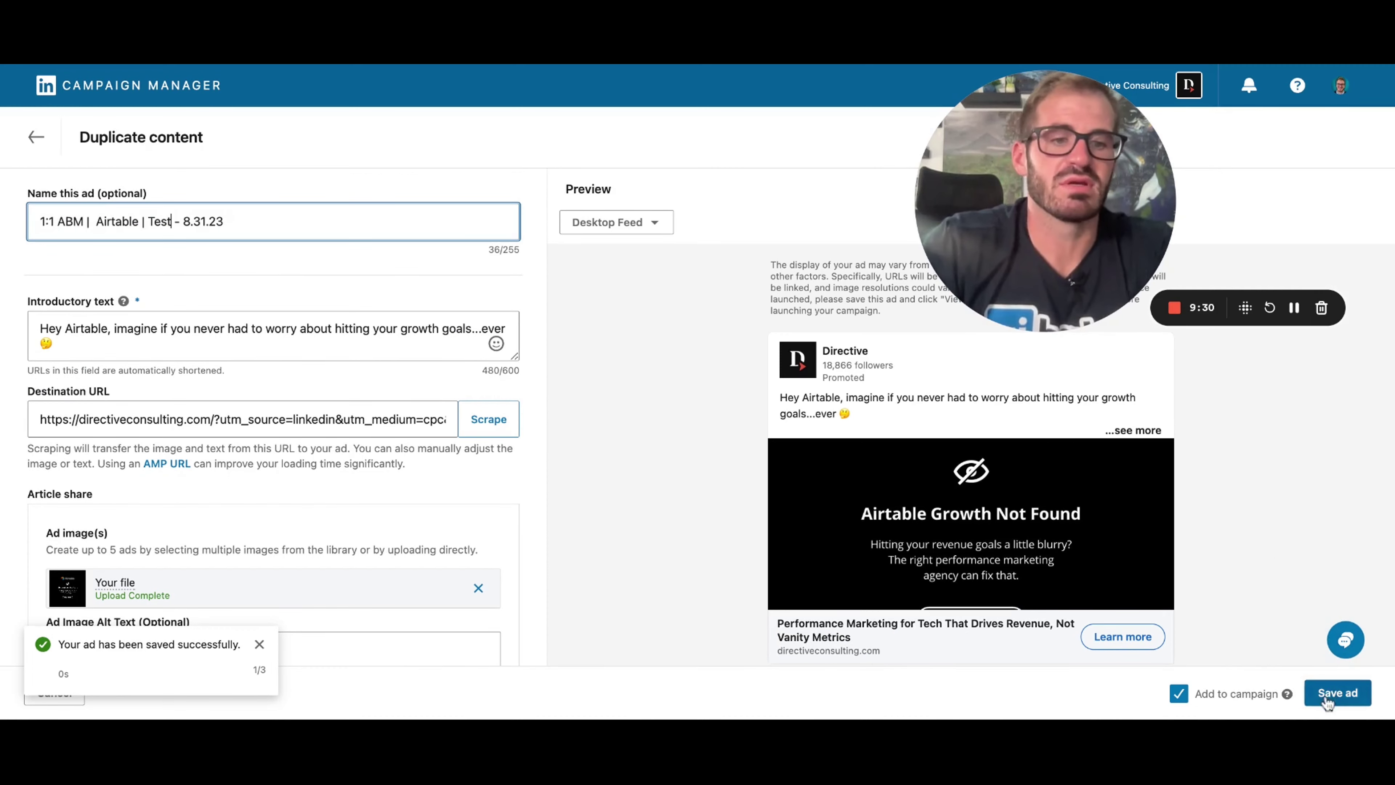
left_click(1338, 692)
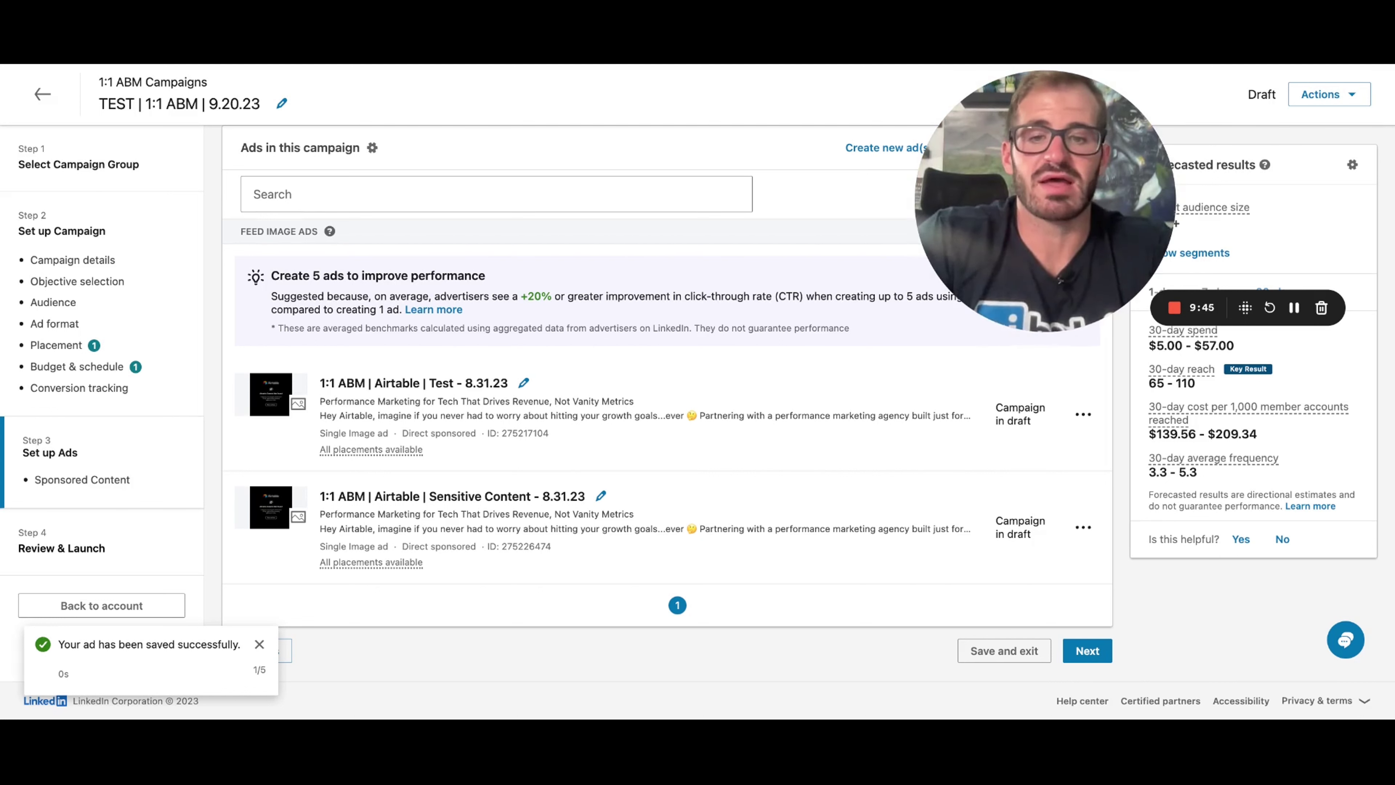
Review and launch the TEST | 1:1 ABM | 9.20.23 campaign, and pause it in the campaign list
left_click(1083, 660)
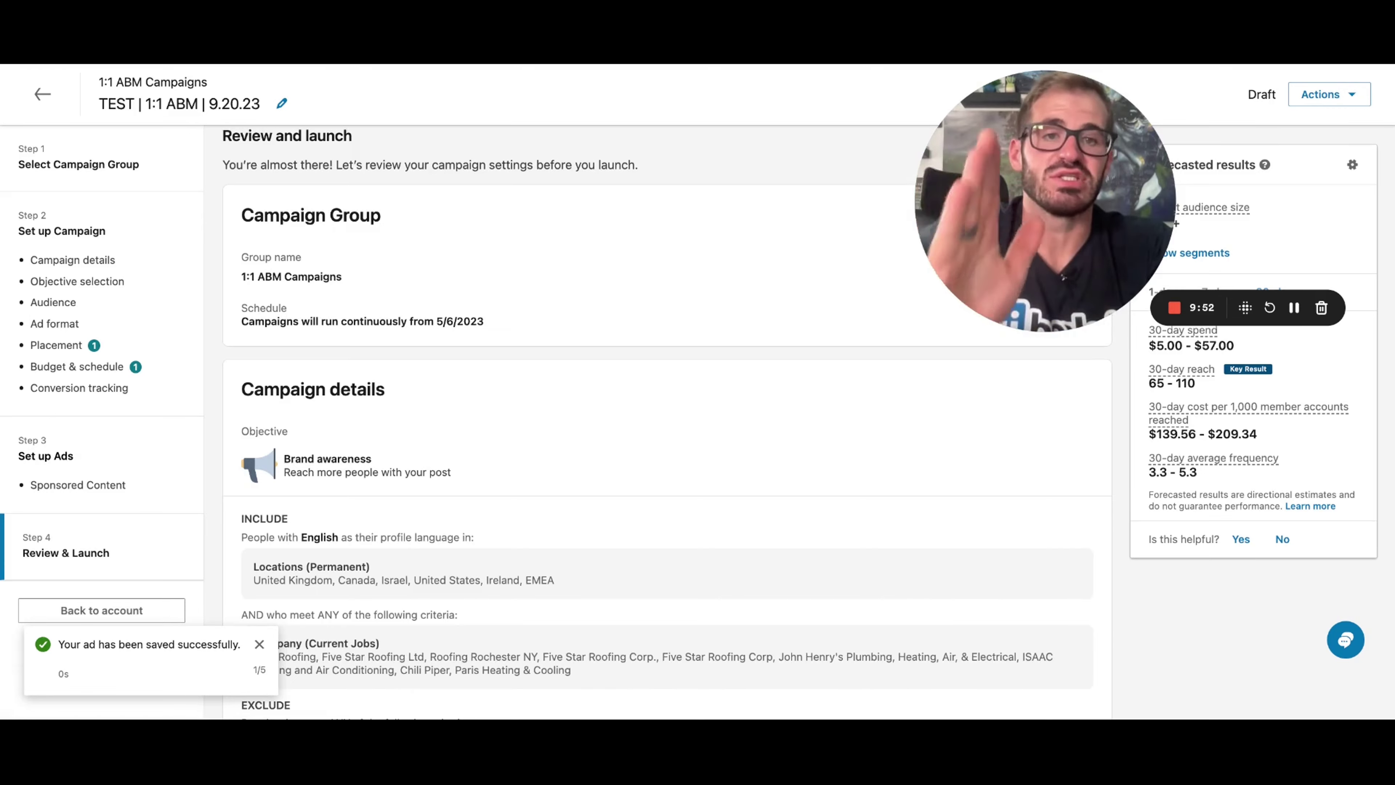
scroll(659, 385, "down", 15)
left_click(1046, 651)
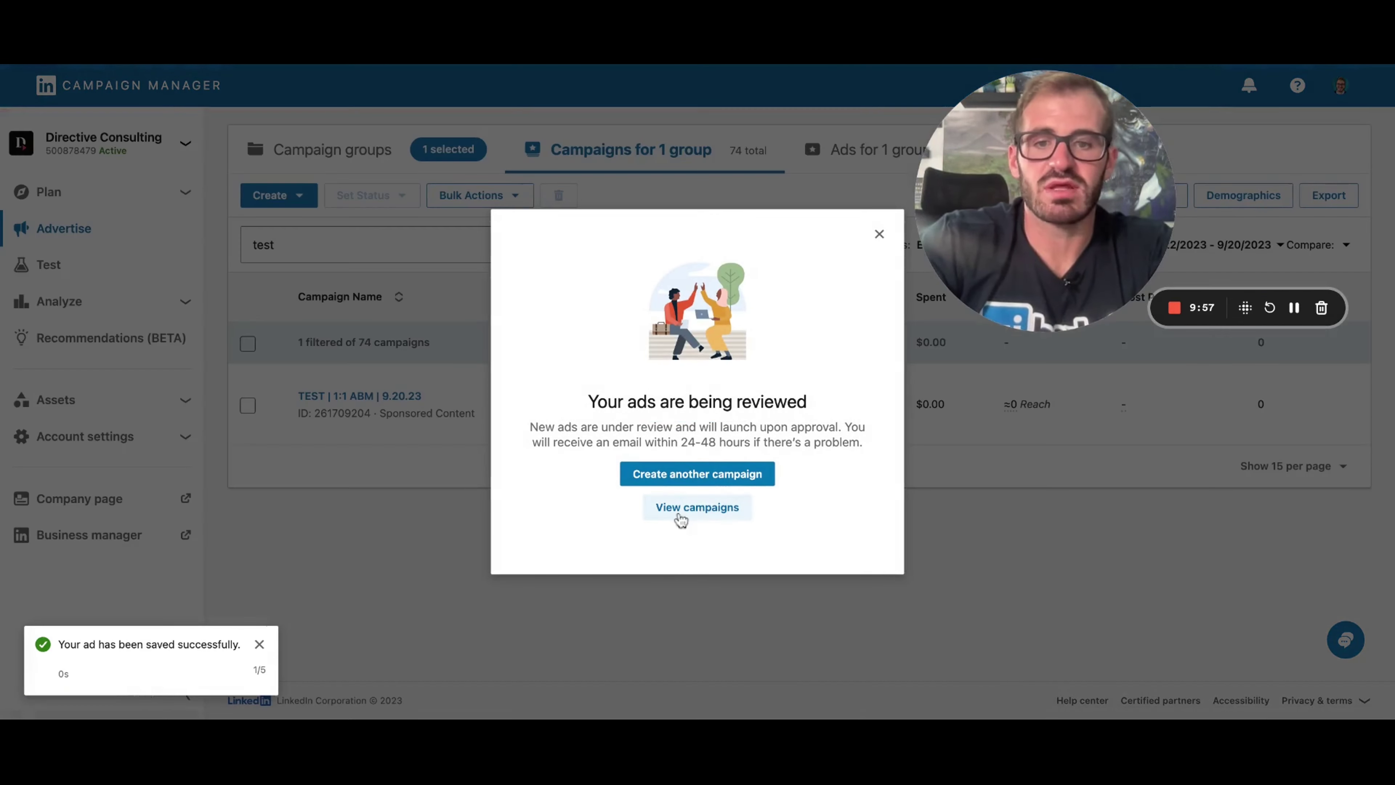
left_click(697, 506)
left_click(590, 403)
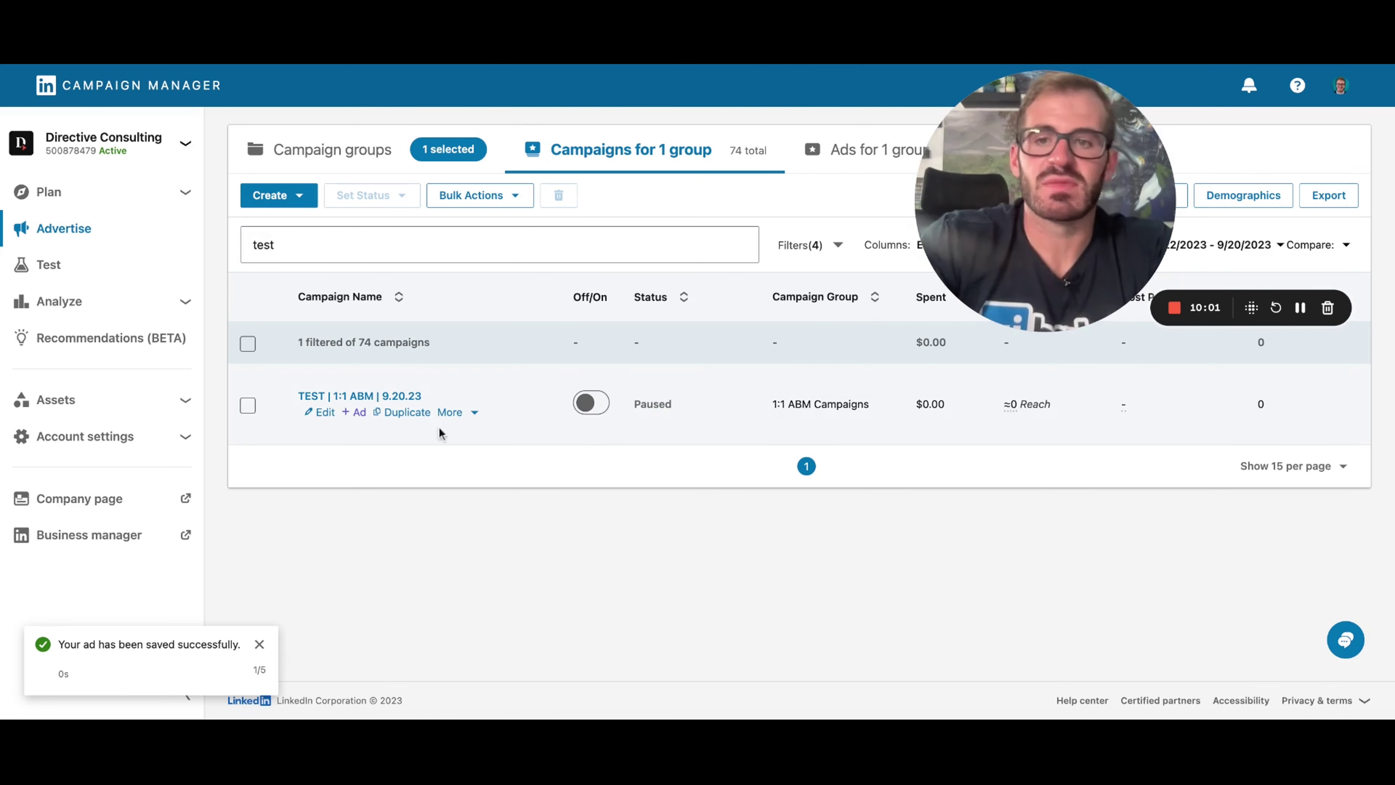
Start a duplicate of the TEST campaign named "TEST 2 | 1:1 ABM | 9.20.23" in the same campaign group
left_click(407, 412)
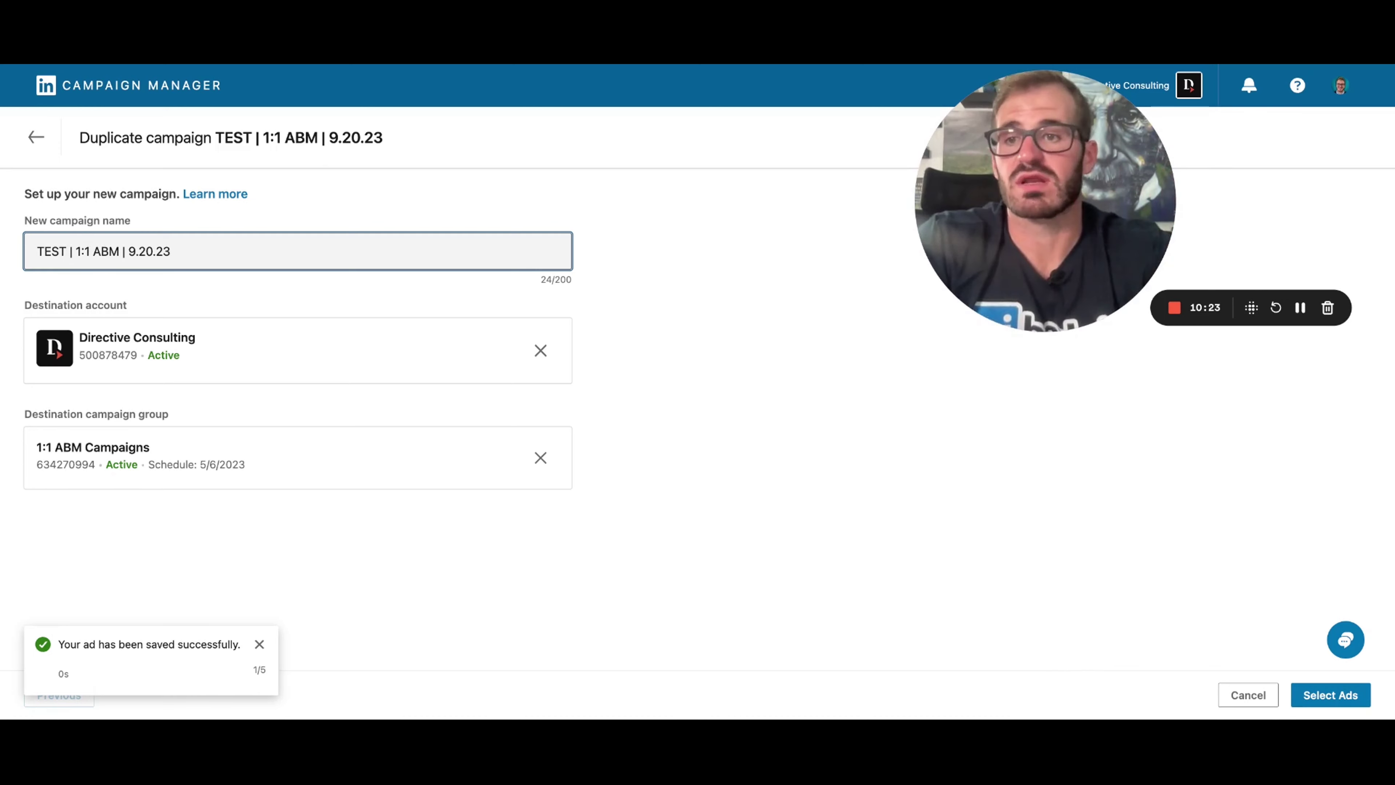
left_click(65, 250)
type("2")
key("Return")
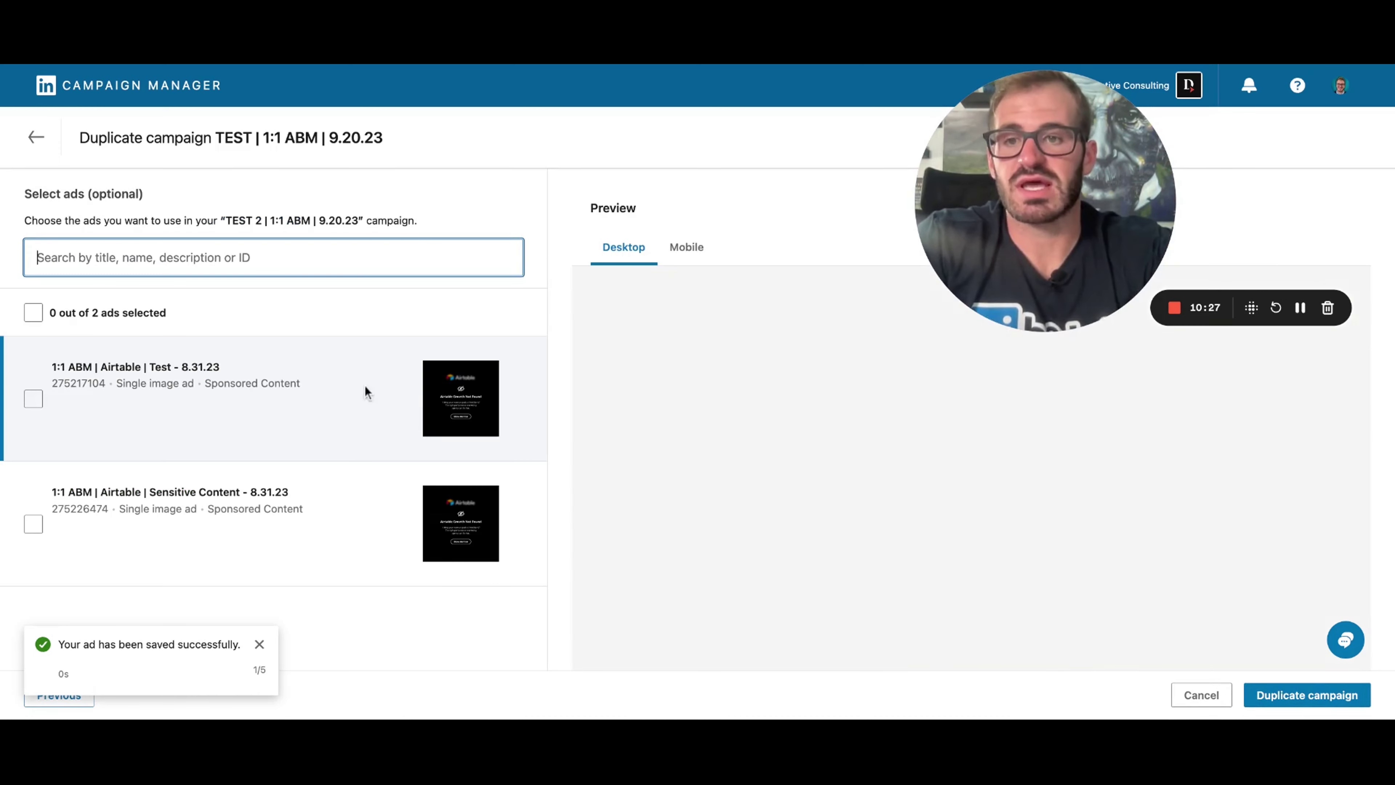
Include both Airtable ads as duplicates, create the duplicate campaign and open it for editing
left_click(33, 312)
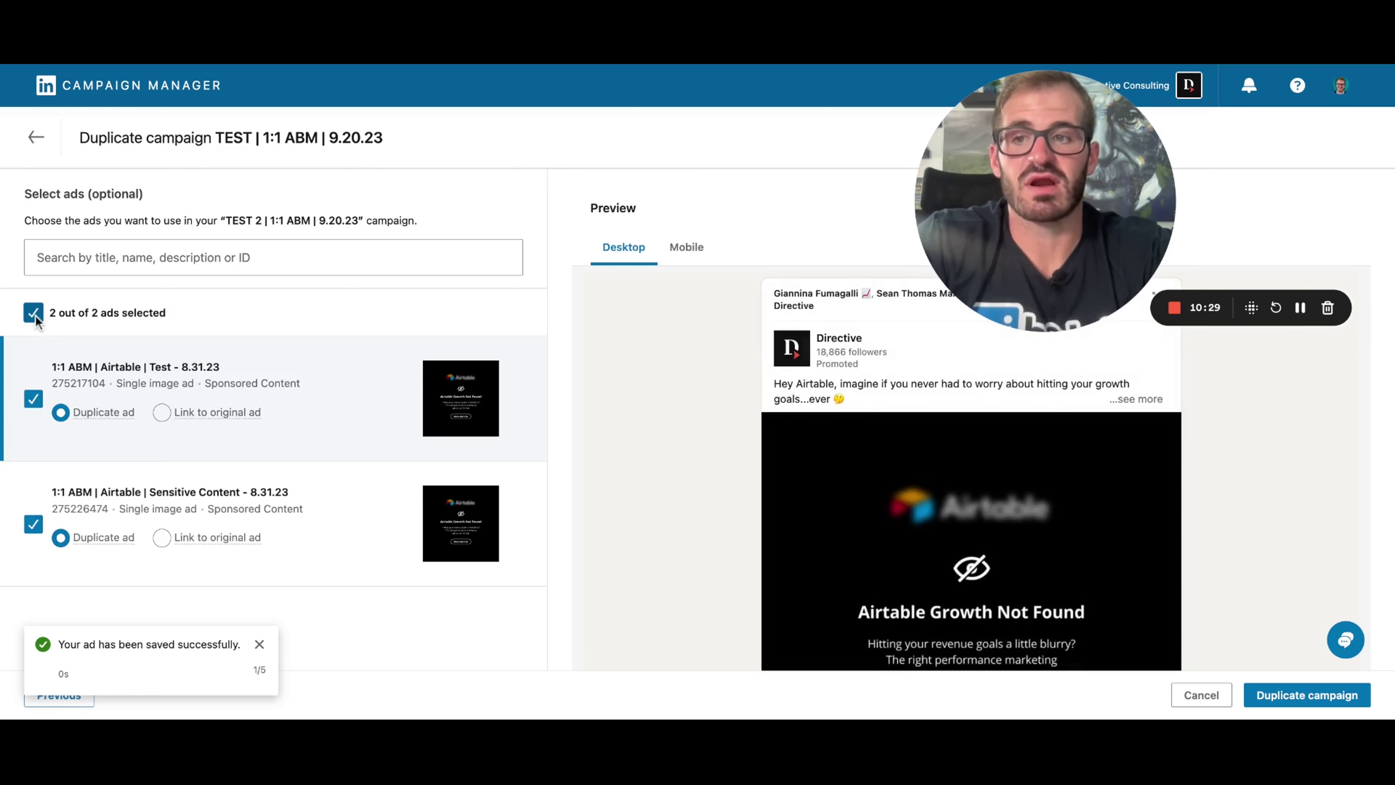
left_click(1308, 709)
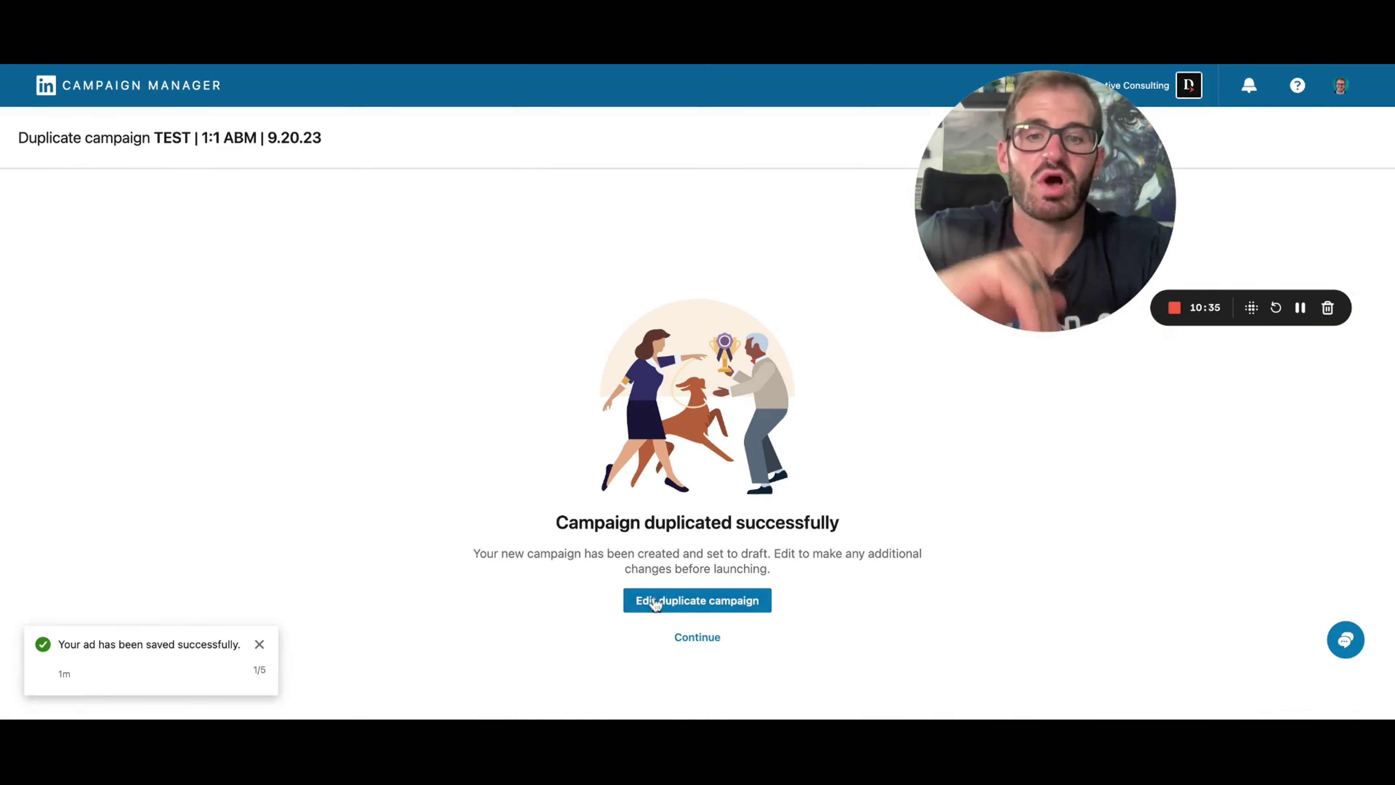
left_click(675, 605)
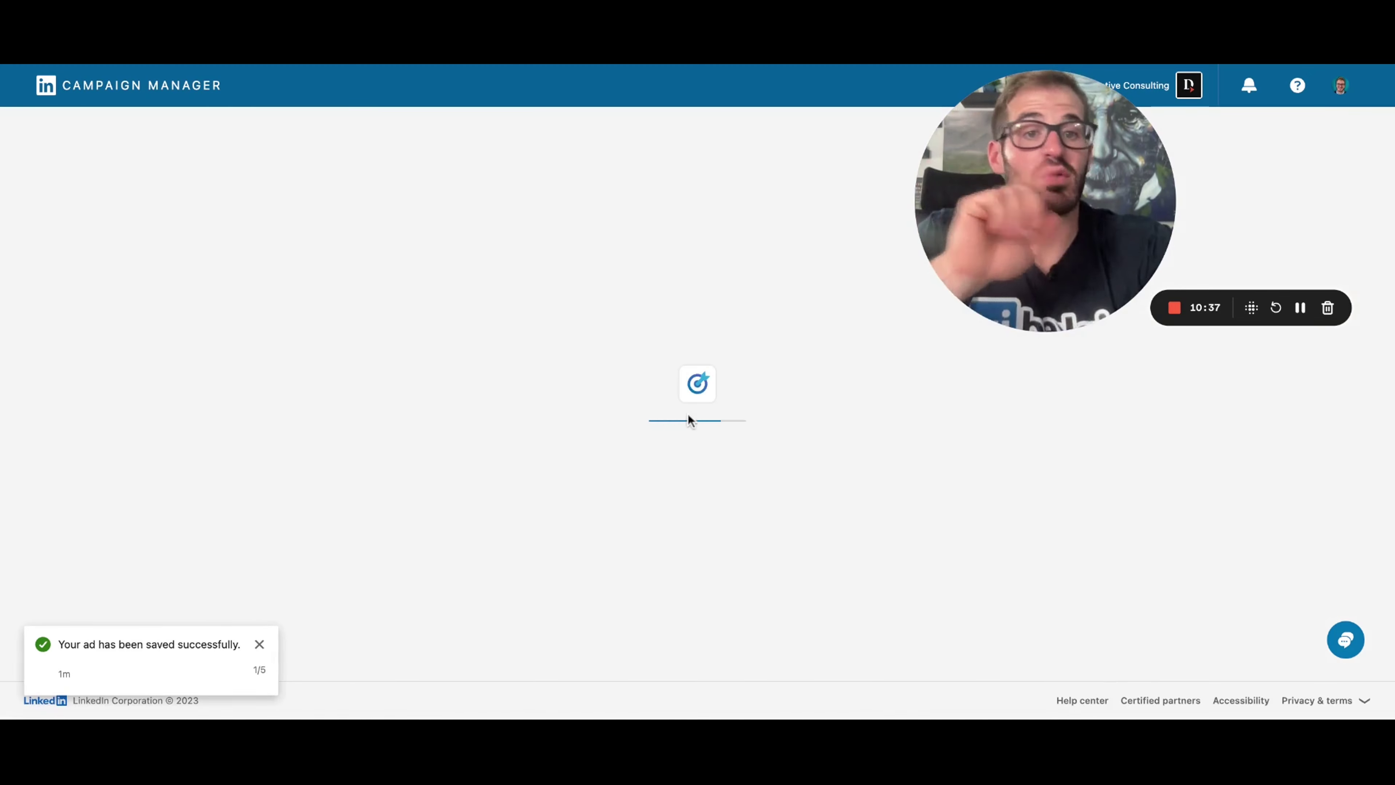
Replace Chili Piper with Metadata among the company names in the TEST 2 campaign's target audience
scroll(632, 384, "up", 10)
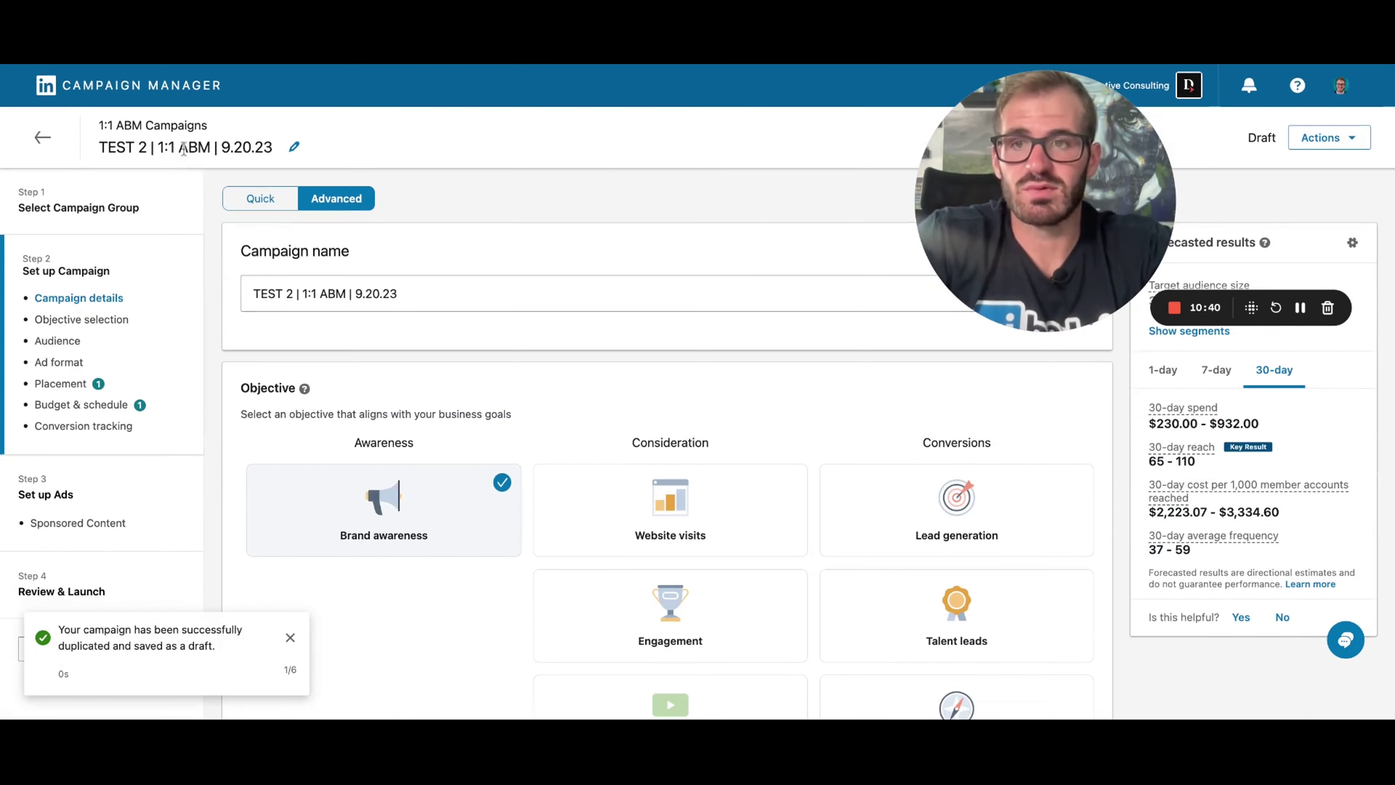
scroll(582, 458, "down", 3)
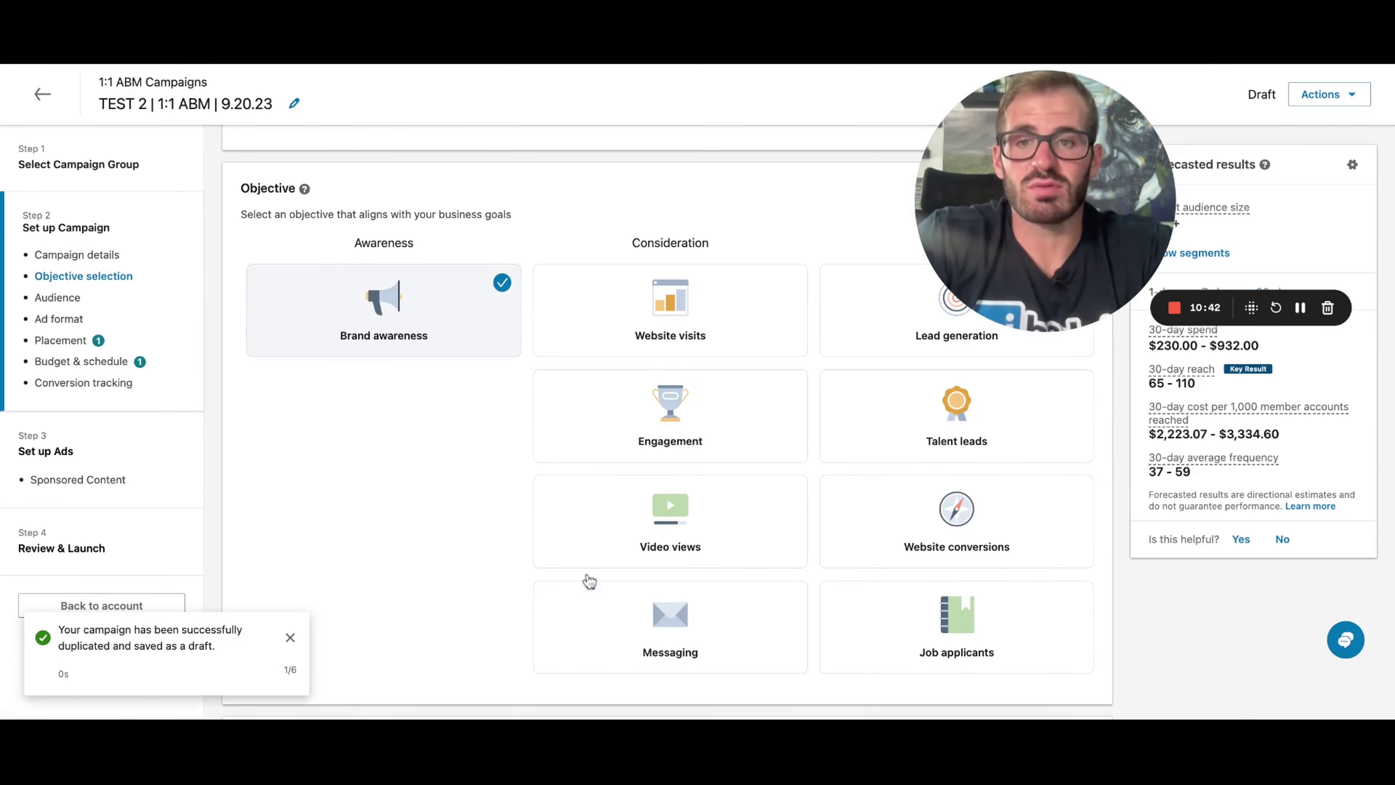
scroll(589, 579, "down", 10)
scroll(589, 581, "up", 5)
left_click(439, 420)
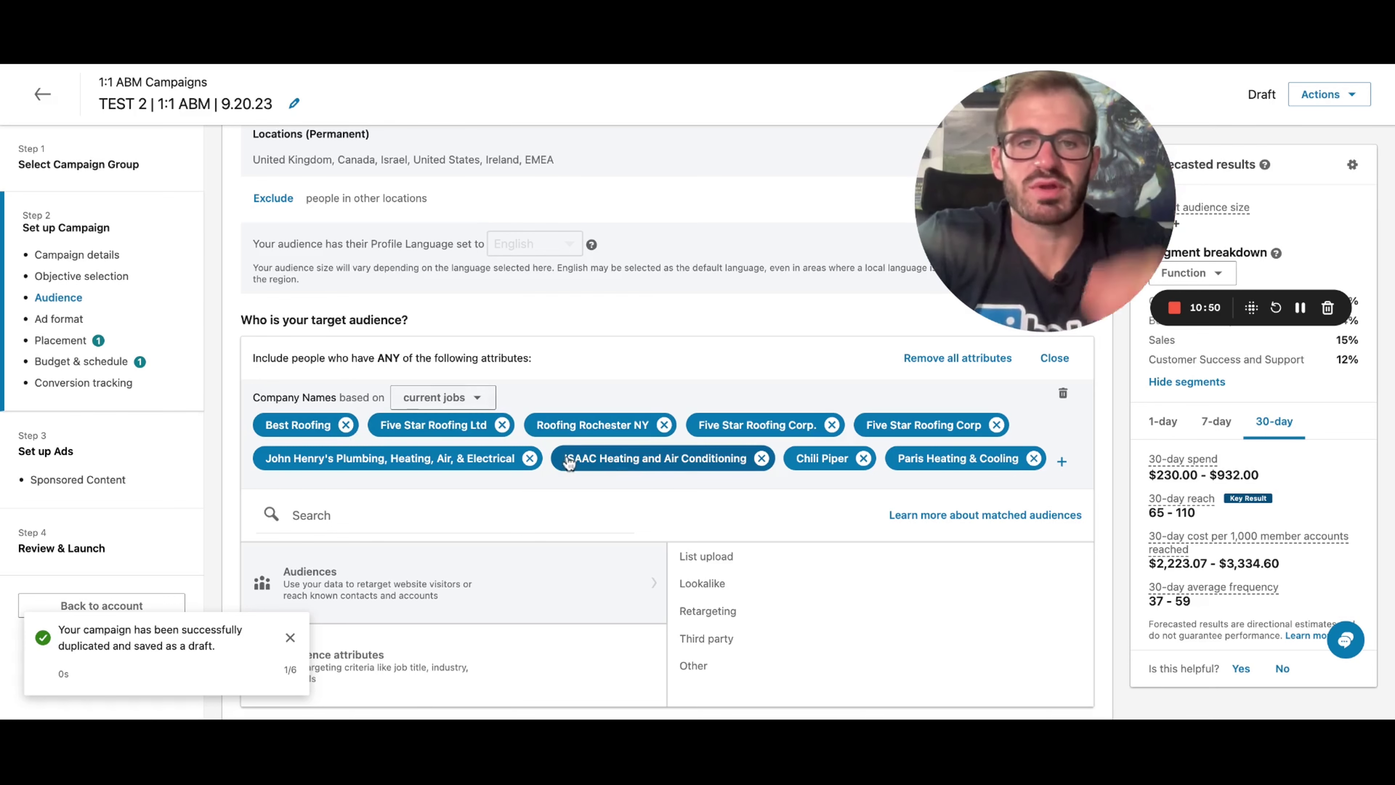
left_click(1064, 465)
type("me")
type("ta")
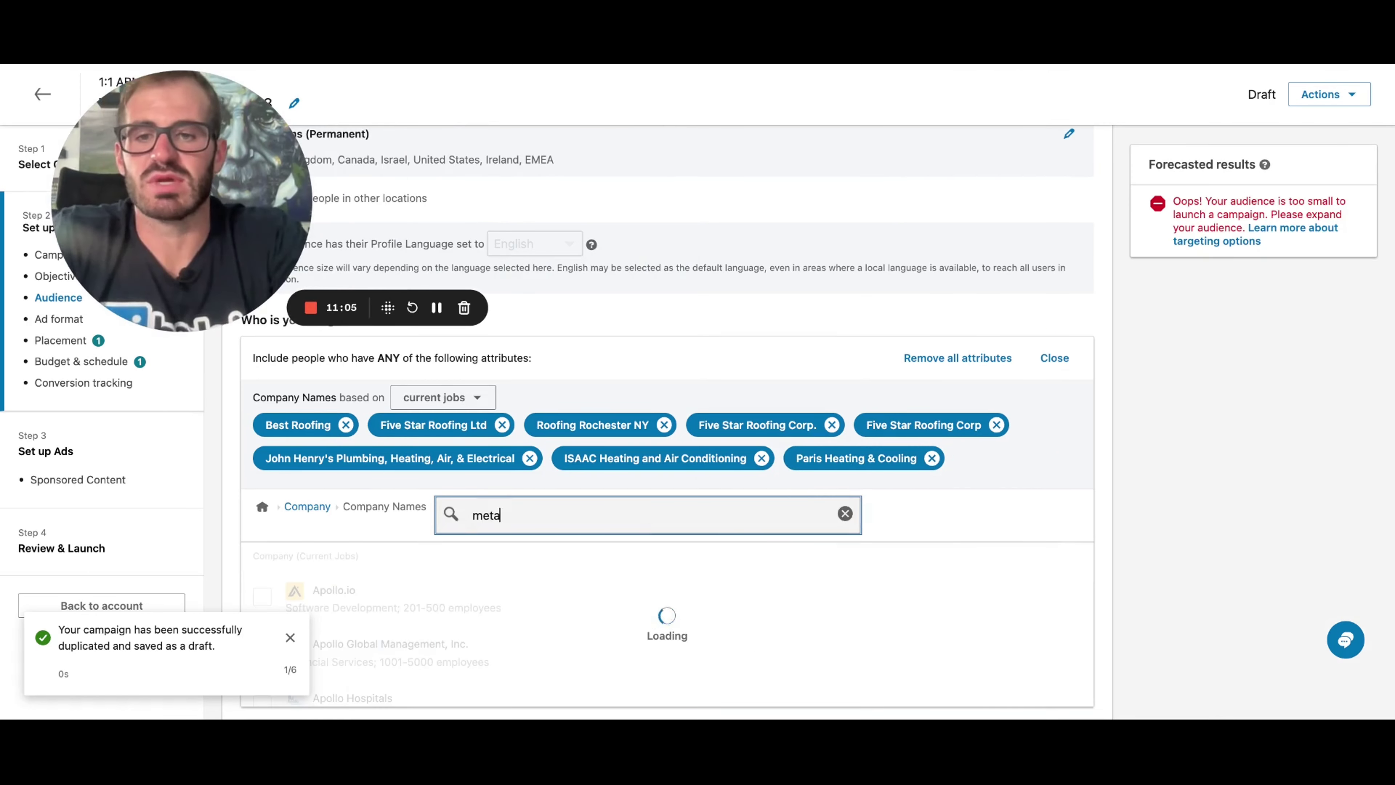
type("d")
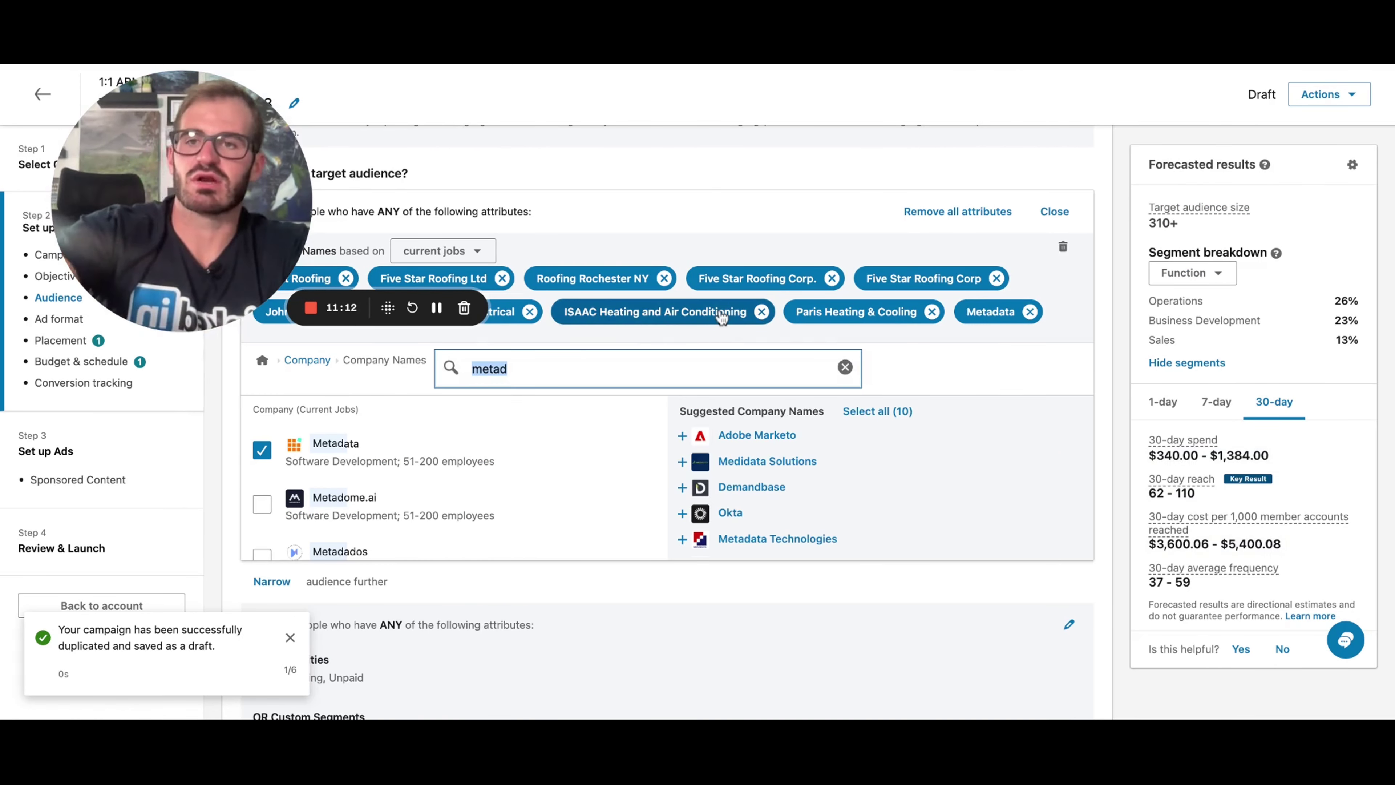
Look over the company search results and the audience exclusions of the TEST 2 campaign
scroll(621, 430, "down", 5)
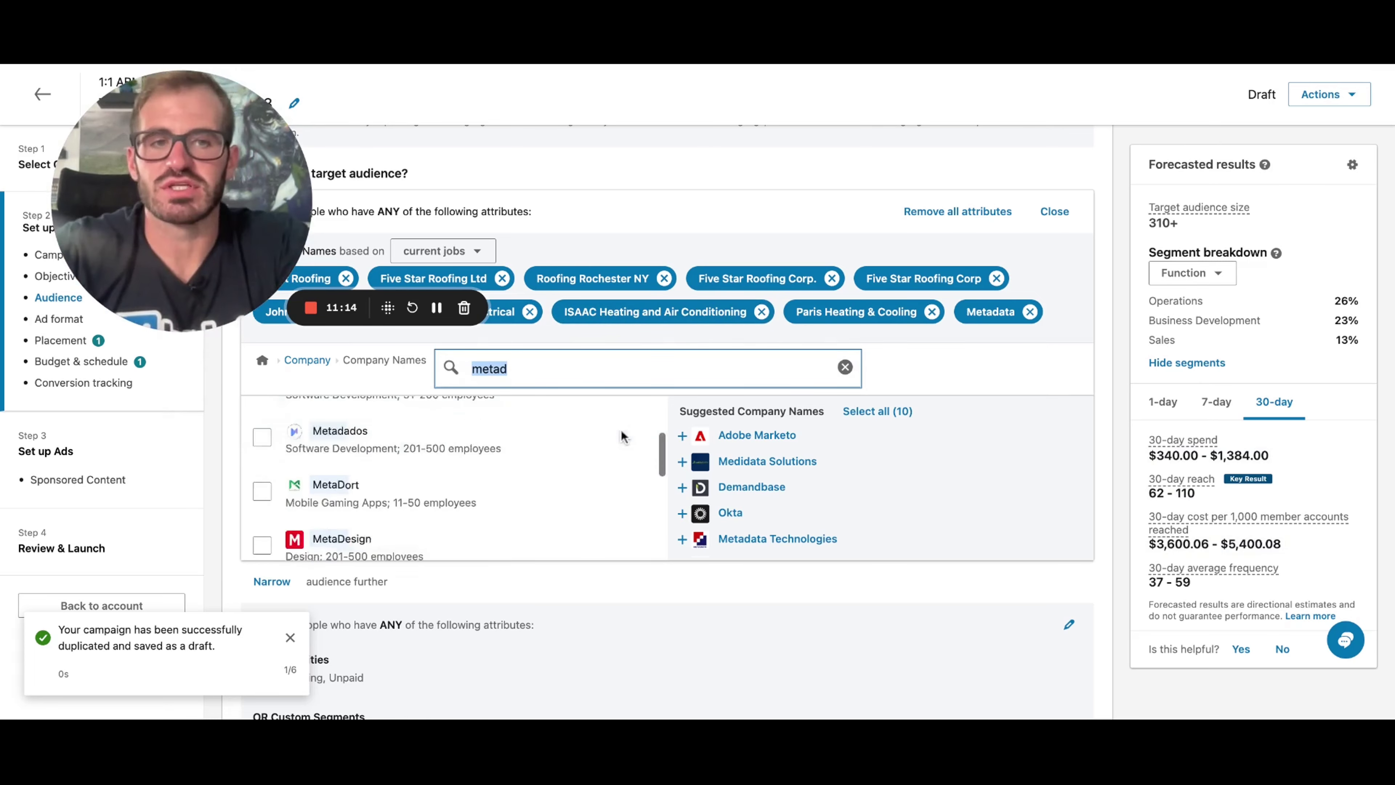
scroll(742, 609, "down", 5)
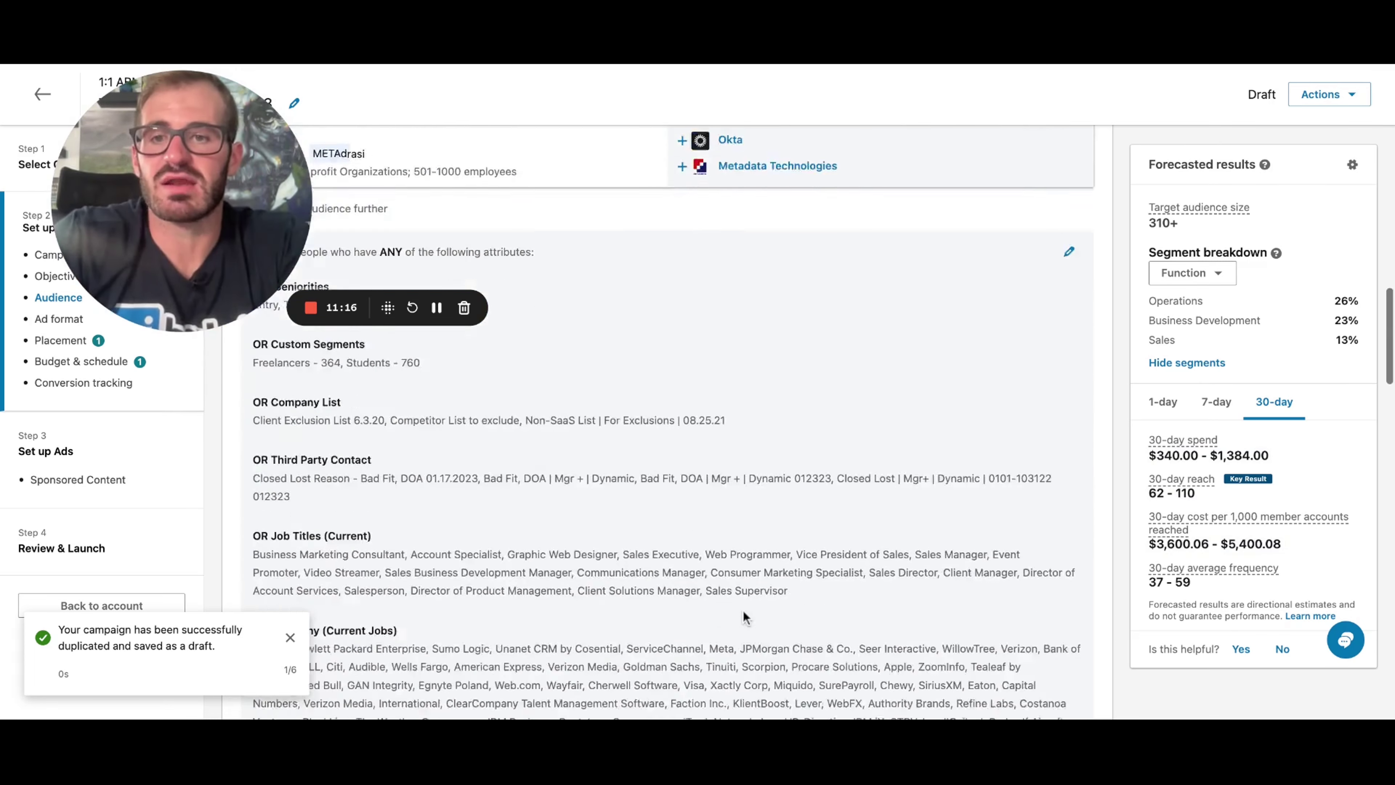
scroll(659, 494, "up", 10)
scroll(551, 499, "down", 3)
scroll(551, 499, "down", 2)
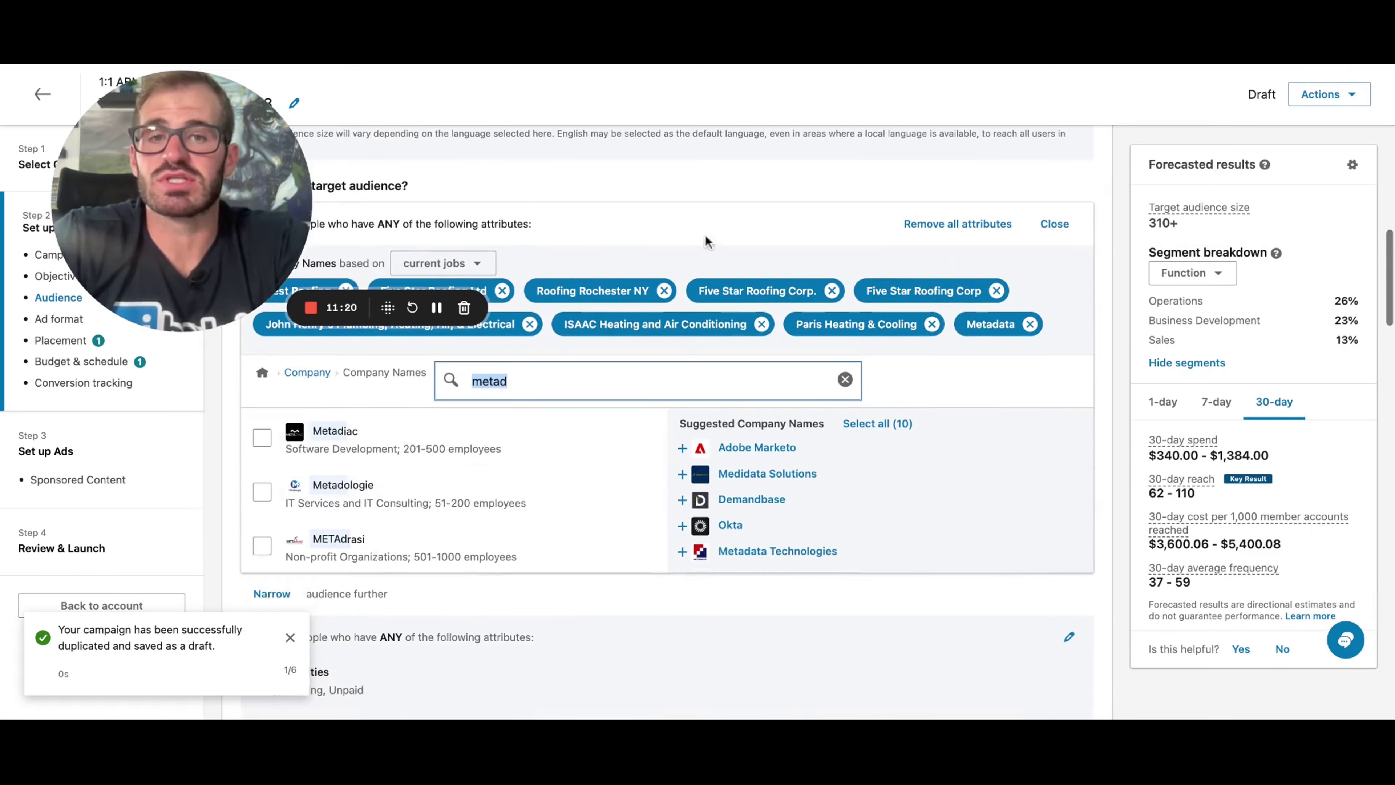
Set the TEST 2 campaign's daily budget to $12 and continue to its ads
scroll(669, 309, "up", 6)
scroll(750, 280, "down", 1)
scroll(664, 429, "down", 7)
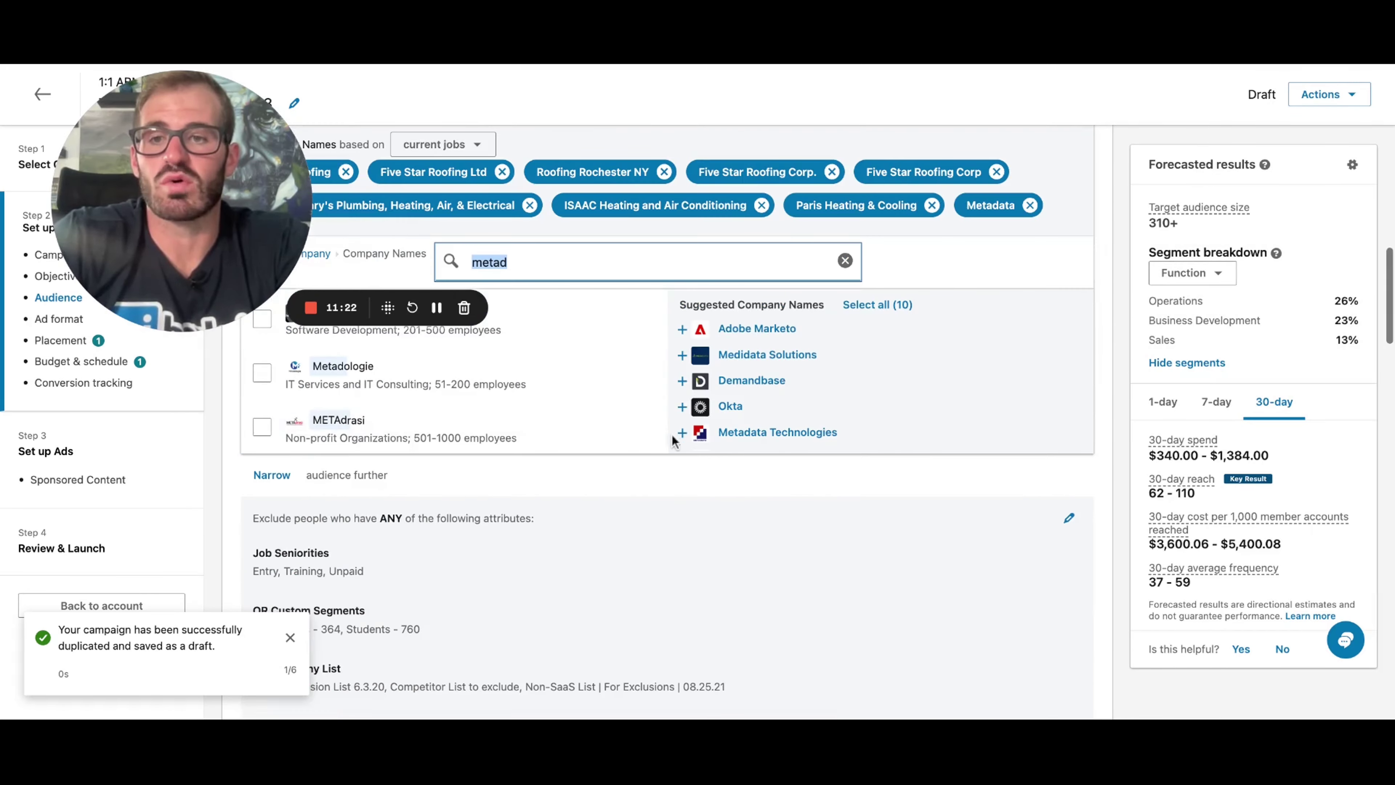
scroll(716, 492, "up", 4)
scroll(719, 495, "down", 6)
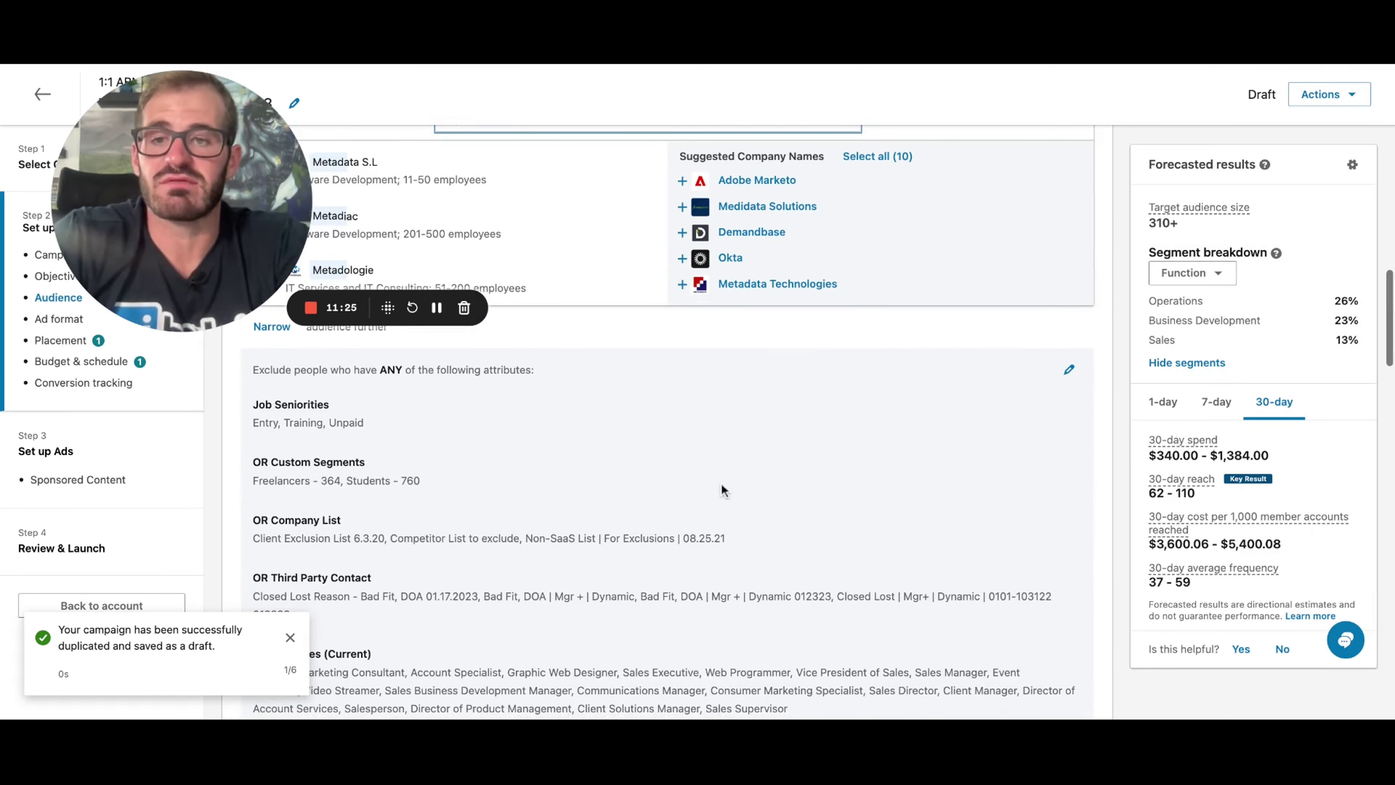
scroll(797, 437, "down", 10)
scroll(797, 438, "down", 10)
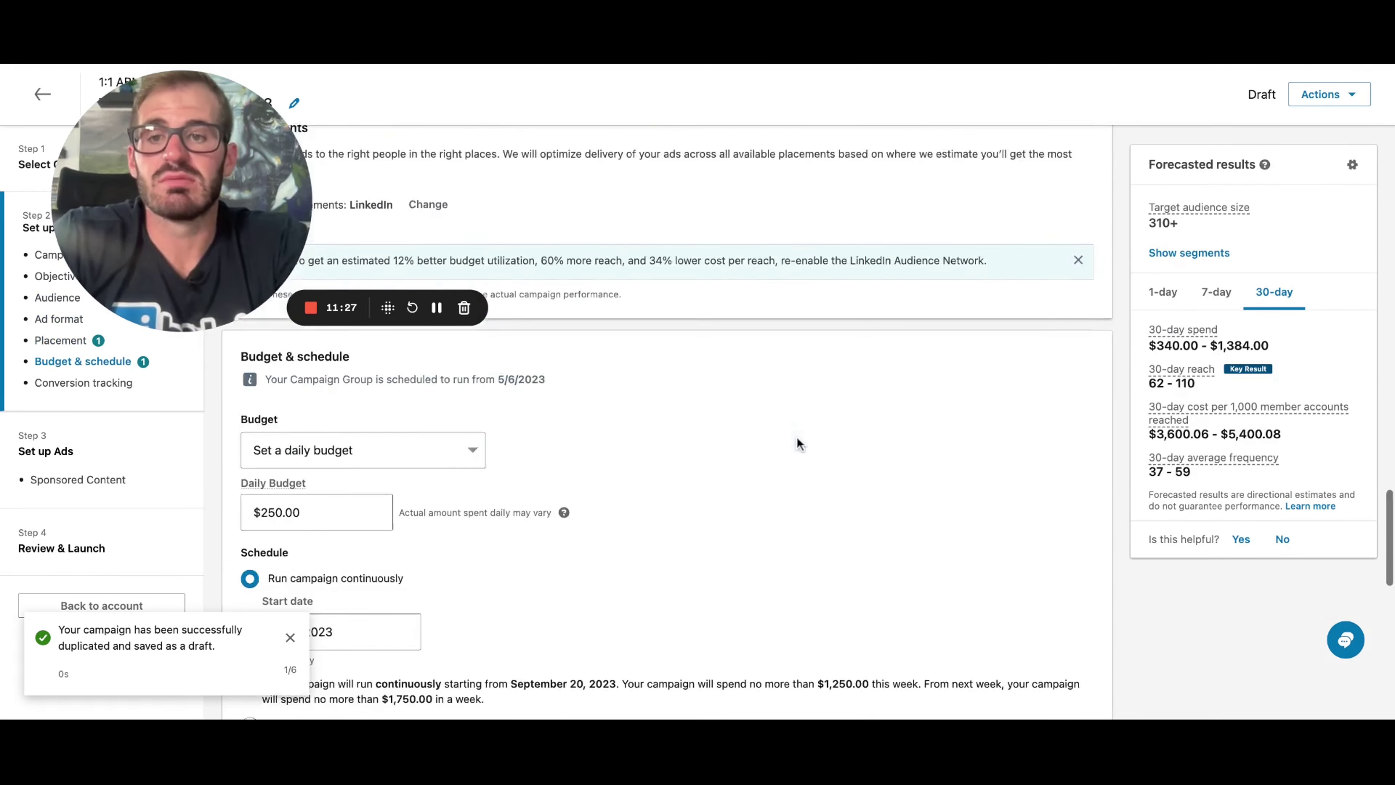
scroll(427, 405, "up", 3)
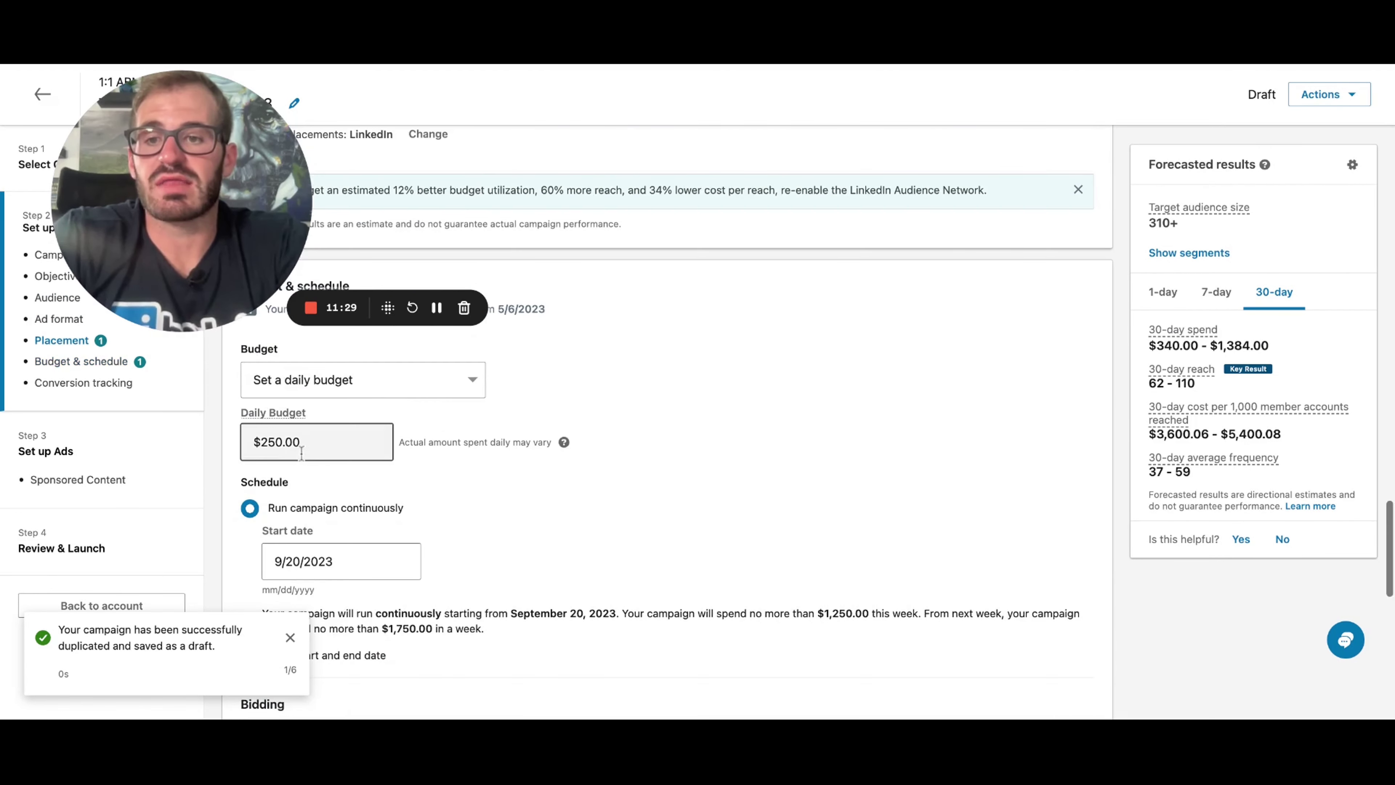
double_click(312, 445)
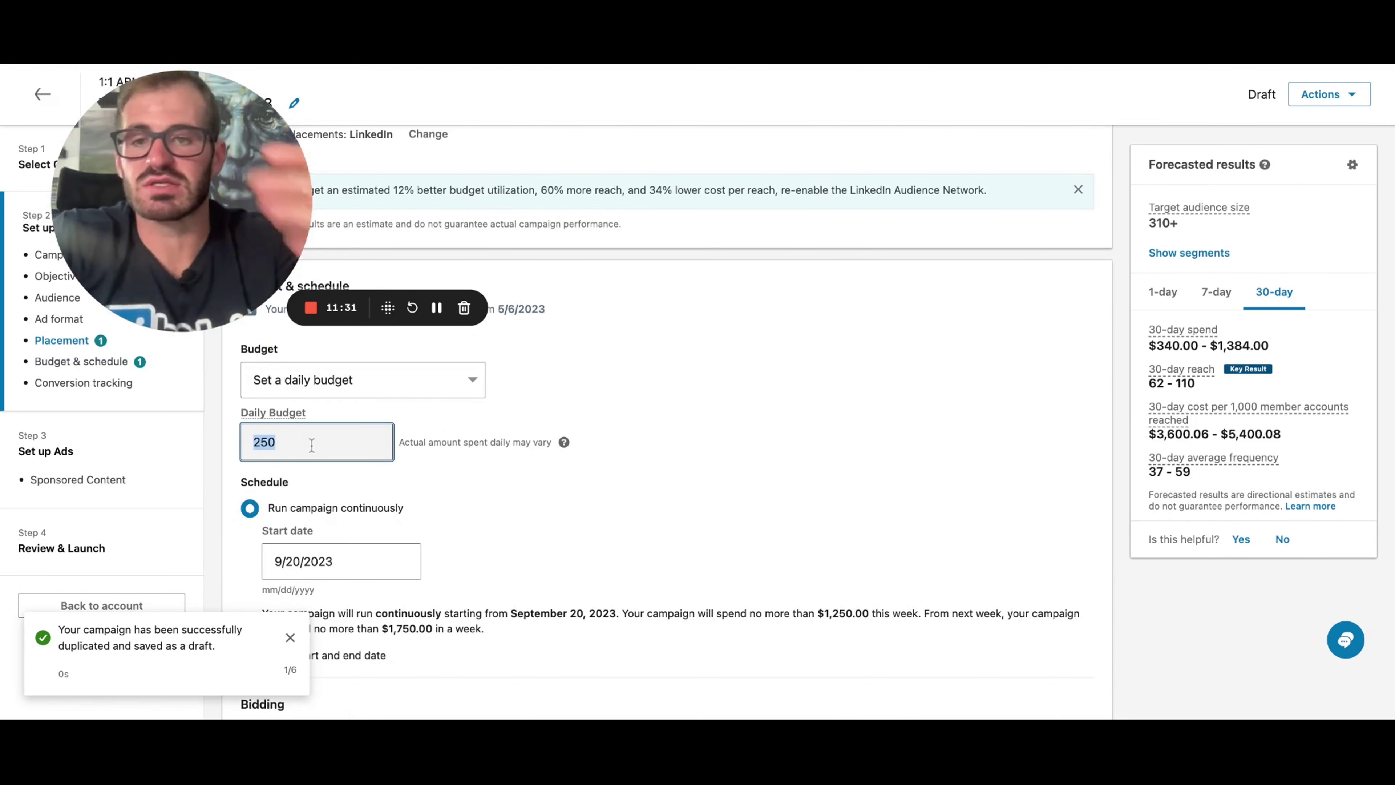
type("12")
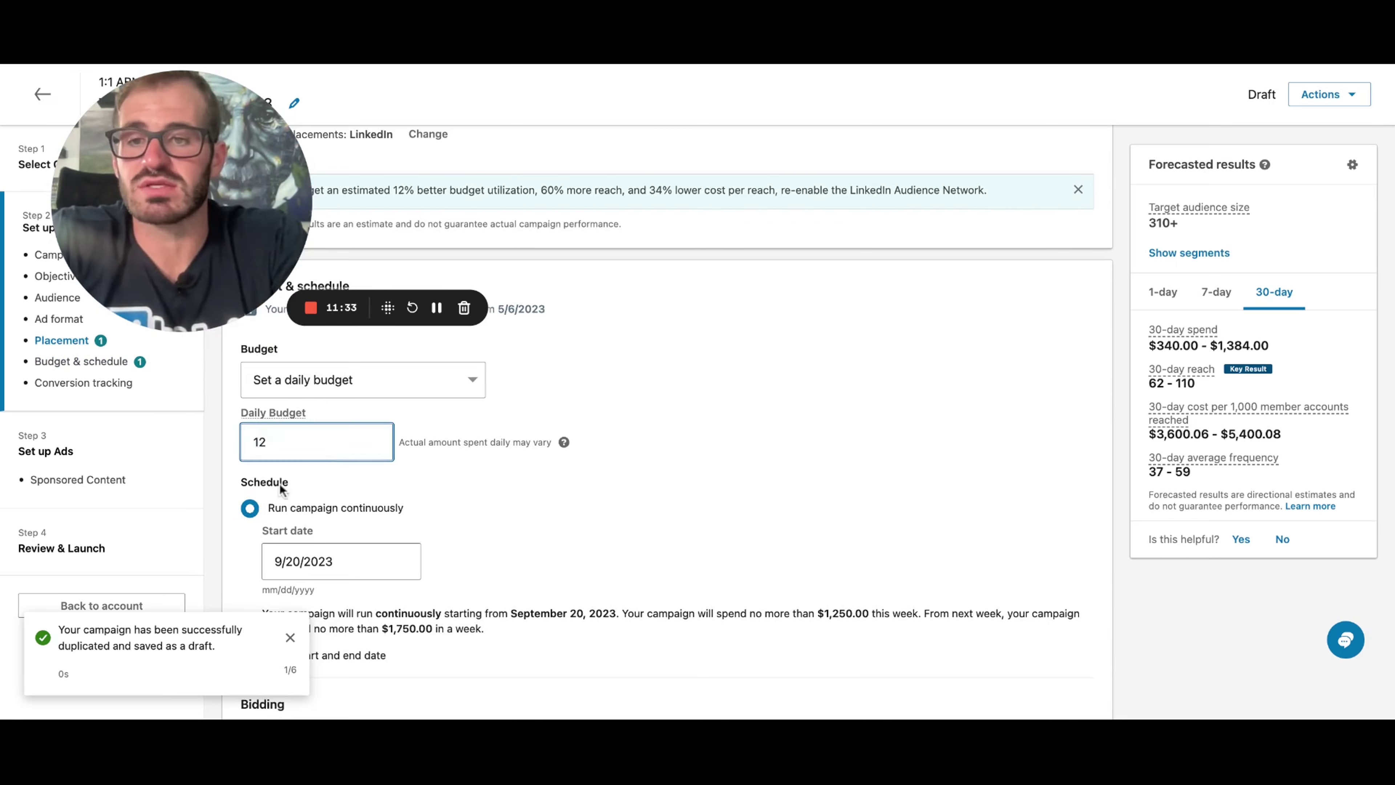
scroll(488, 544, "down", 5)
scroll(483, 552, "down", 10)
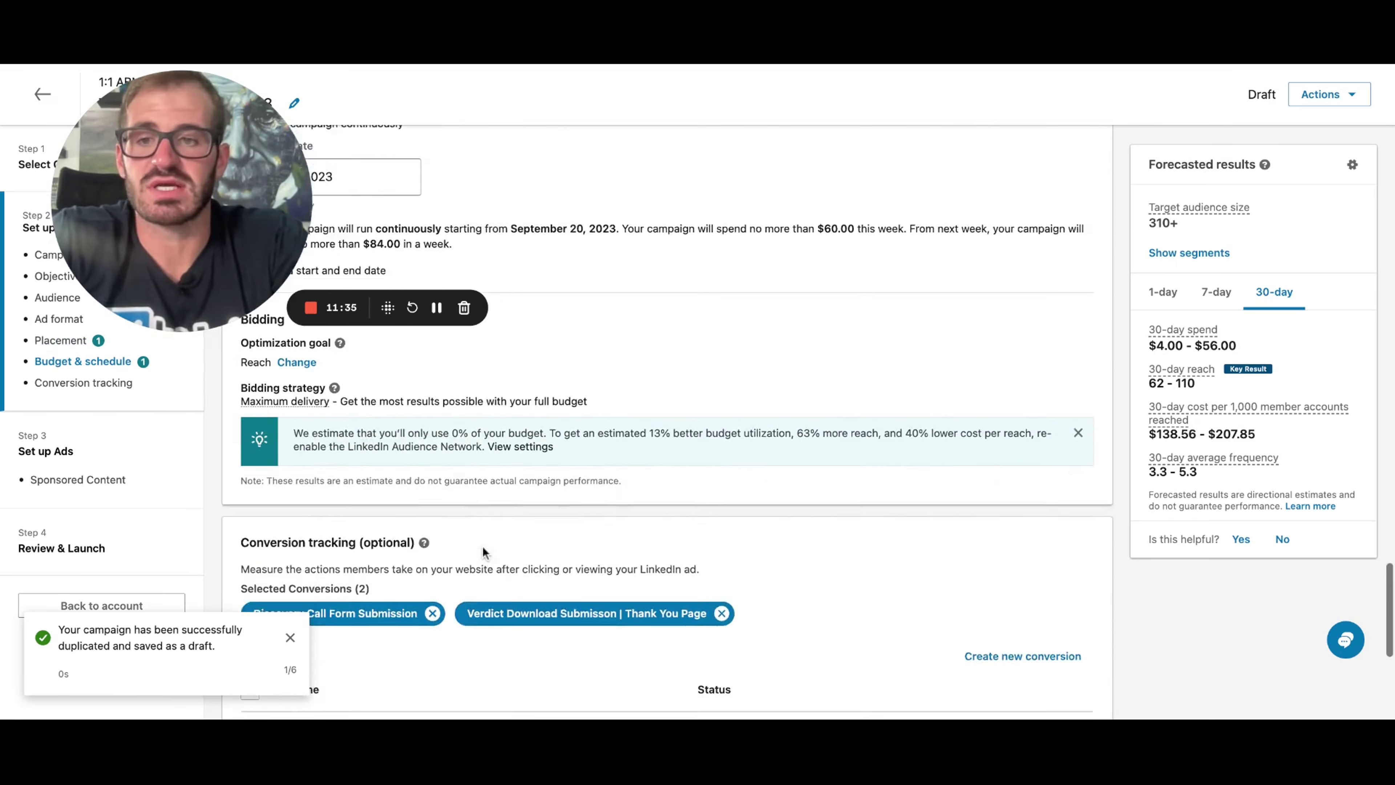
scroll(972, 540, "down", 1)
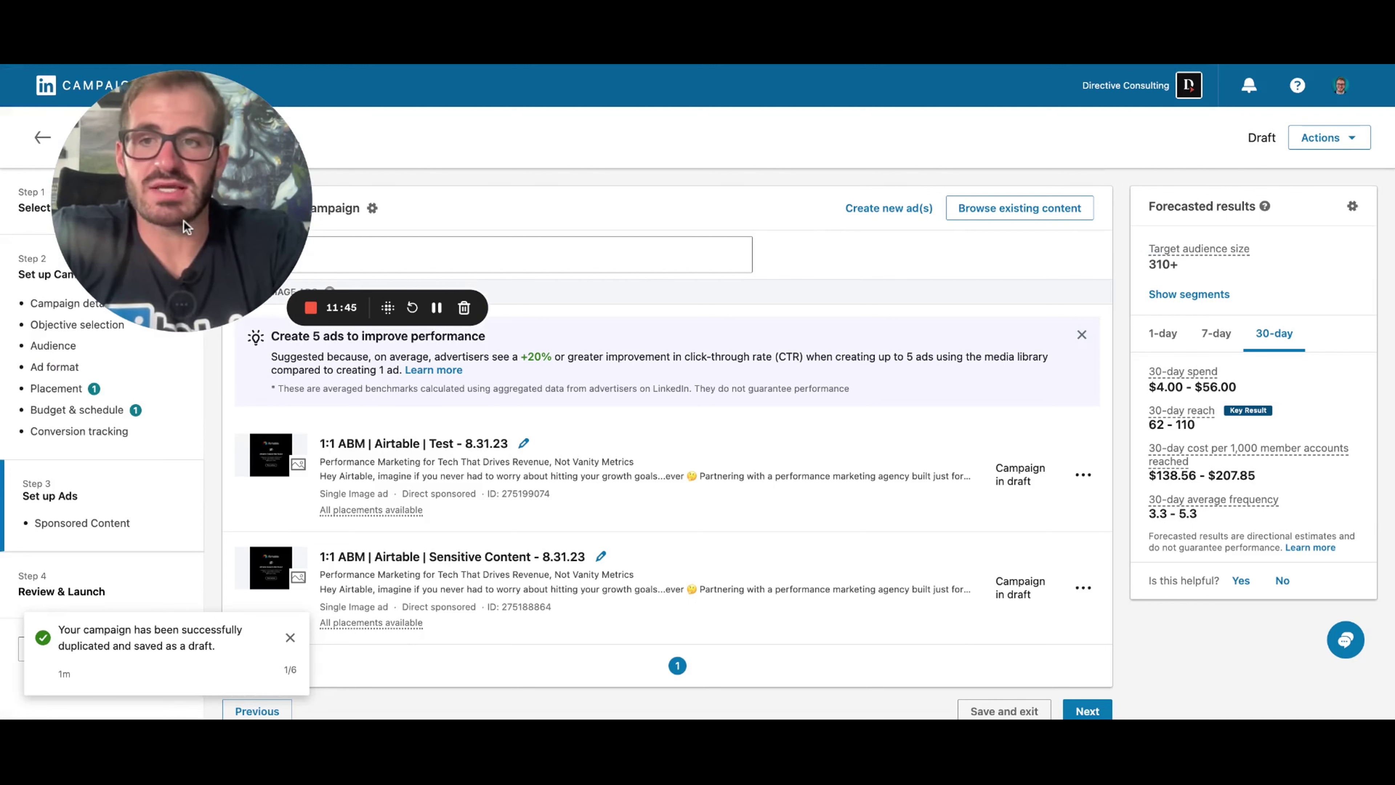
Replace Airtable with Metadata in the name and introductory text of the "1:1 ABM | Airtable | Test - 8.31.23" ad
left_click(1082, 476)
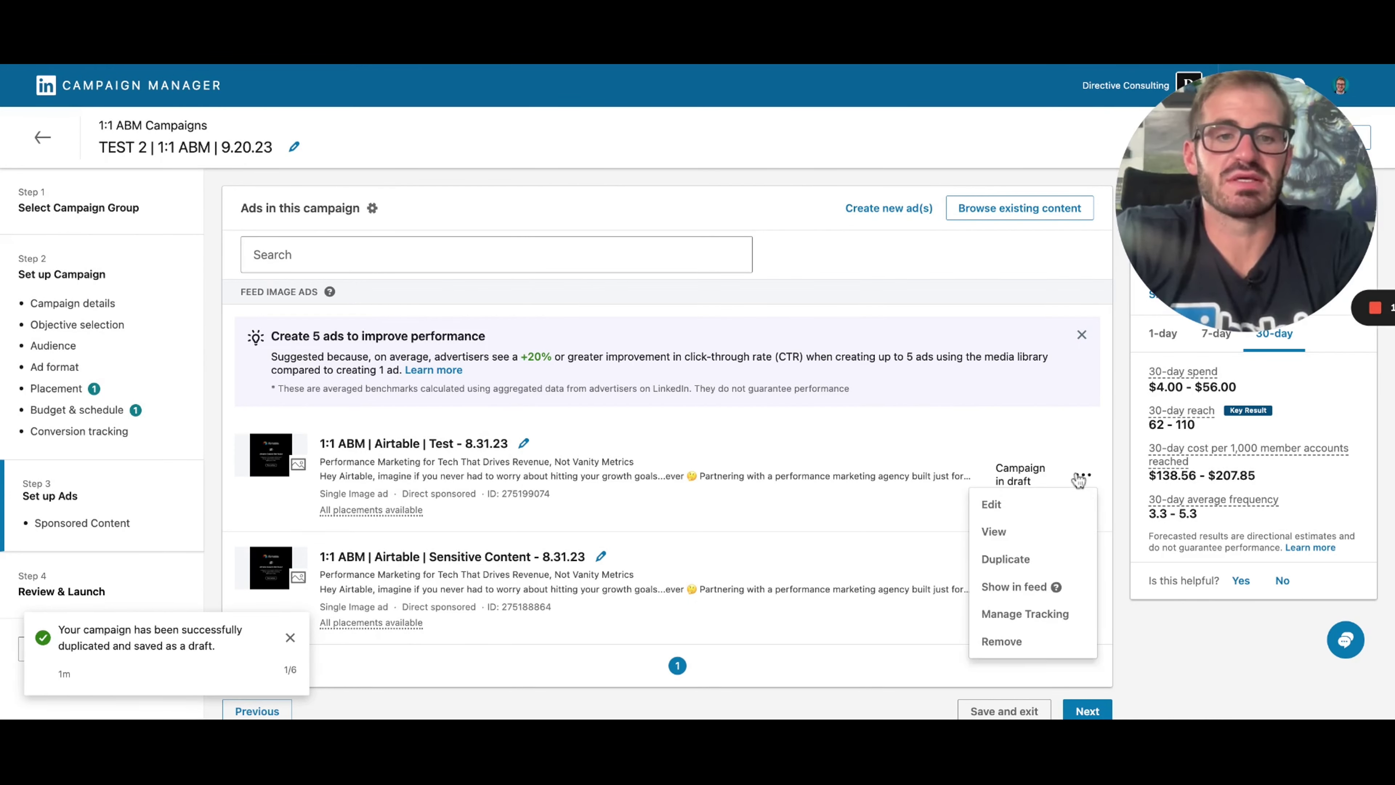
left_click(1043, 504)
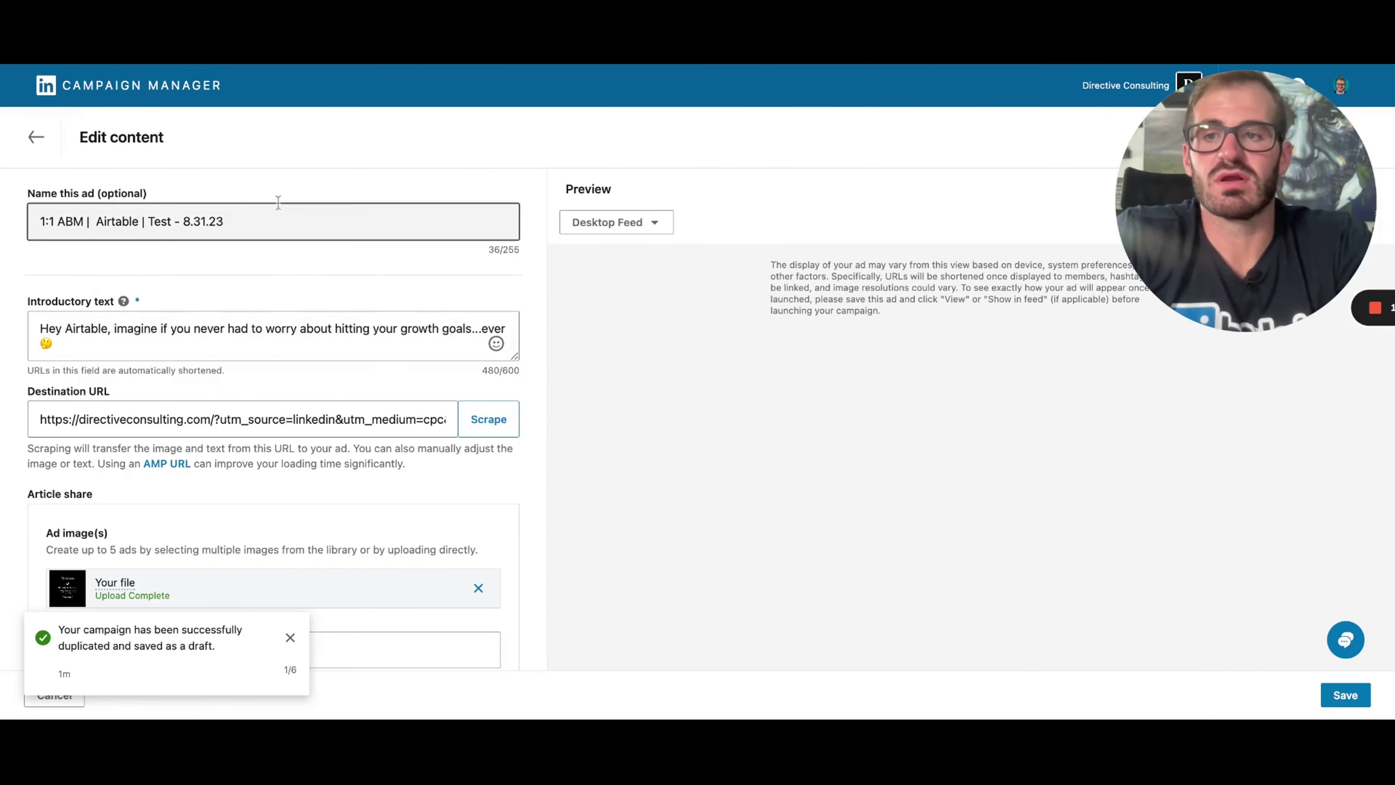
double_click(117, 221)
type("Ma")
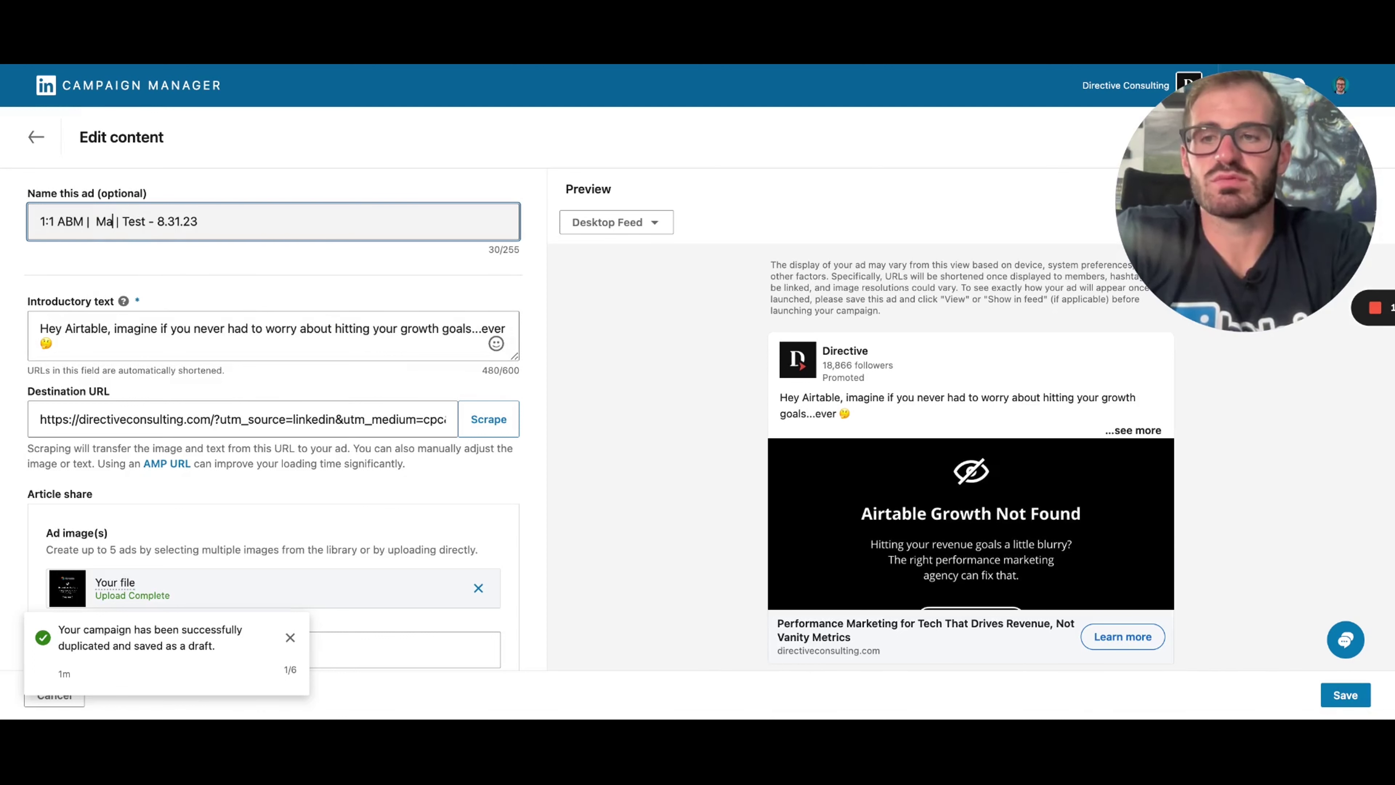
type("tadata")
left_click(106, 331)
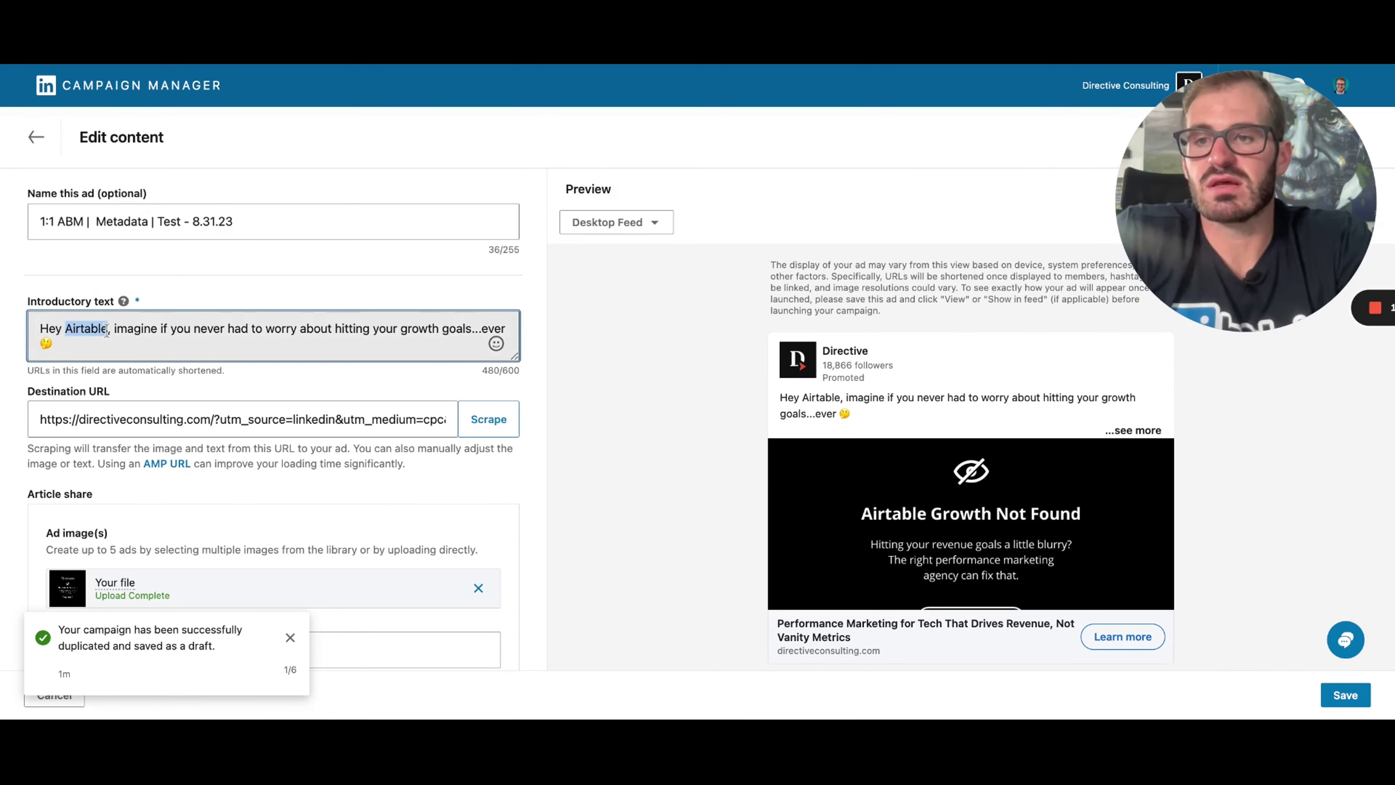
type("Metada")
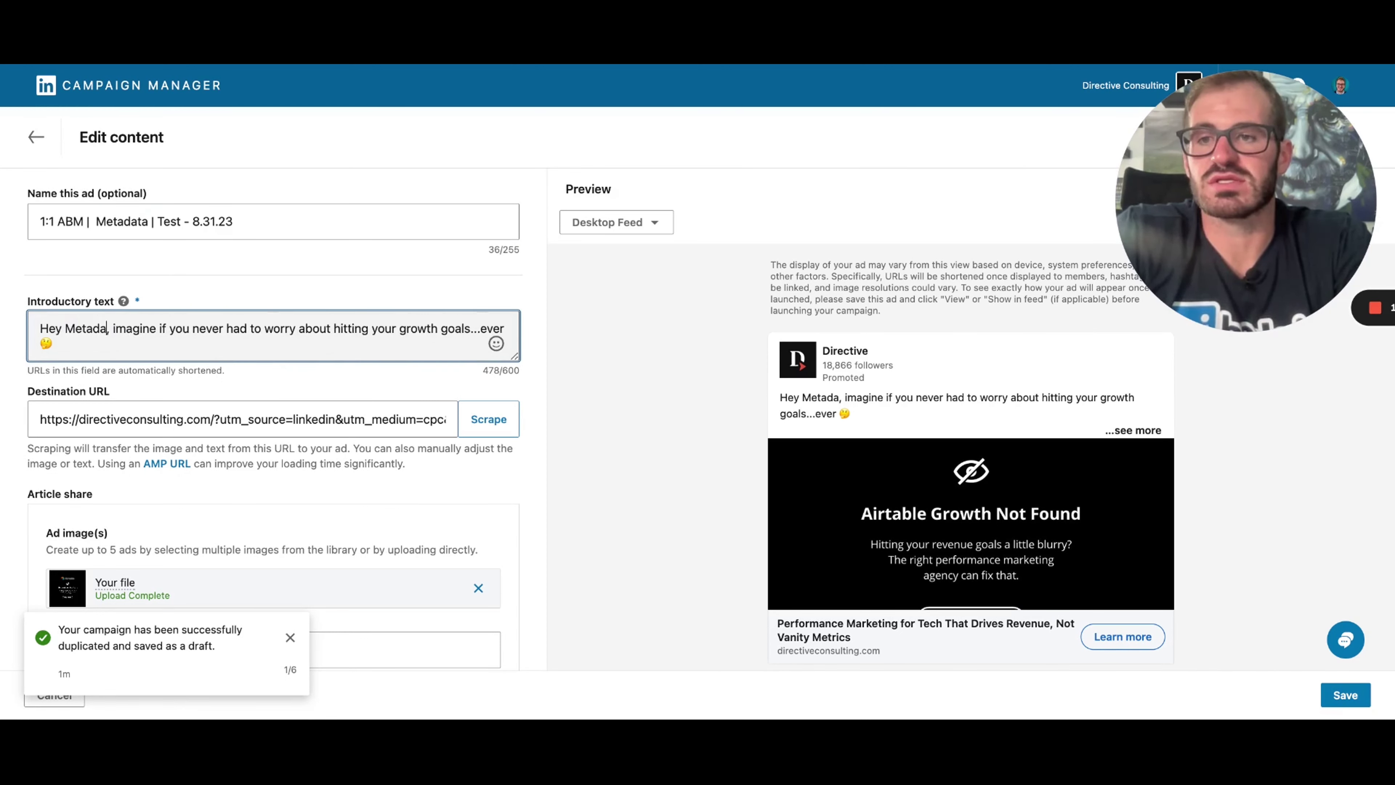
type("ta")
Change the utm_content value in the ad's destination URL to metadata
left_click(321, 424)
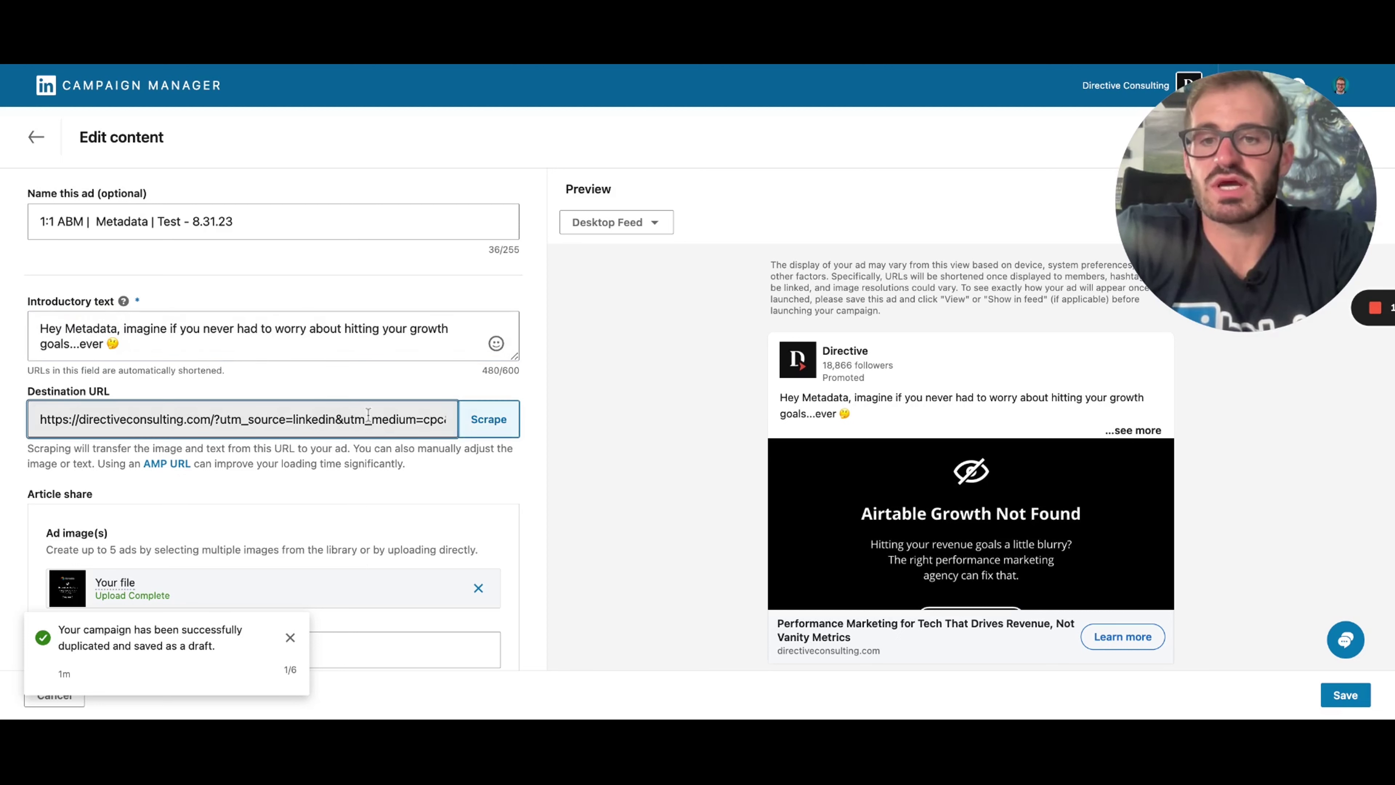
left_click_drag(368, 418, 449, 420)
left_click(422, 420)
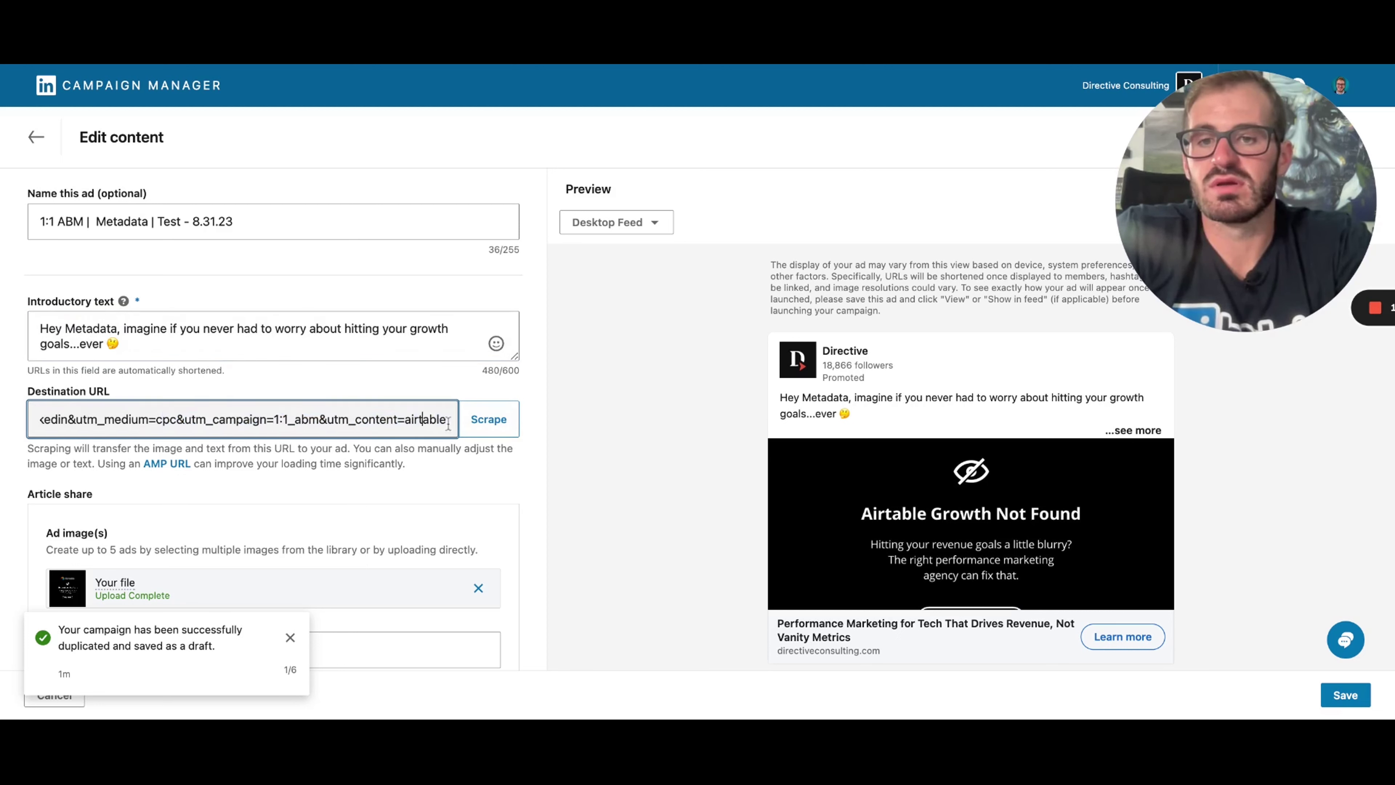
left_click(449, 420)
type("meta")
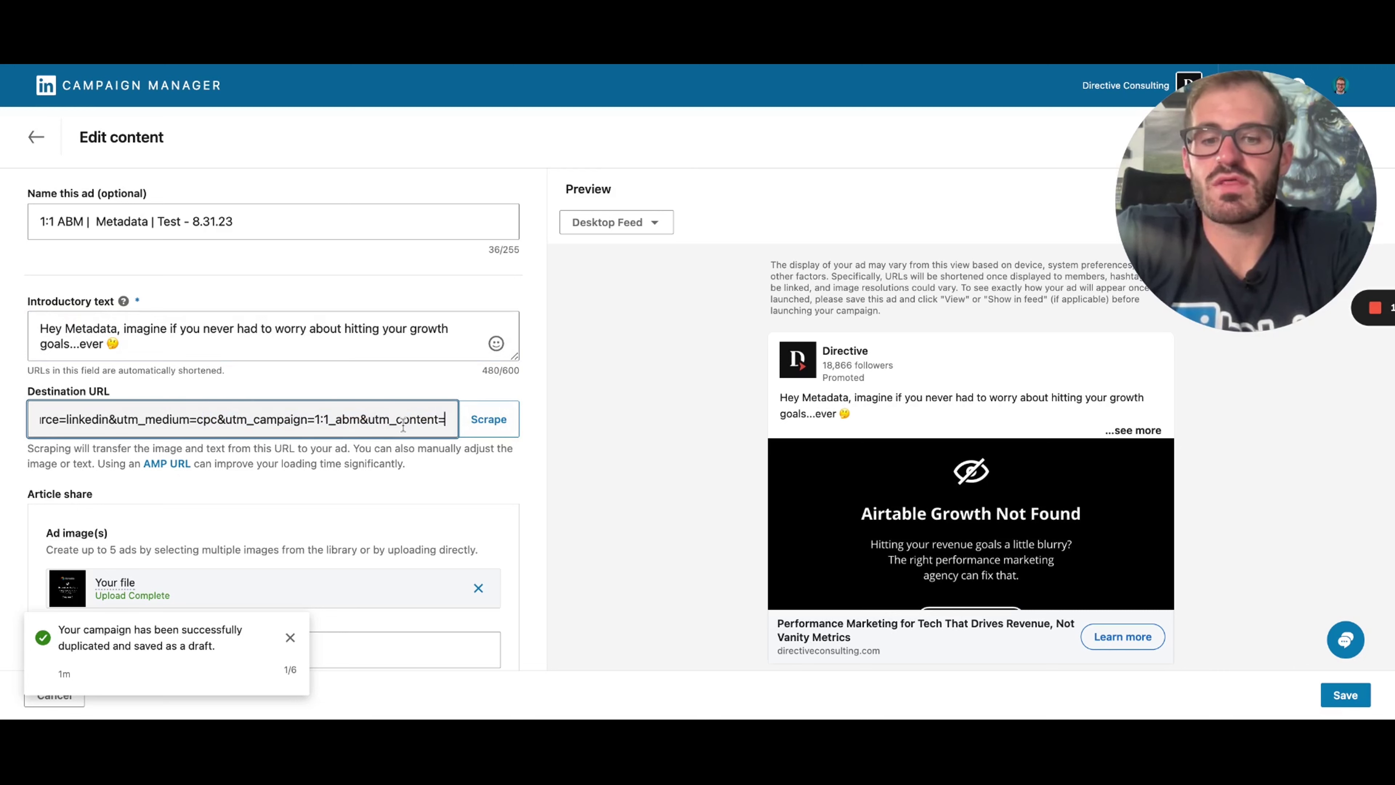
type("data")
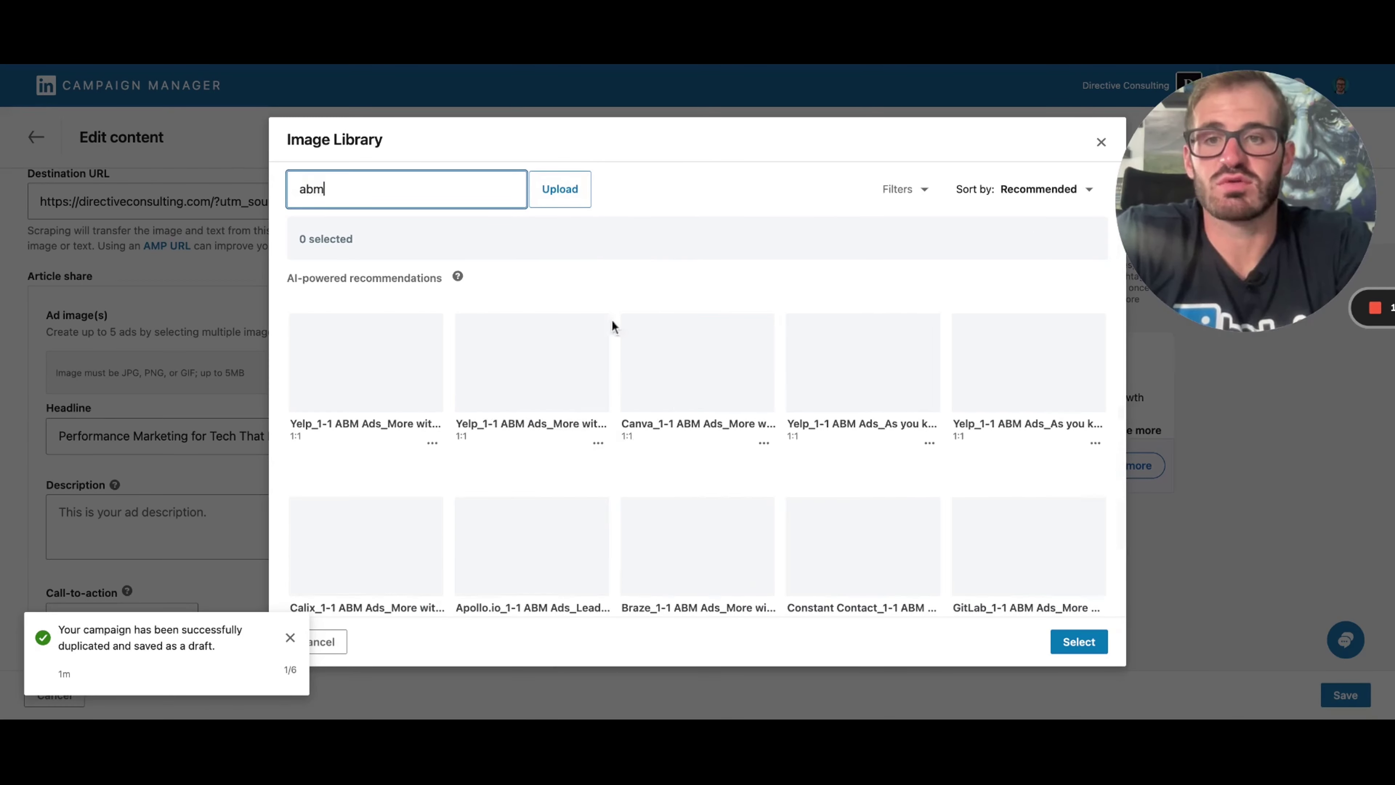
Find "Yelp_1-1 ABM Ads_More with less.png" in the image library with the search term abm, use it as the ad image and save the ad
type("m")
left_click(545, 380)
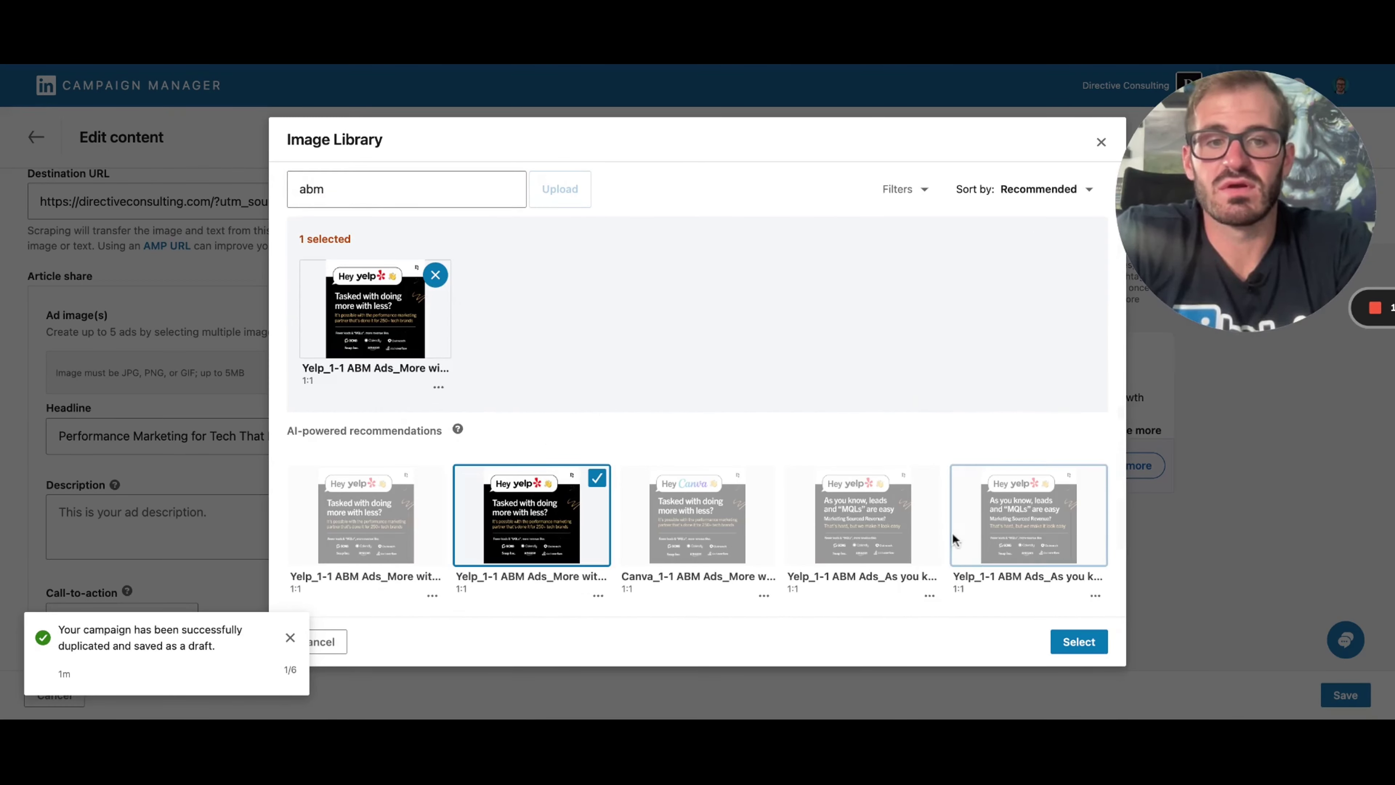
left_click(1078, 643)
scroll(336, 458, "down", 3)
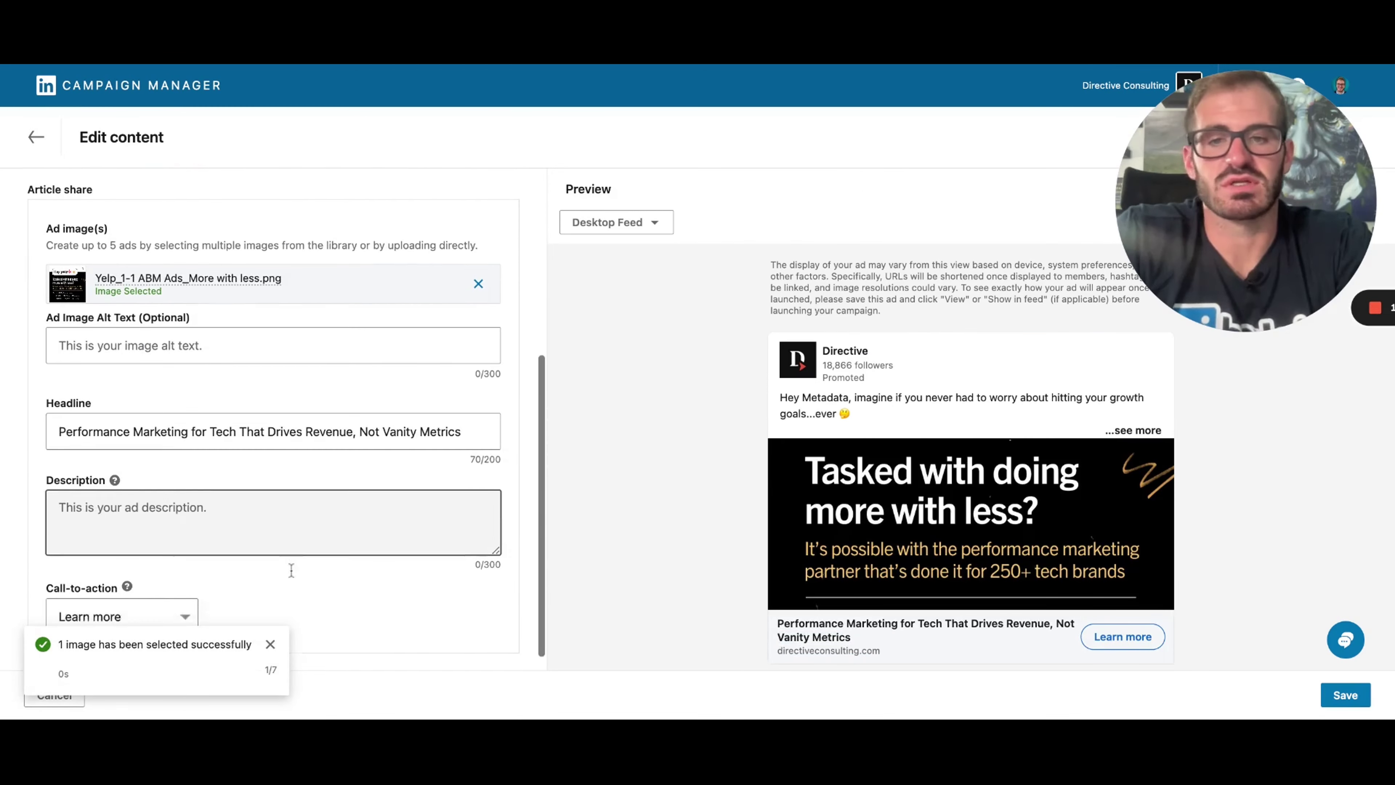
left_click(231, 408)
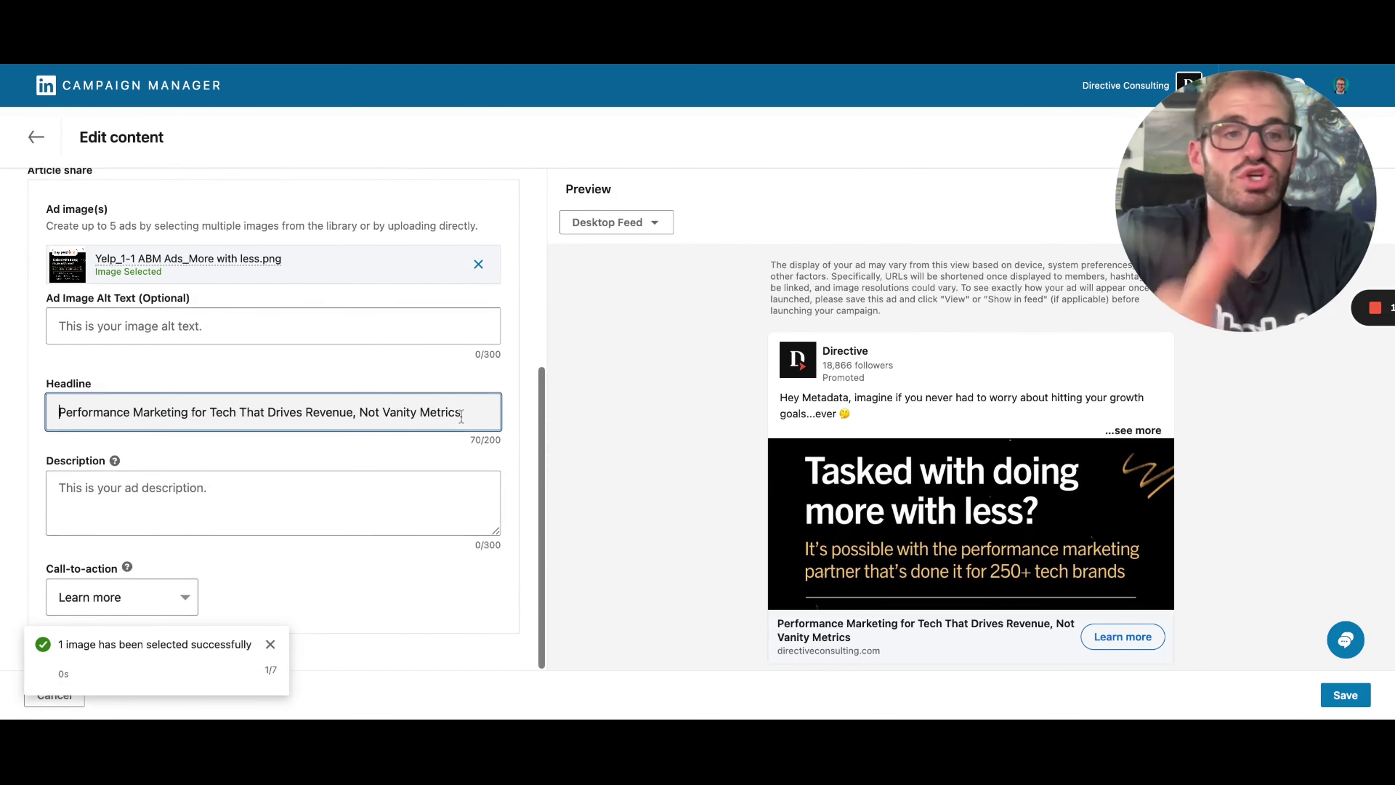
scroll(625, 389, "down", 2)
scroll(258, 435, "up", 6)
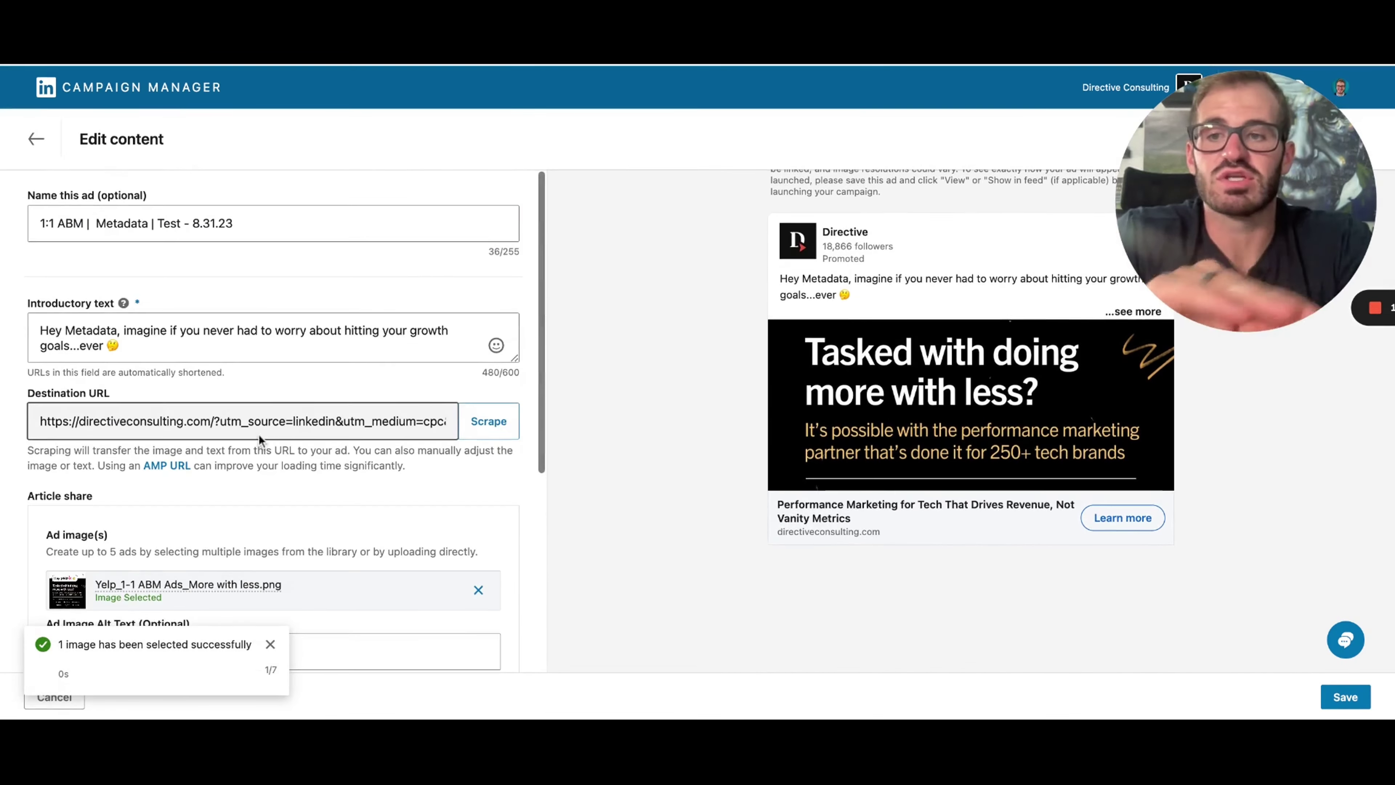
left_click(1343, 694)
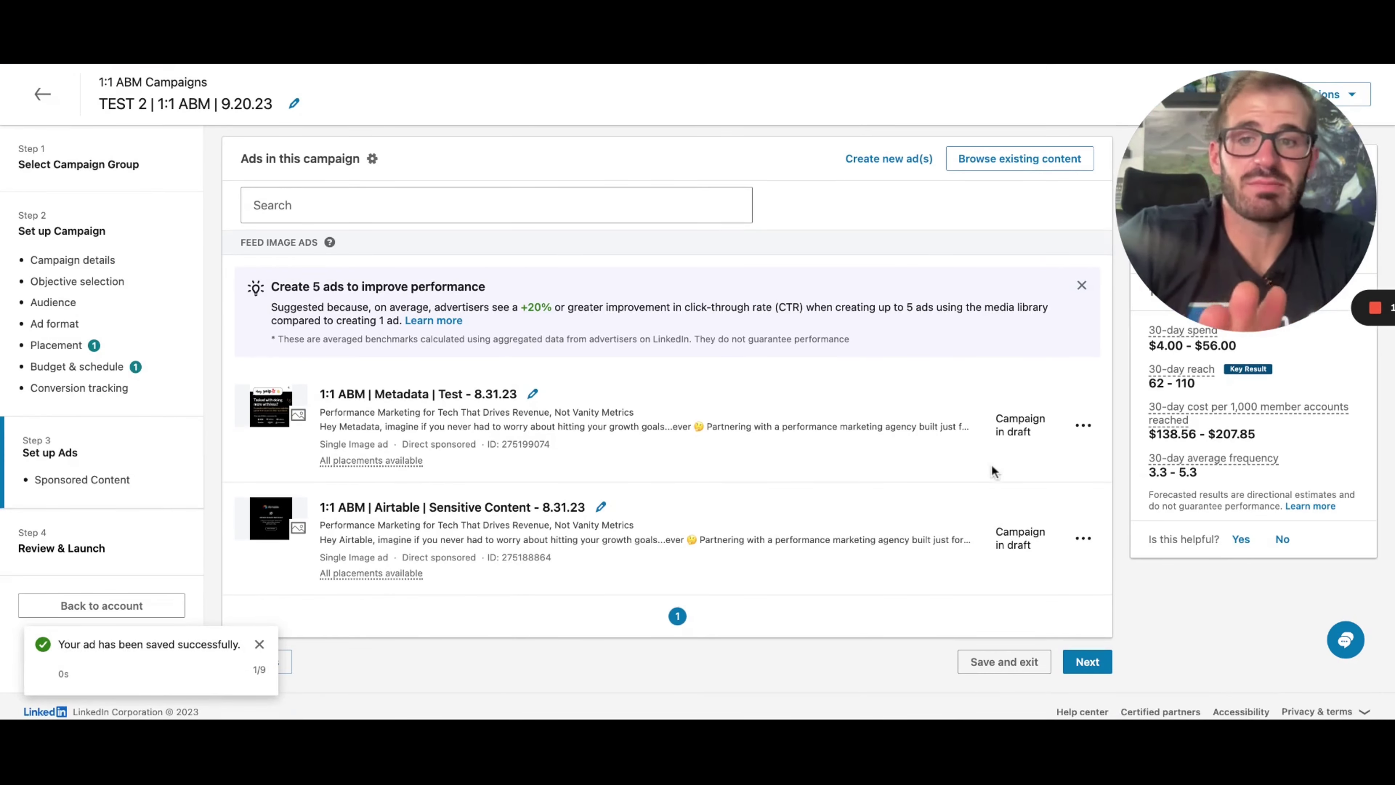
Remove the Airtable Sensitive Content ad and duplicate the Metadata ad under the name "1:1 ABM | Metadata | Test 2 - 8.31.23"
left_click(1083, 539)
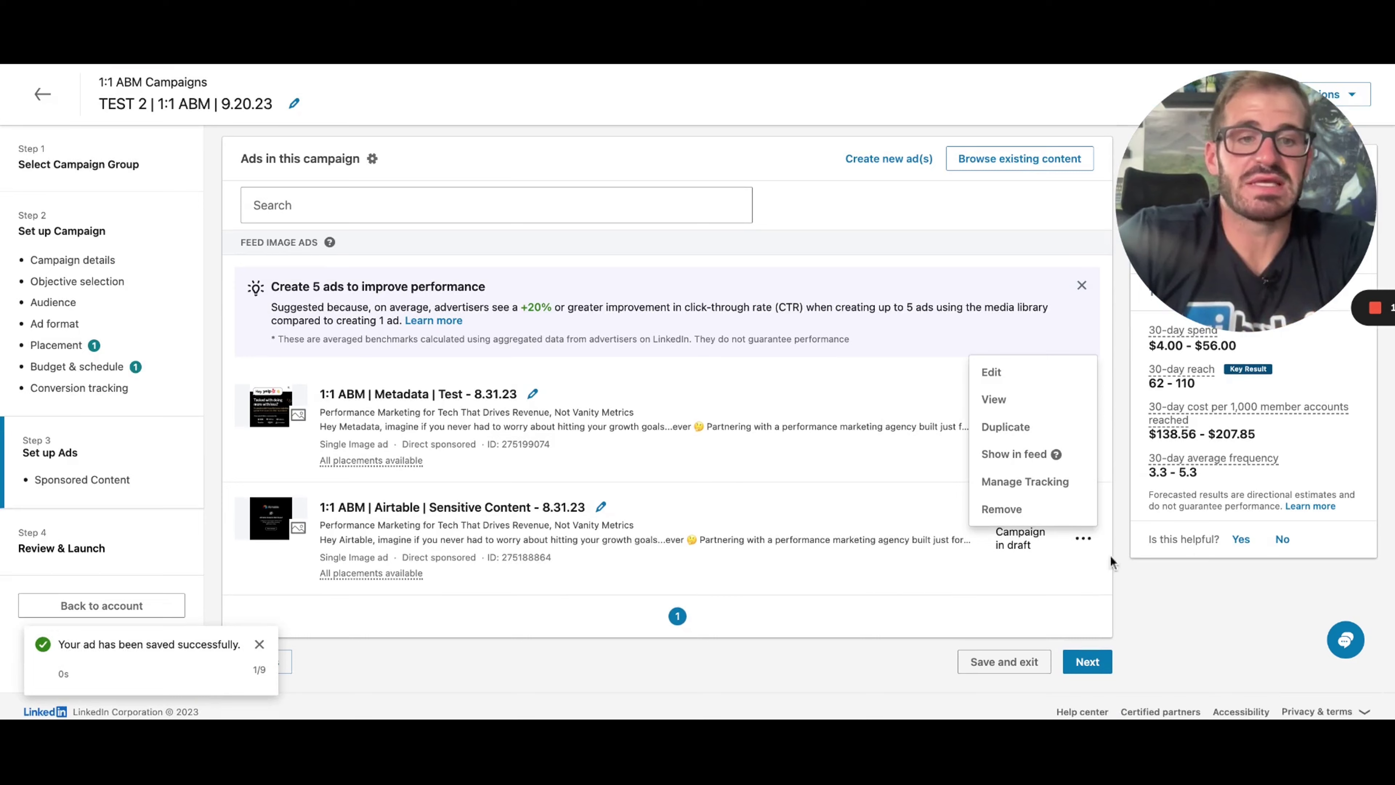
left_click(1050, 520)
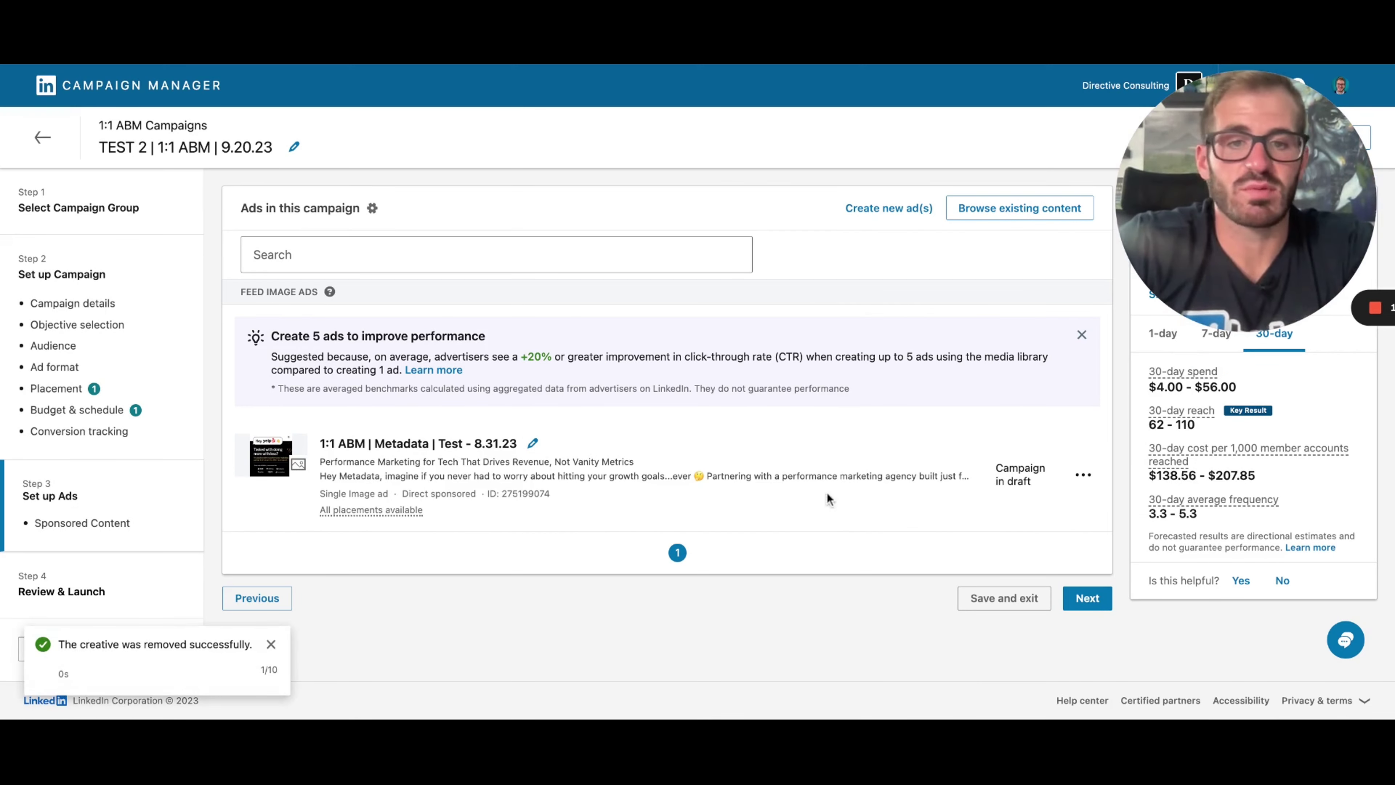
left_click(1083, 474)
left_click(1046, 558)
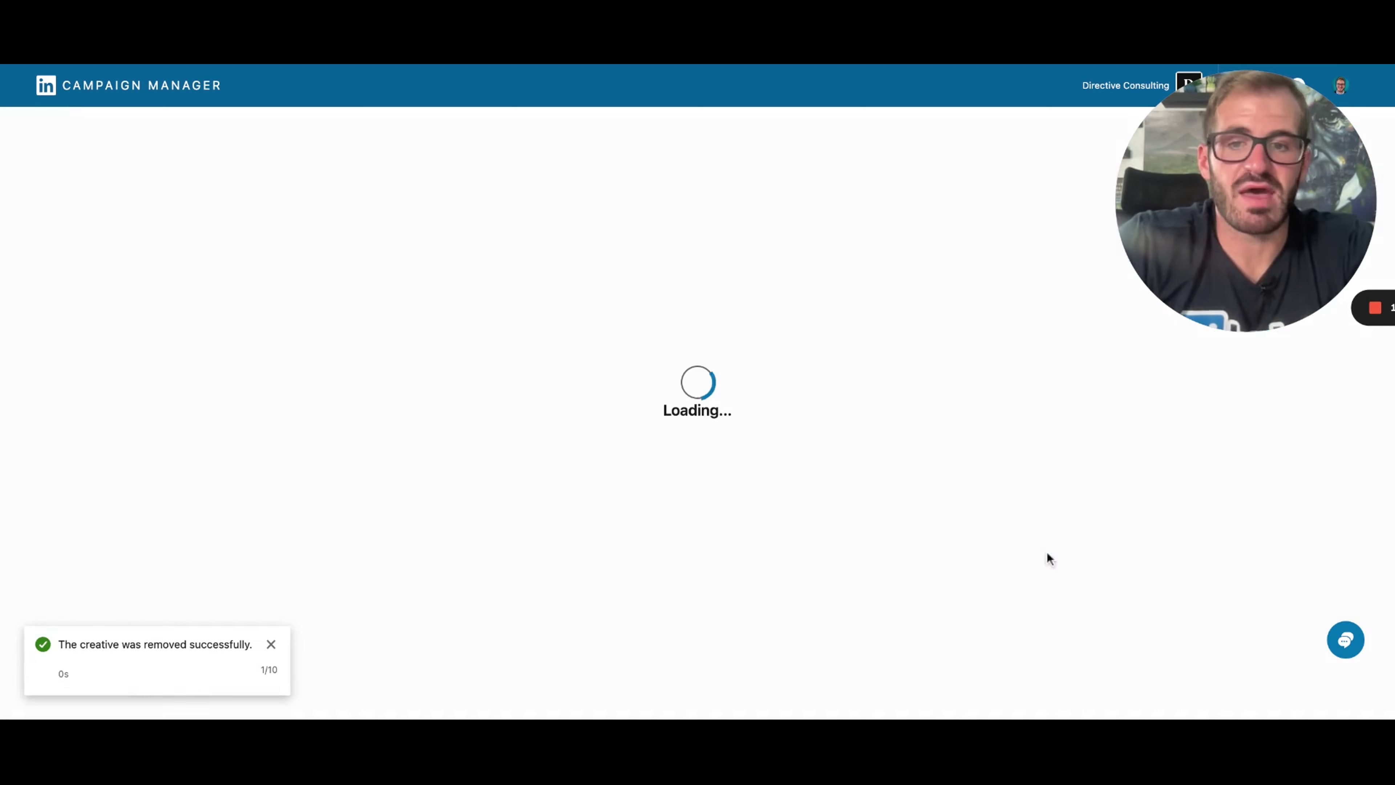
left_click(181, 222)
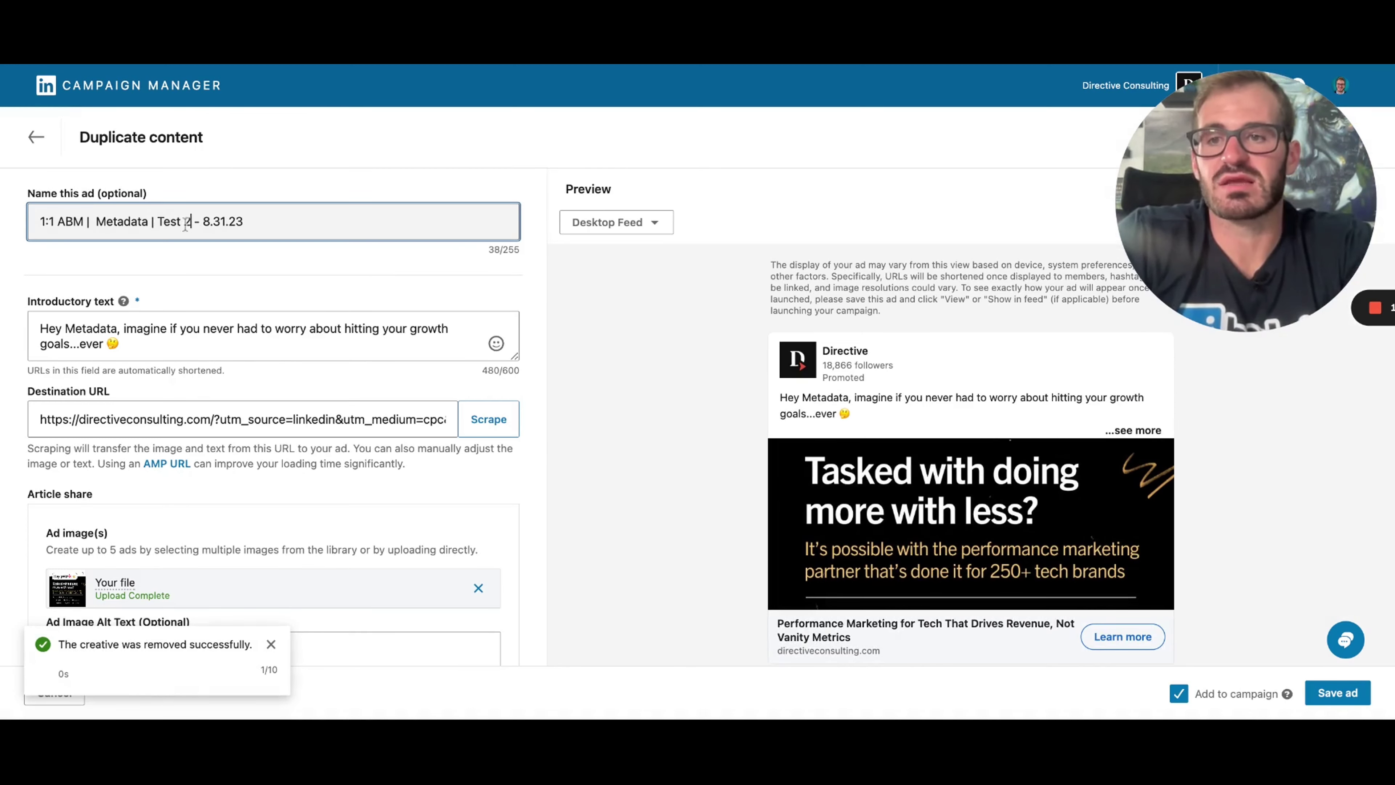
scroll(259, 473, "down", 5)
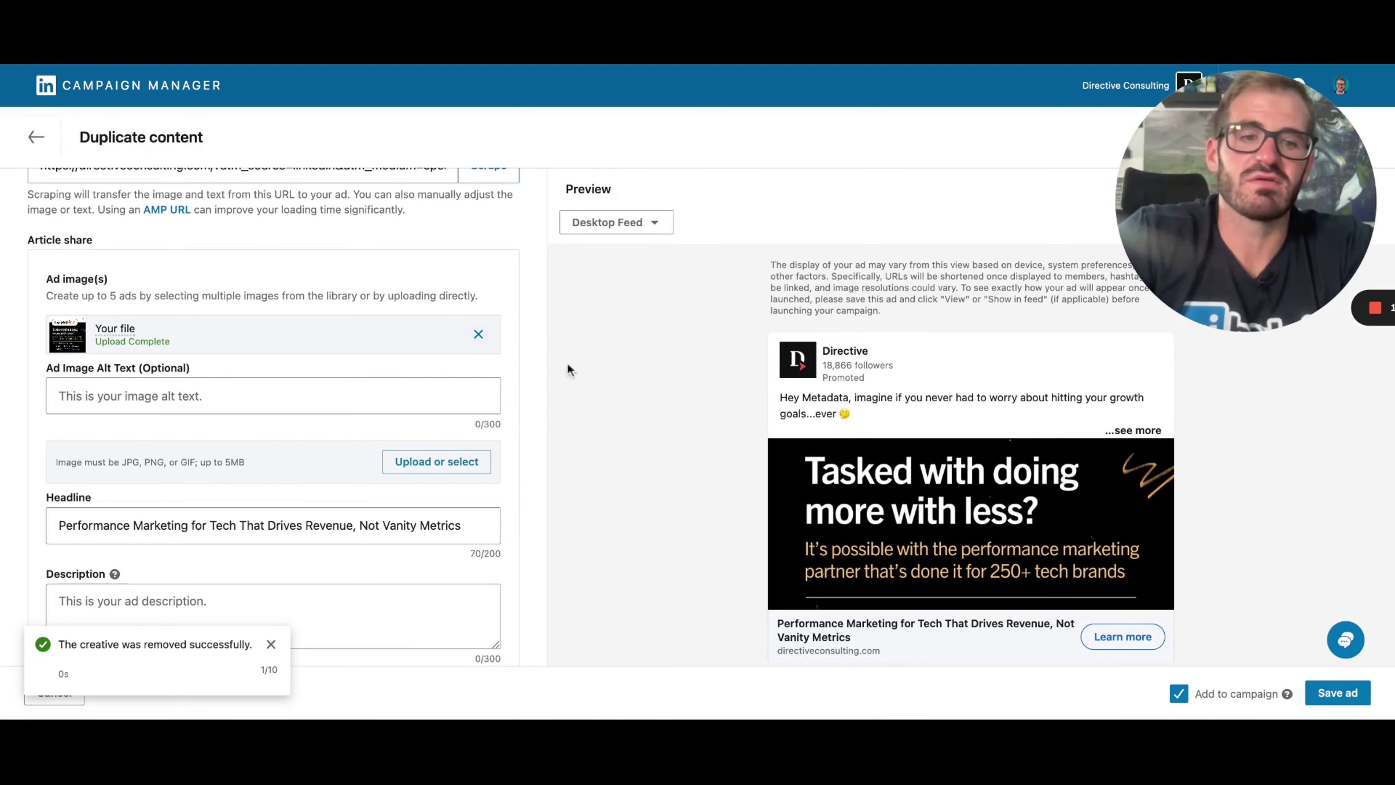
left_click(1335, 693)
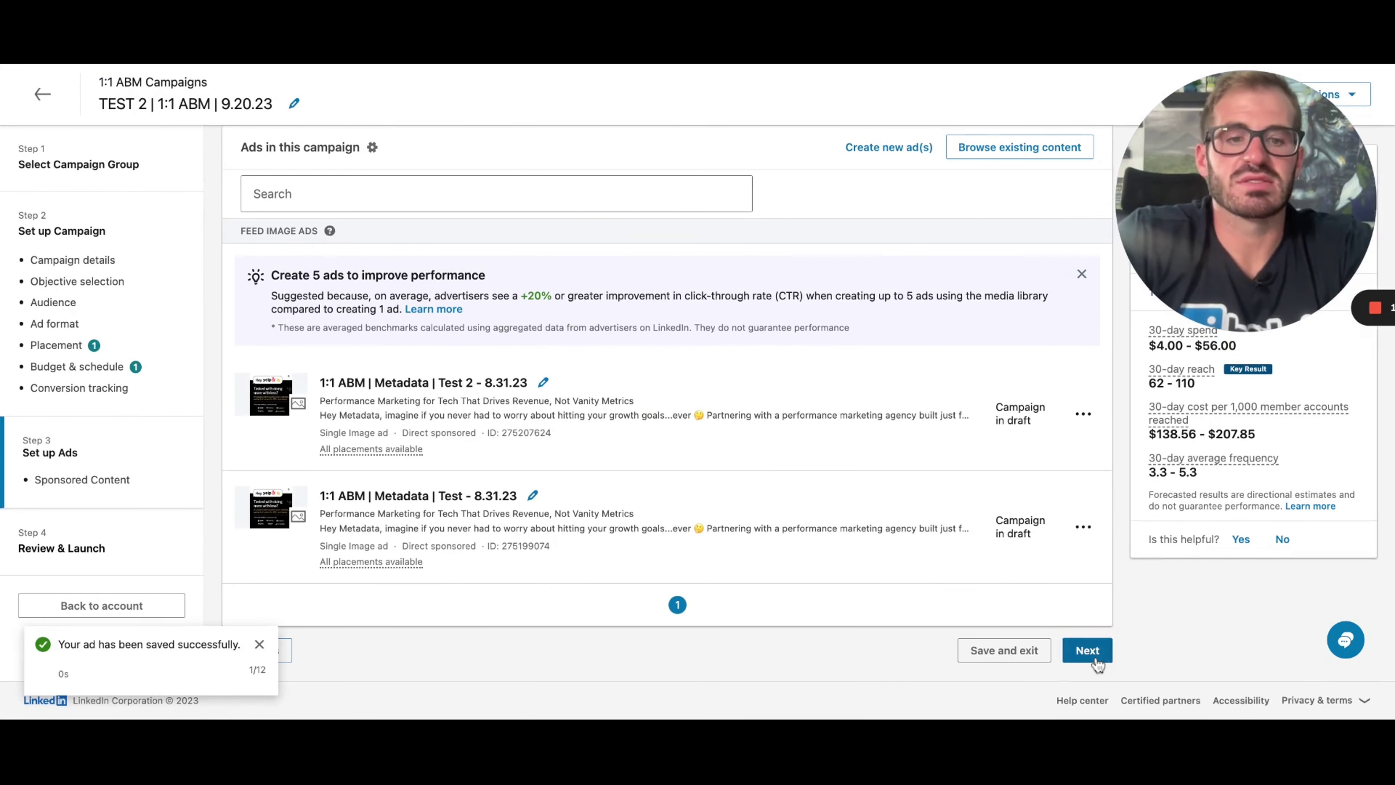
Review and launch the TEST 2 campaign, and return to the campaign list
left_click(1087, 651)
scroll(1097, 665, "down", 15)
left_click(1072, 560)
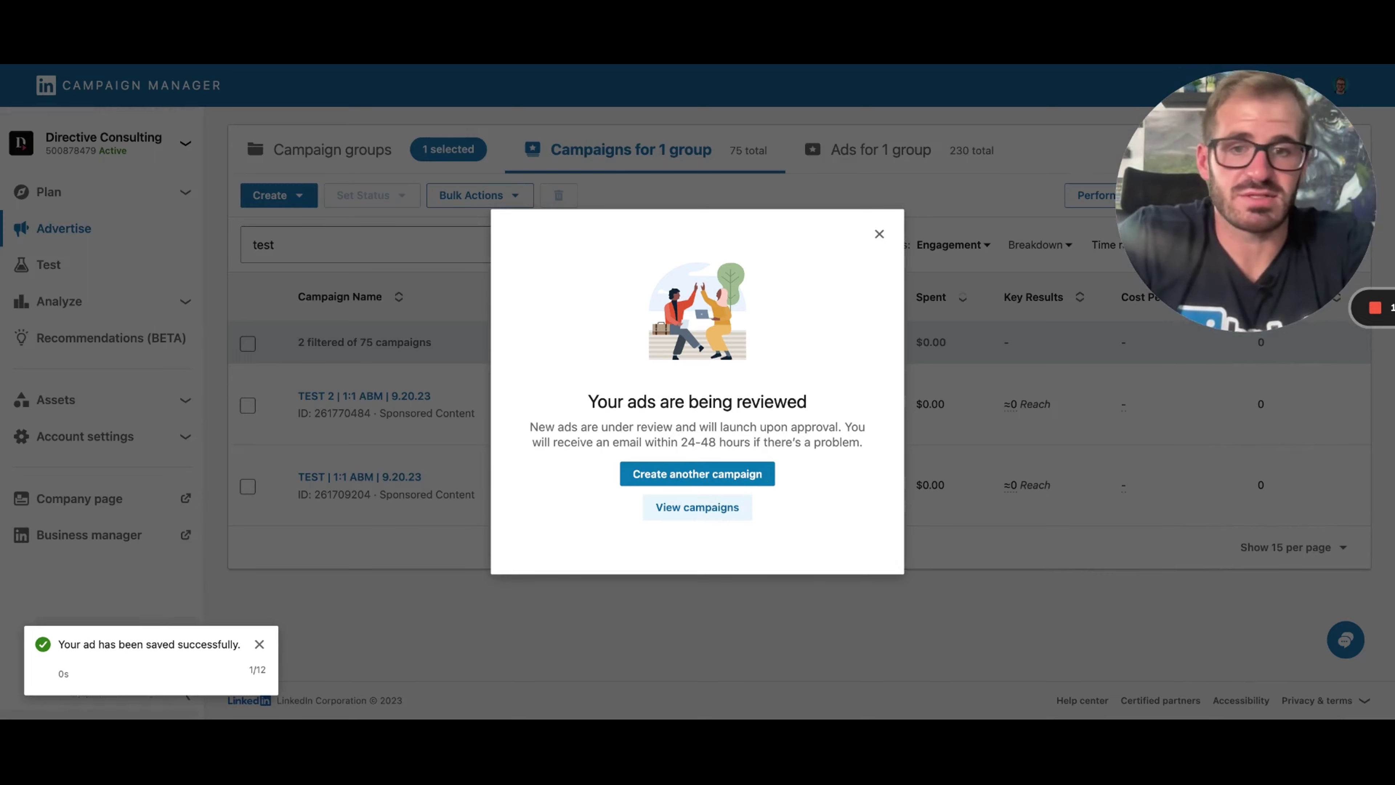
left_click(736, 503)
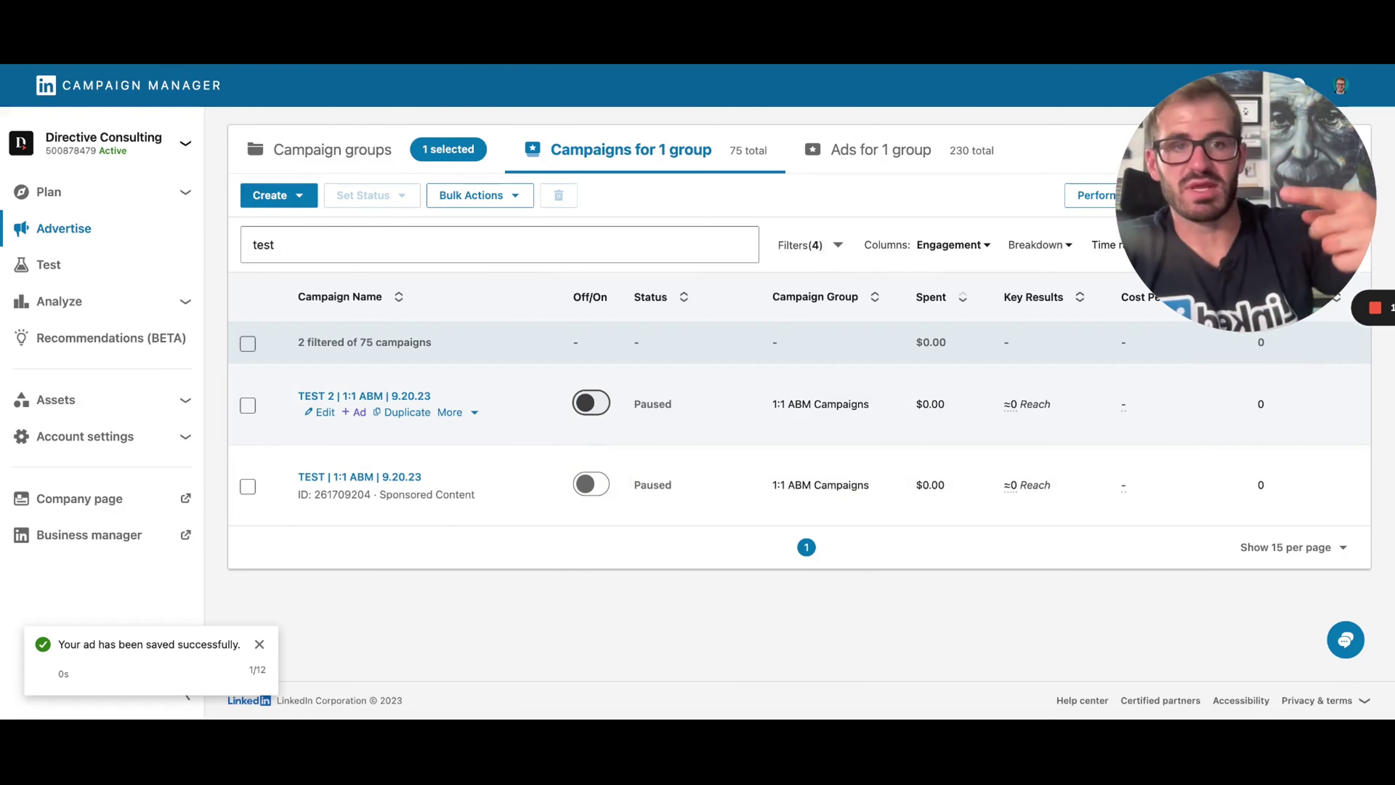